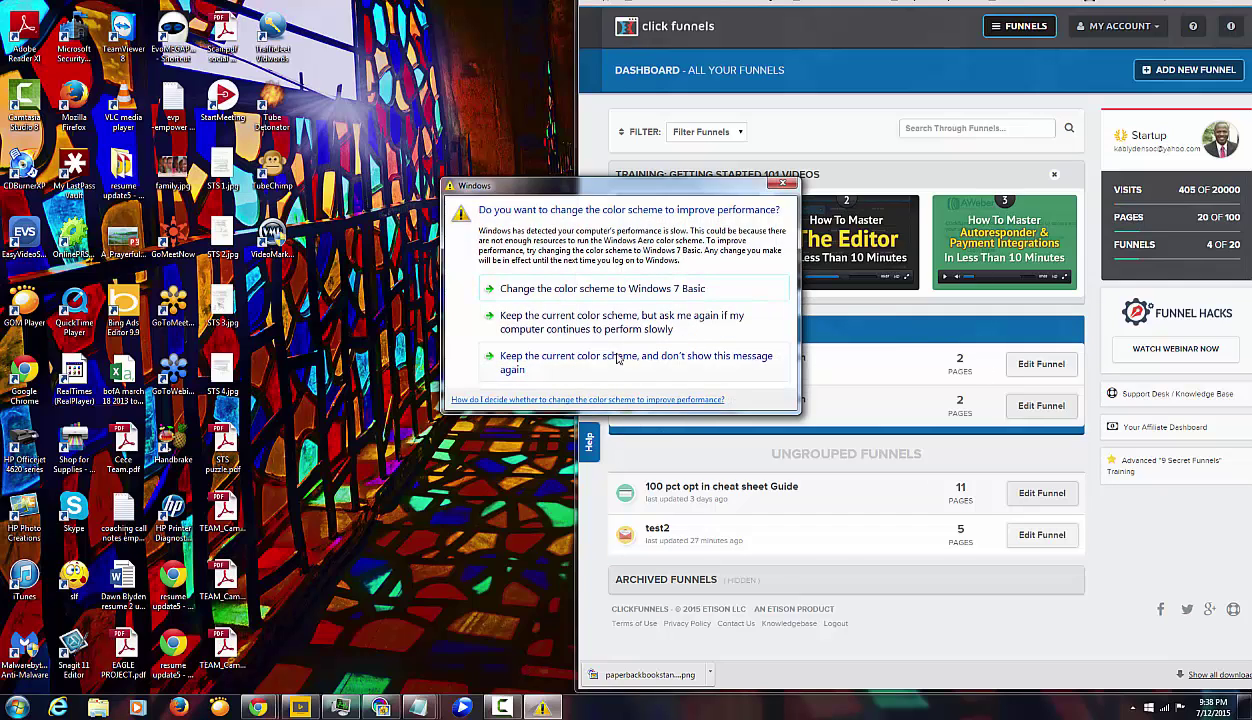
Step: Keep the current Windows color scheme without showing the message again, and bring up the DotComSecrets sales page image for reference
click(618, 359)
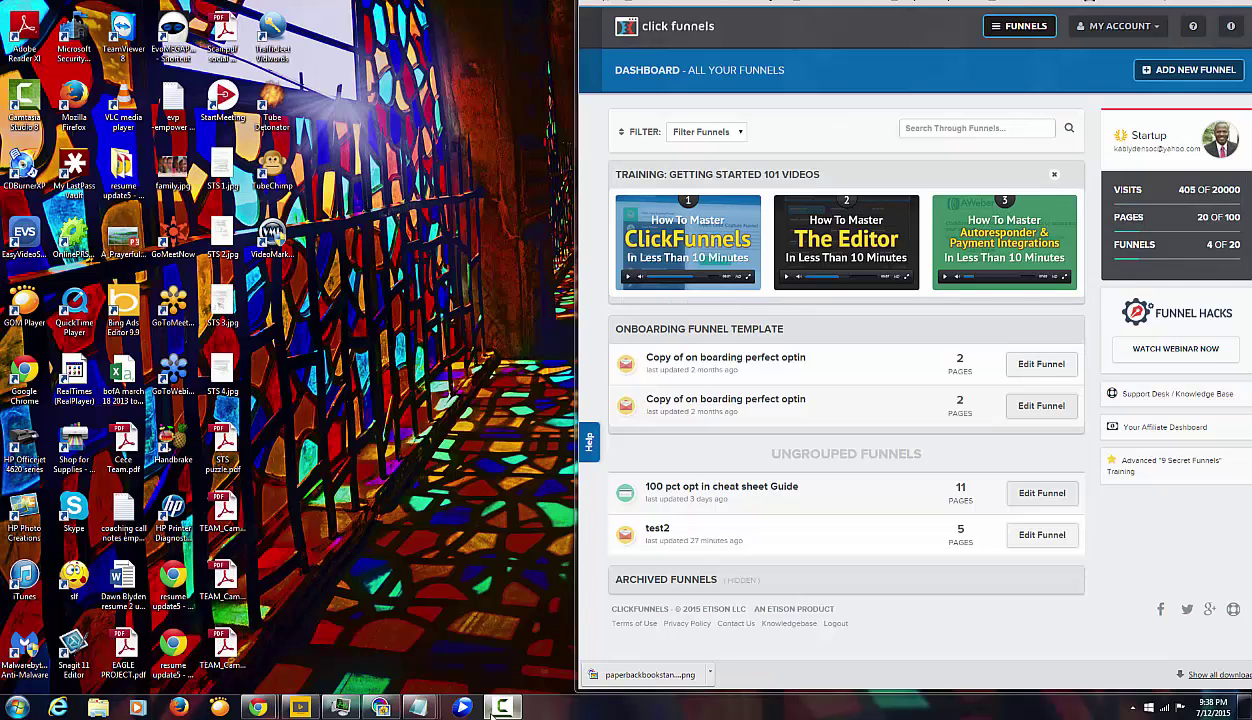
mouse_move(500, 706)
mouse_move(477, 664)
click(381, 708)
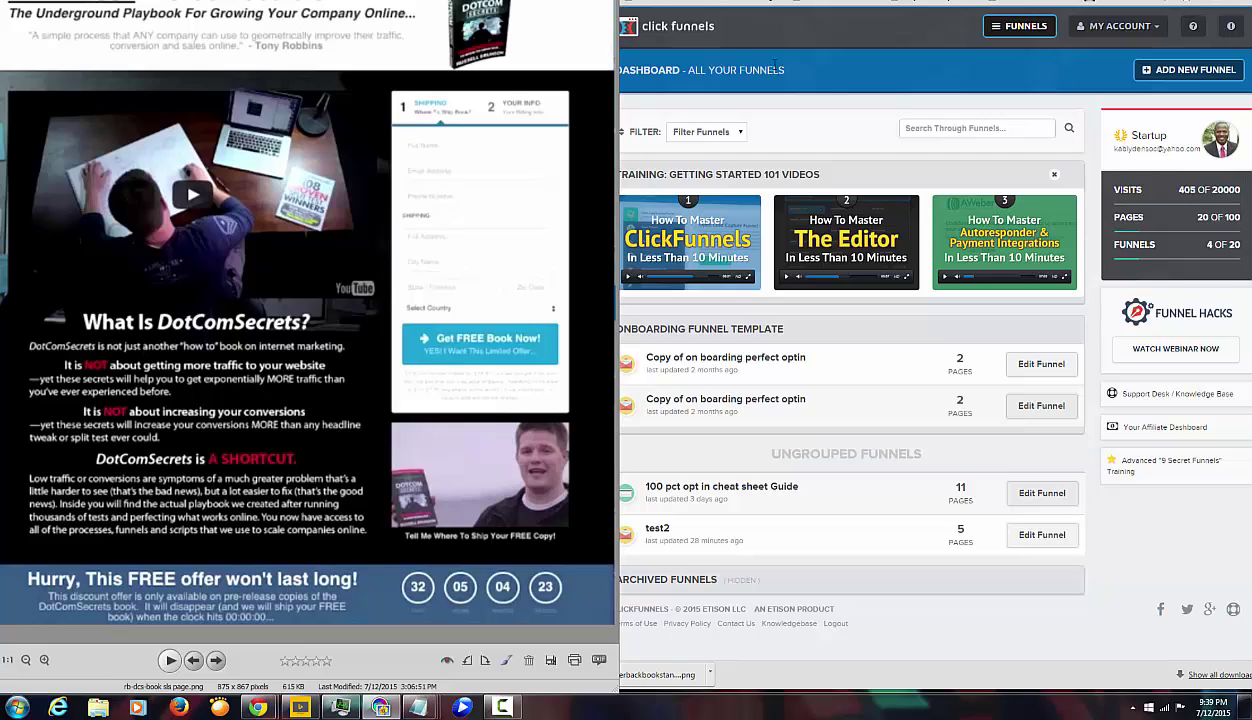
Step: Create a new Sales Funnel named "test" in ClickFunnels
click(811, 34)
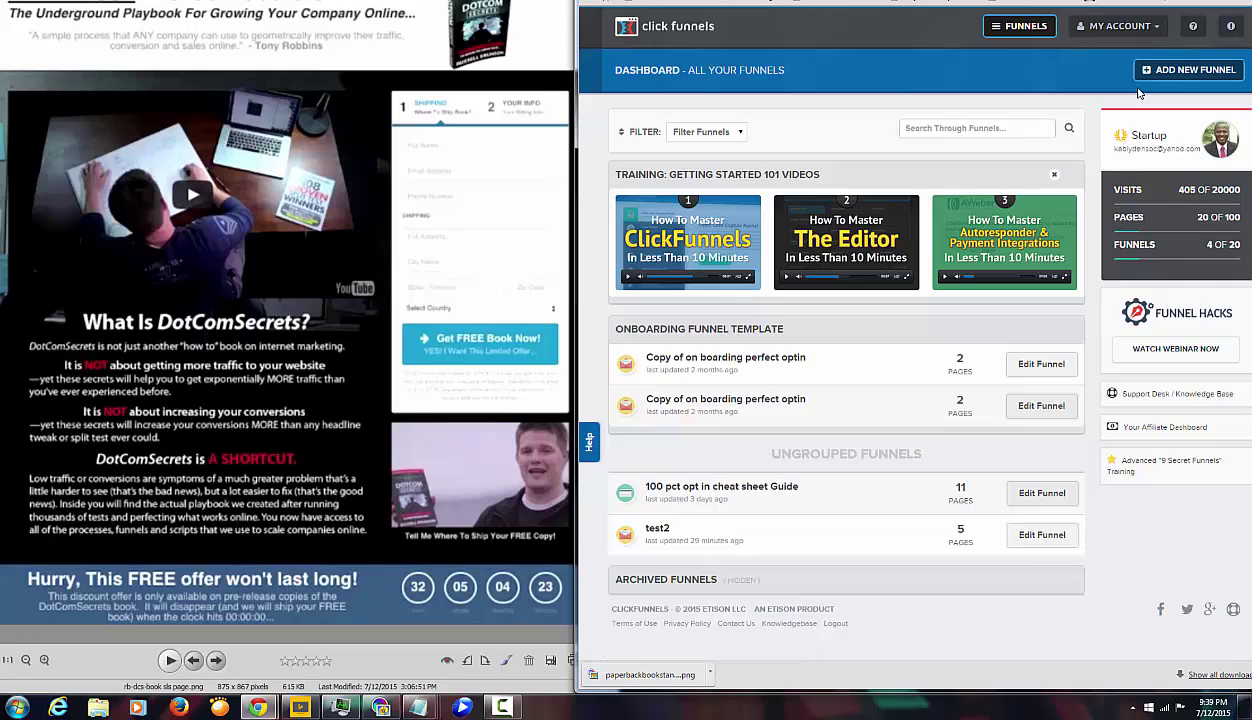
click(1186, 70)
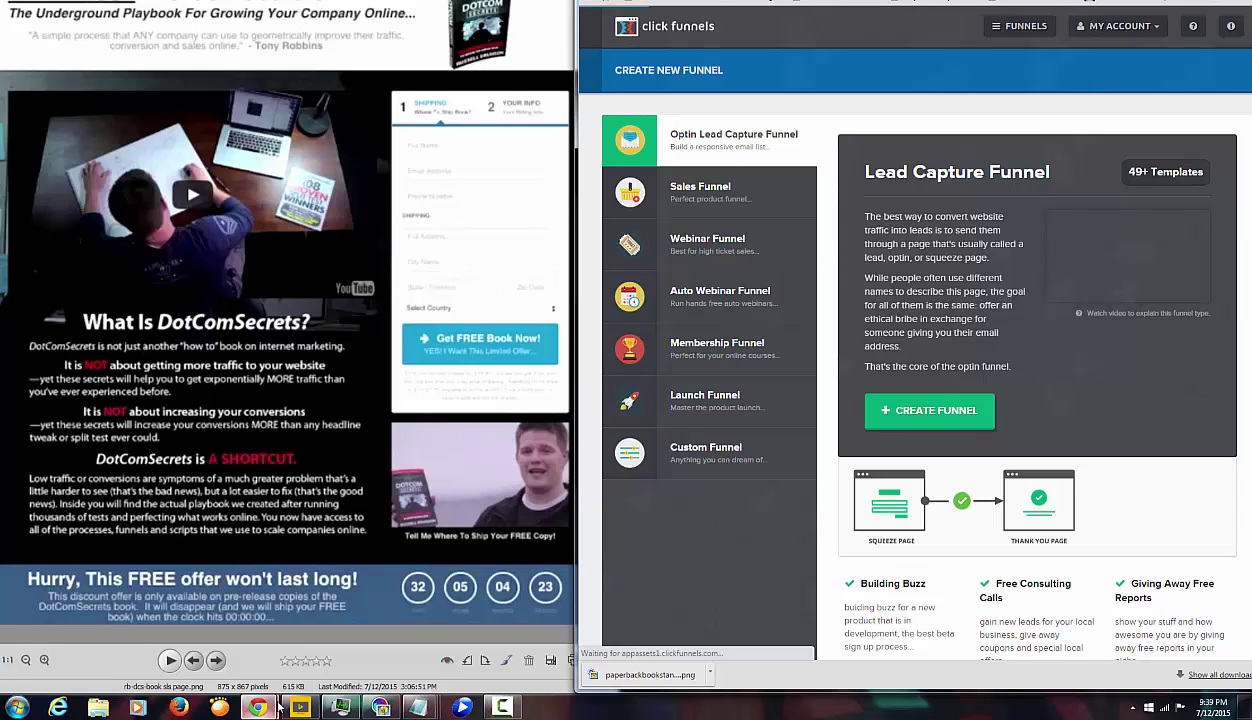
click(502, 707)
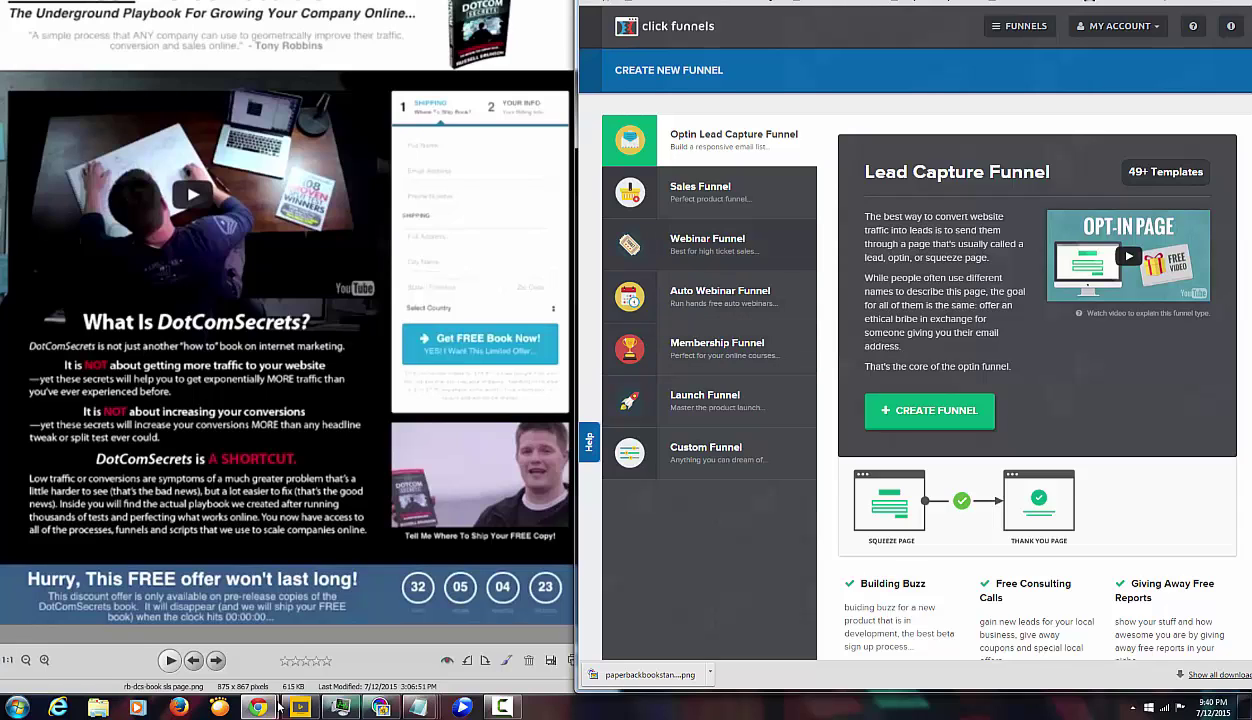
click(709, 192)
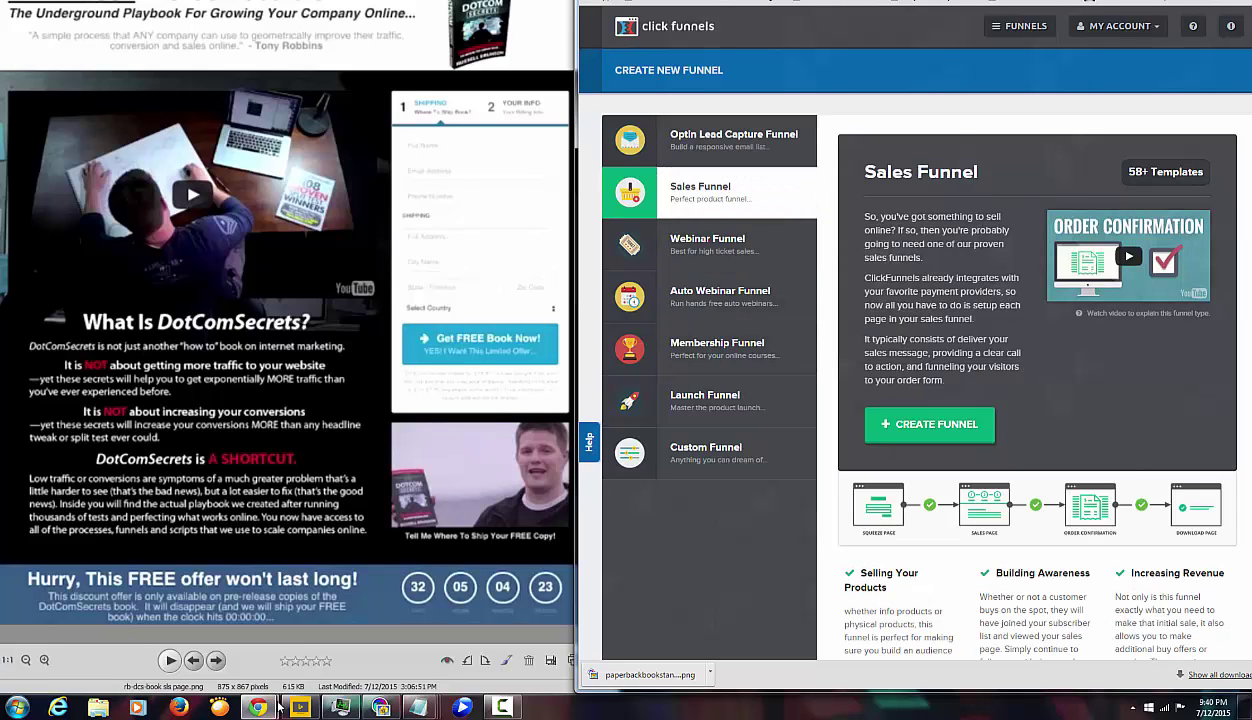
click(929, 424)
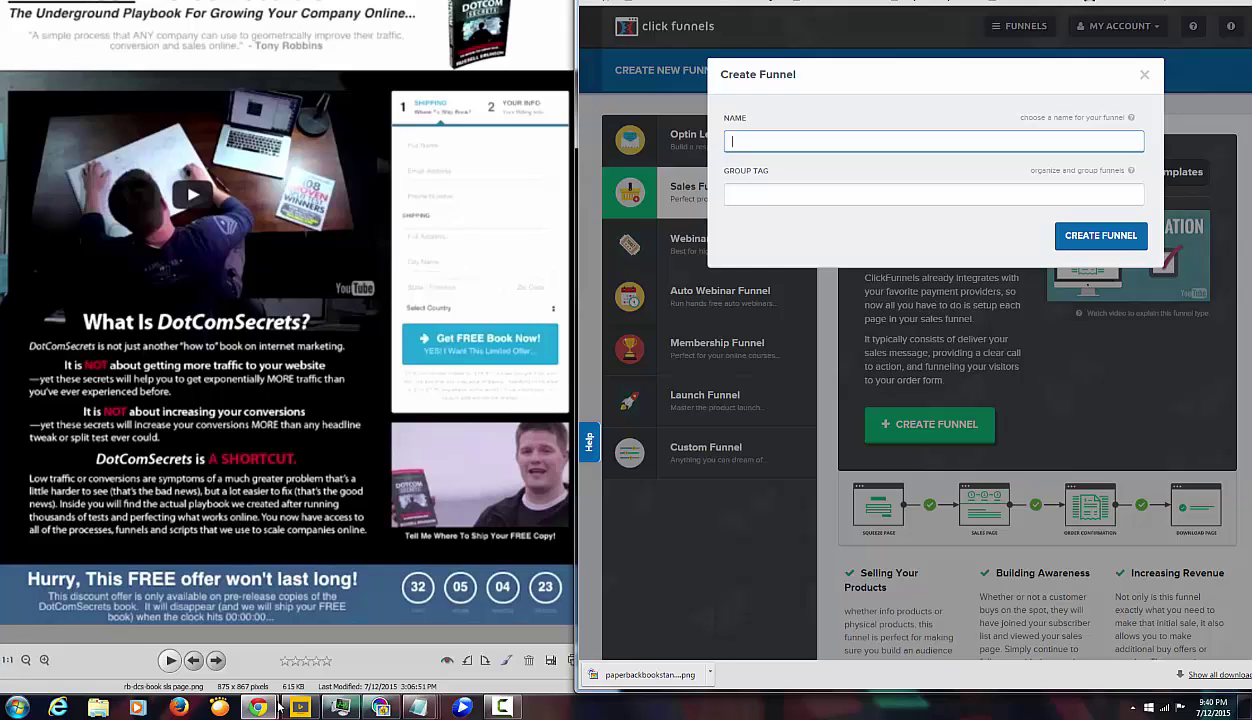
text(test)
key(Return)
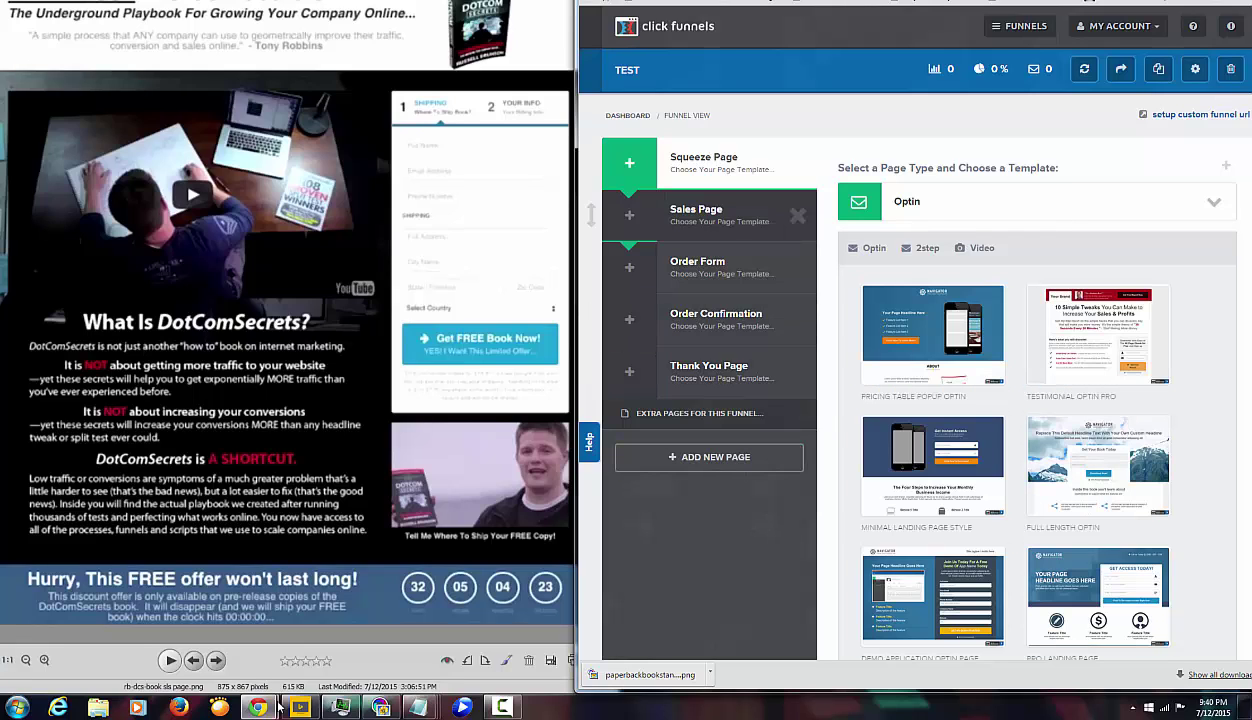
Step: Delete the Squeeze Page and Sales Page steps from the test funnel
click(700, 215)
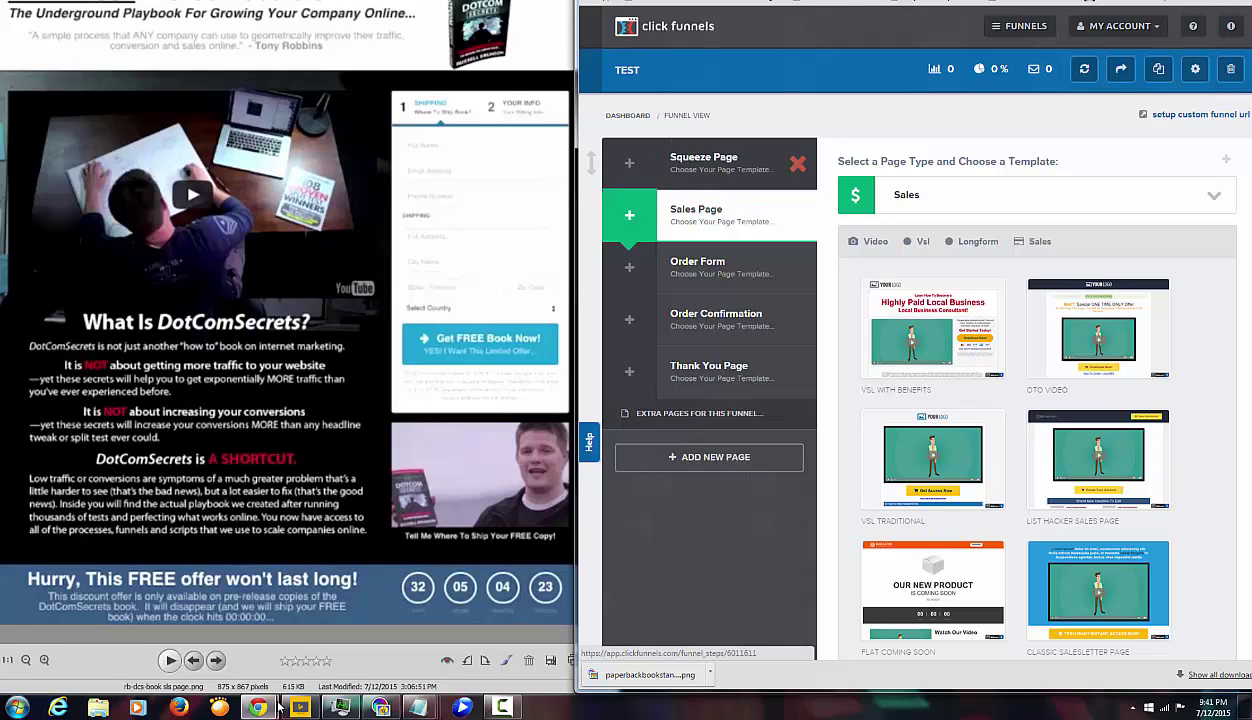
click(797, 164)
key(Return)
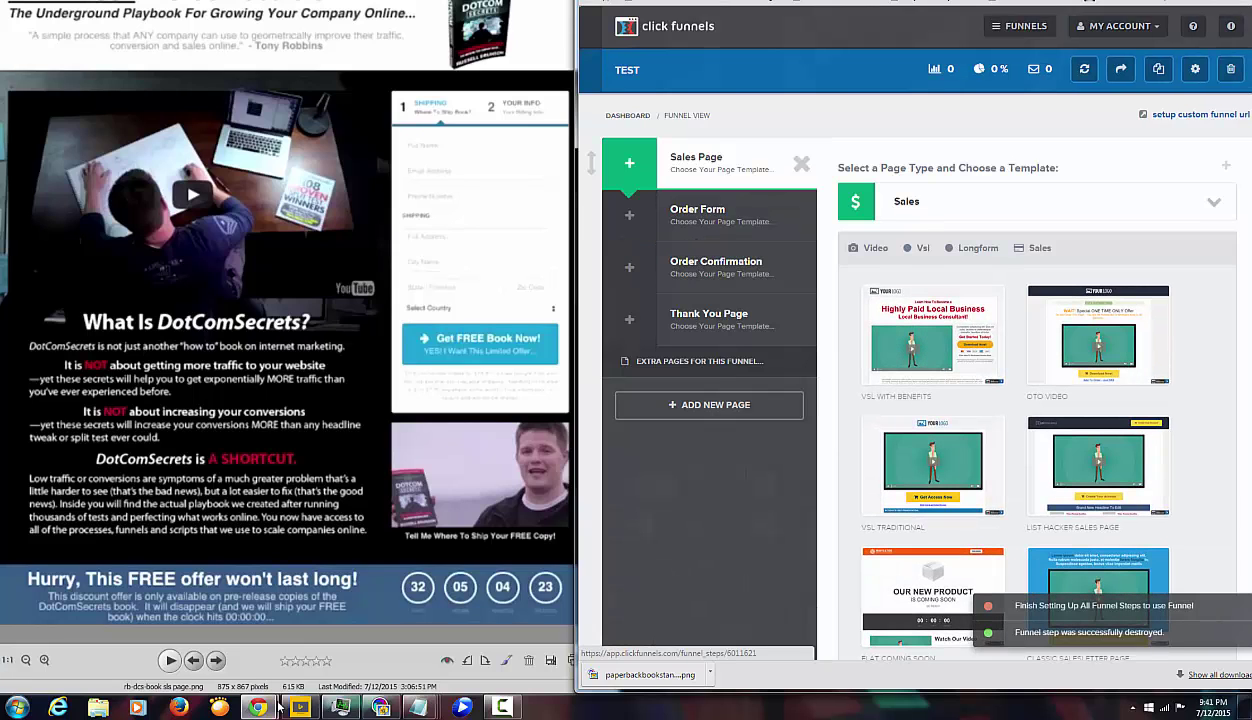
click(801, 163)
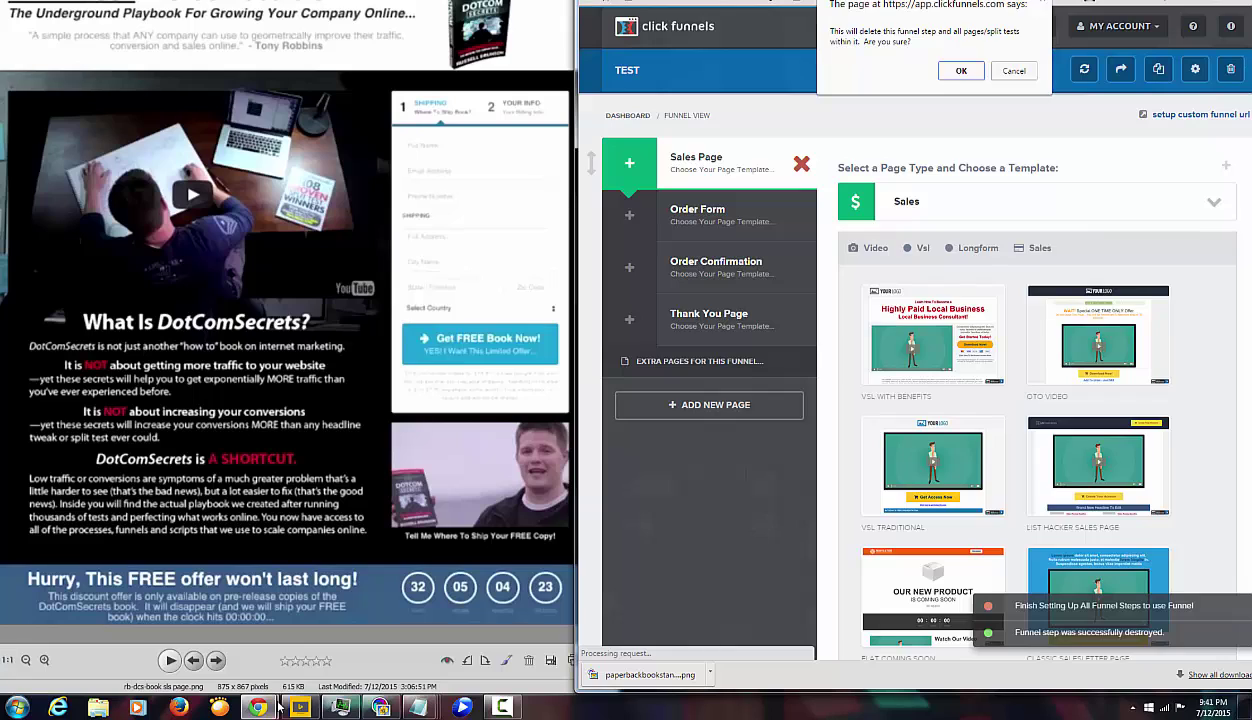
key(Return)
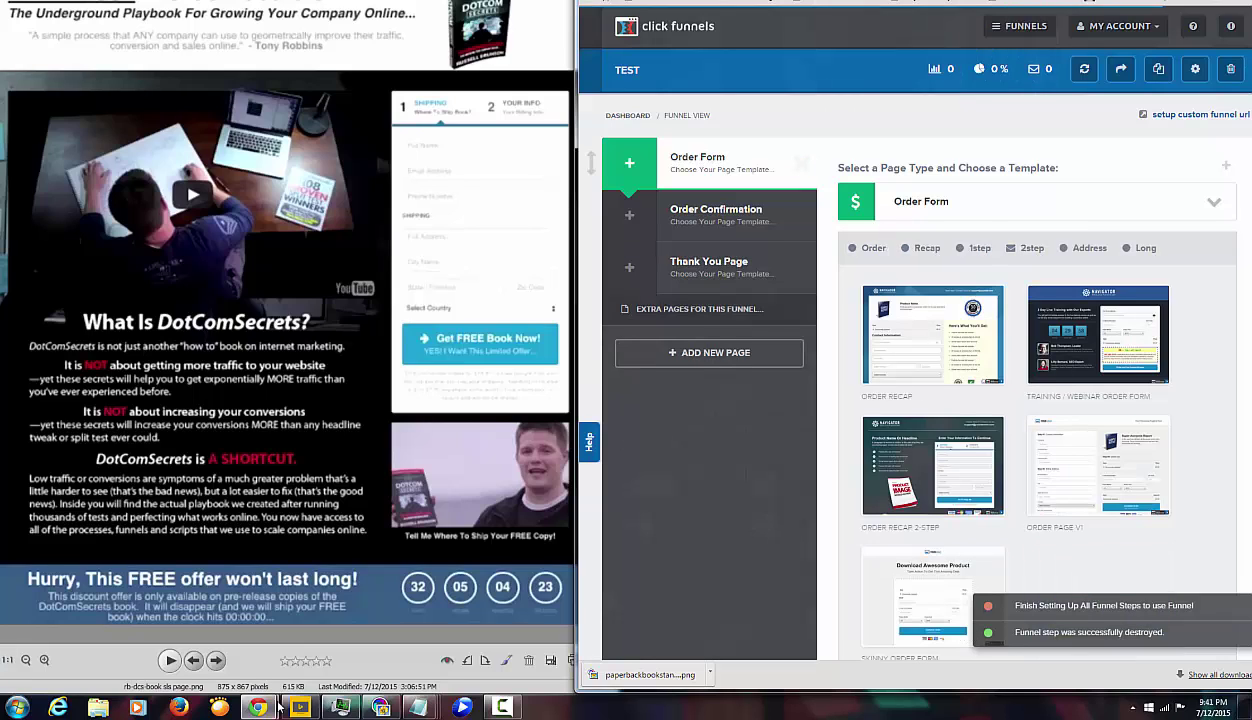
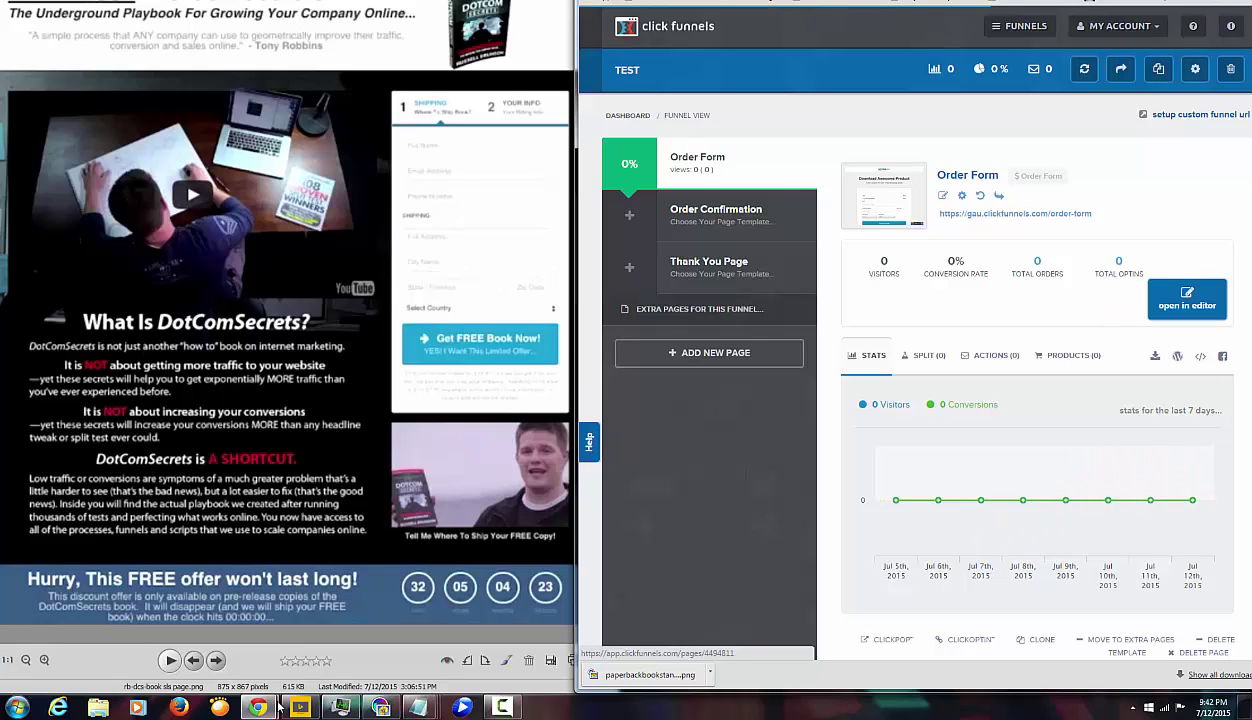
Step: Open the Order Form page in the editor and delete all its template sections, including the headline, order form, footer and header
click(1186, 298)
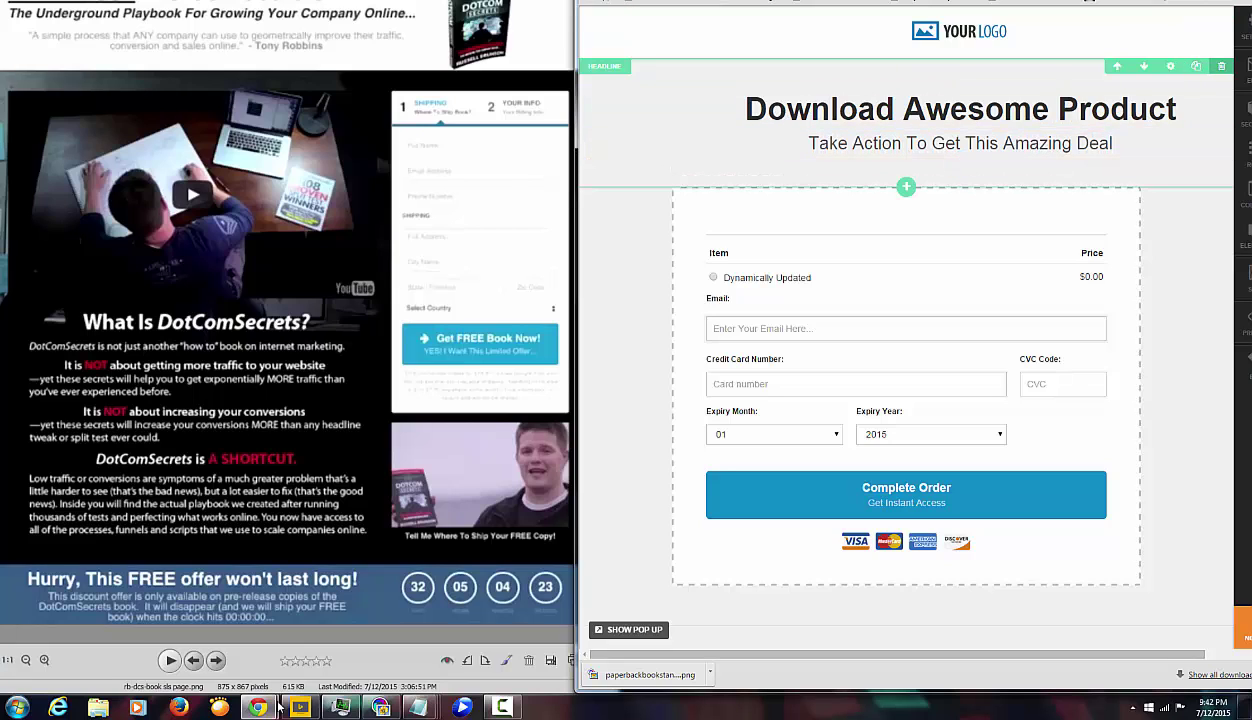
click(1220, 66)
key(Return)
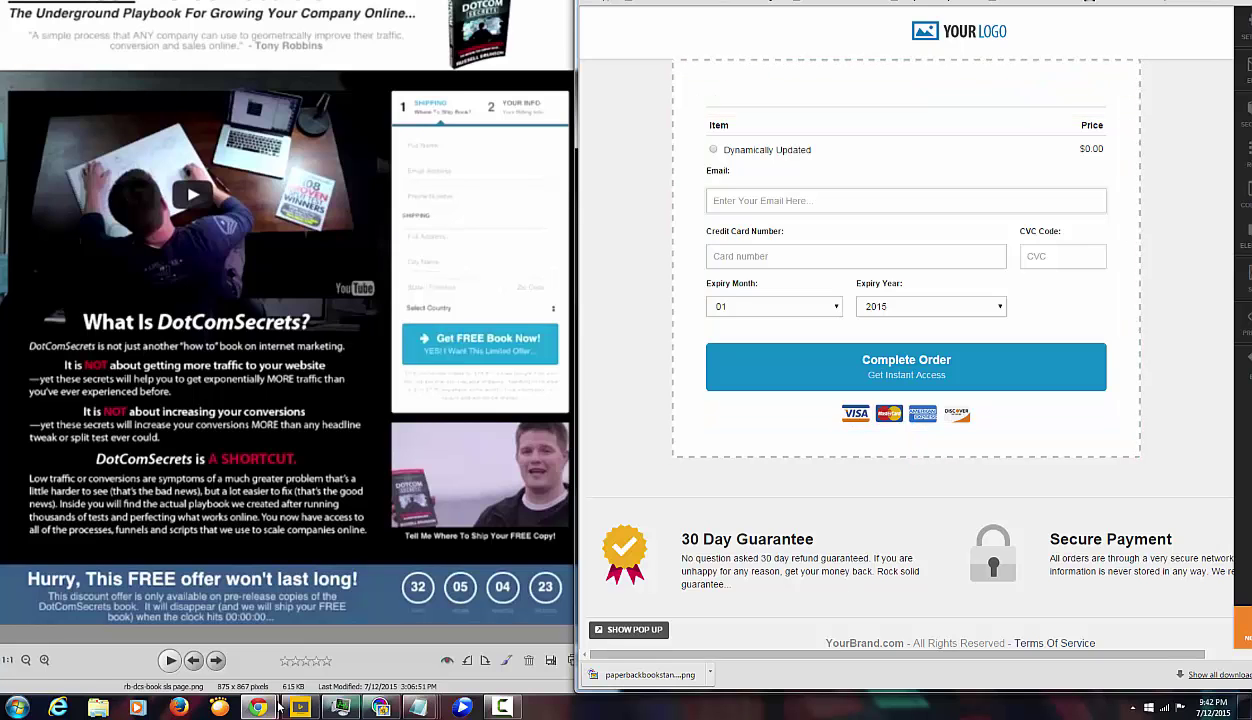
click(1127, 66)
key(Return)
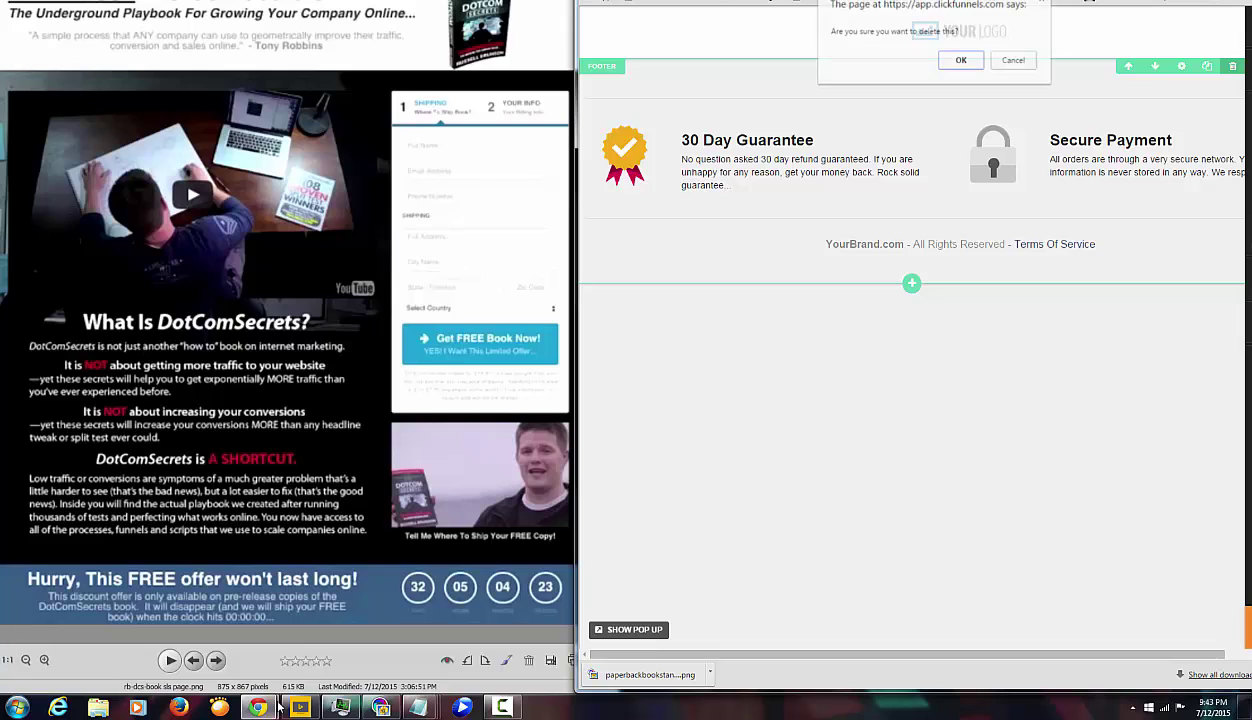
key(Return)
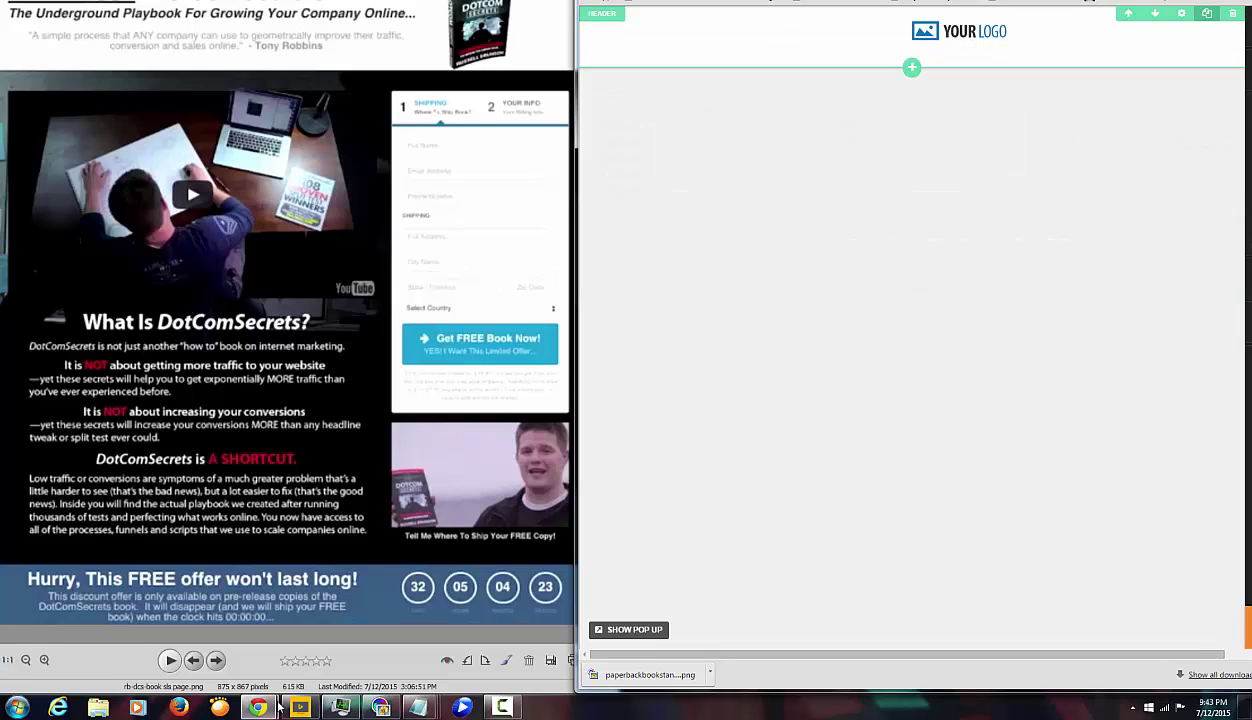
key(Delete)
key(Return)
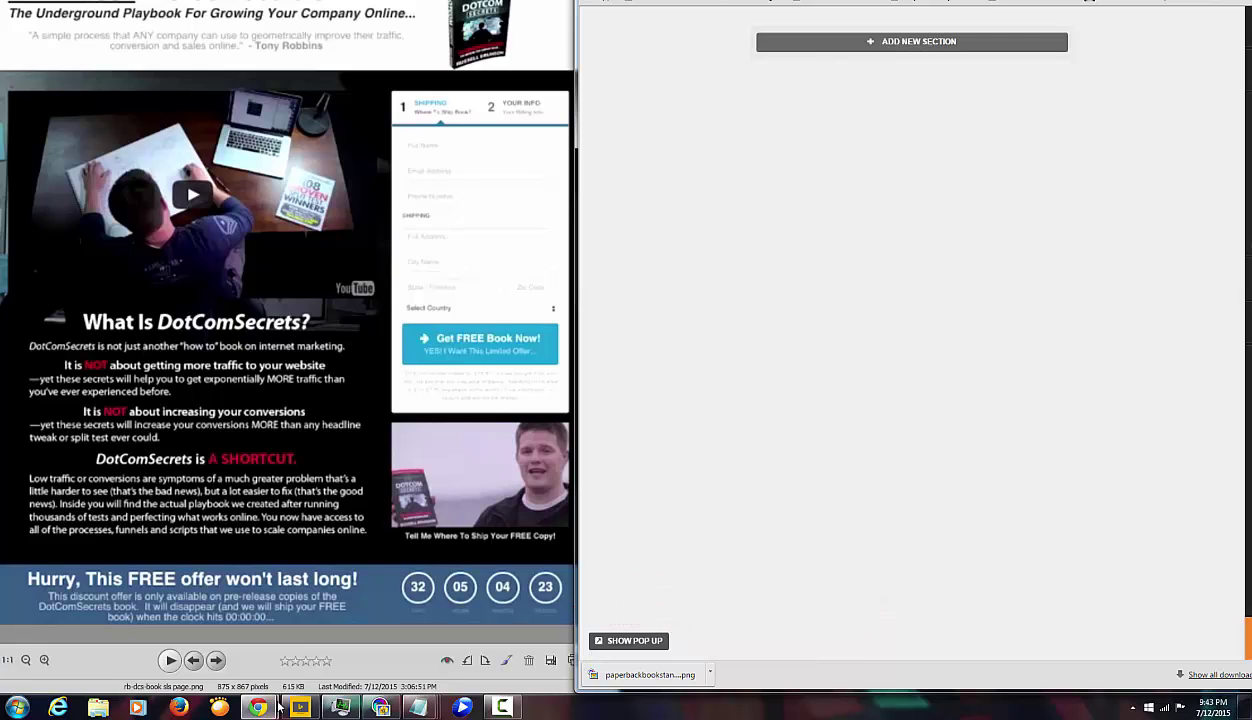
Step: Add three sections to the empty page and insert a Right Sidebar Column row in the first one
click(911, 41)
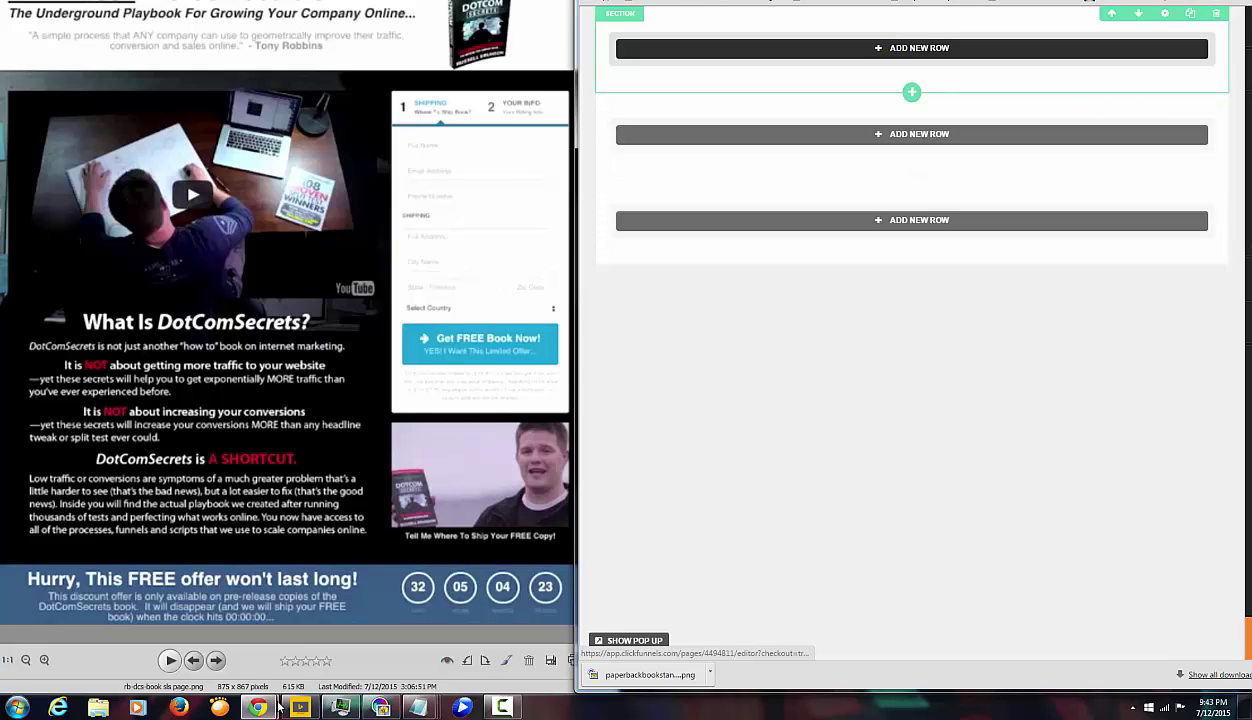
click(919, 48)
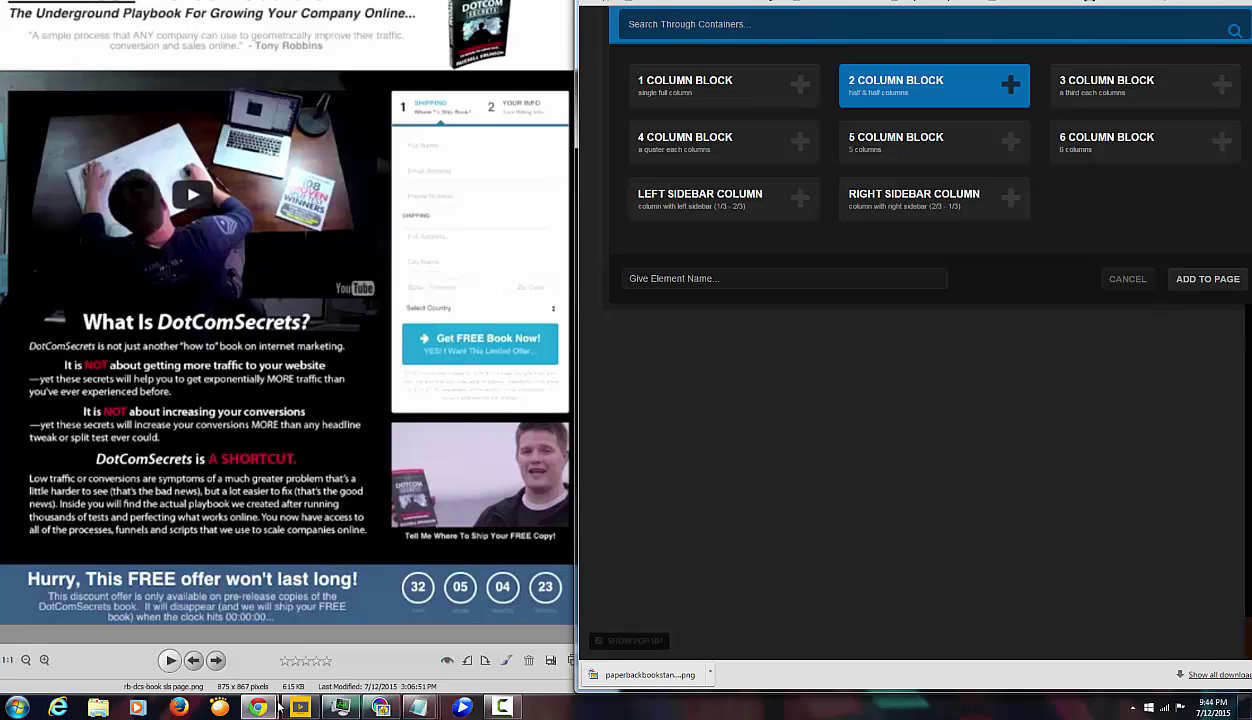
key(Down)
key(Down)
key(Down)
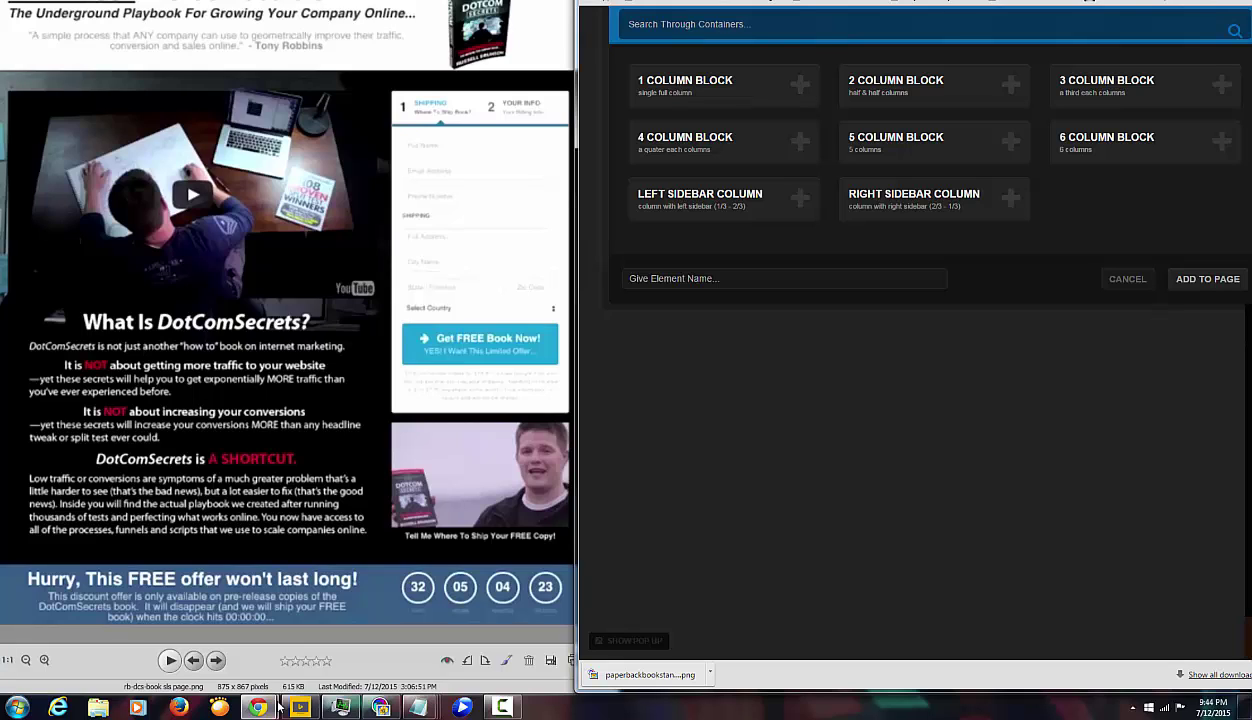
key(Down)
key(Right)
key(Up)
key(Down)
key(Up)
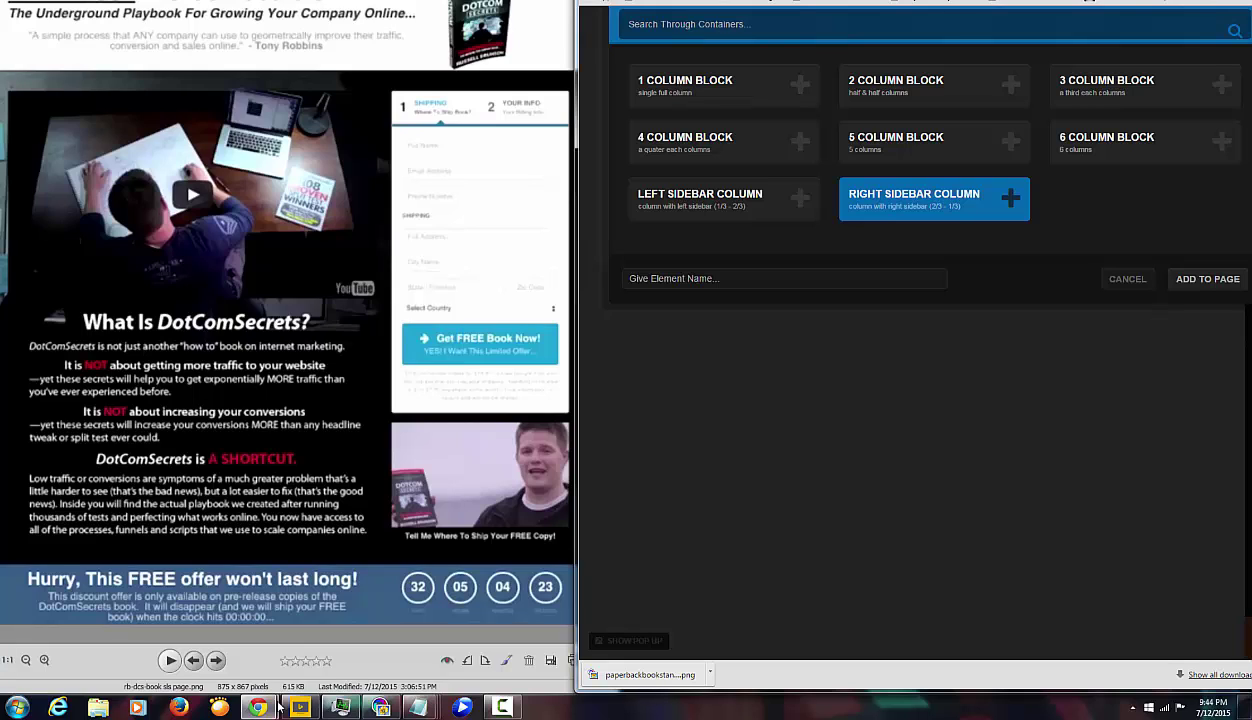
key(Return)
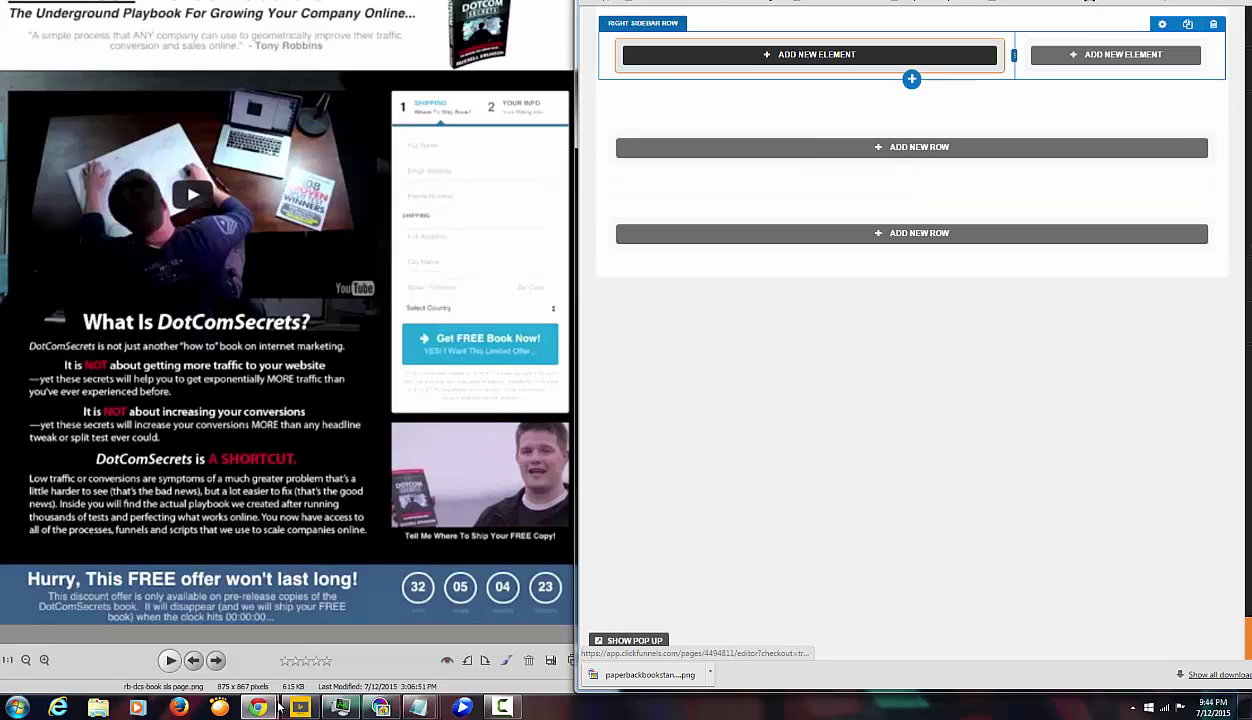
Step: Add a Headline / Text element to the first row's wide column and a single image to its sidebar column
click(810, 54)
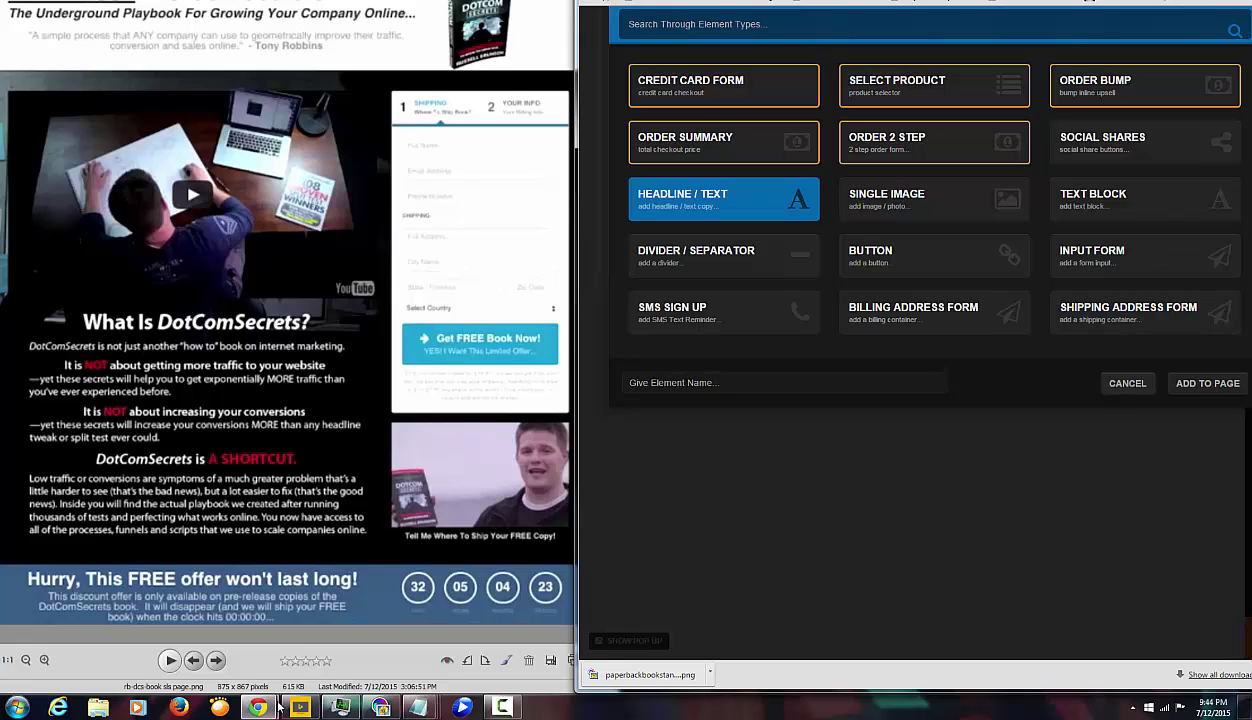
click(1207, 383)
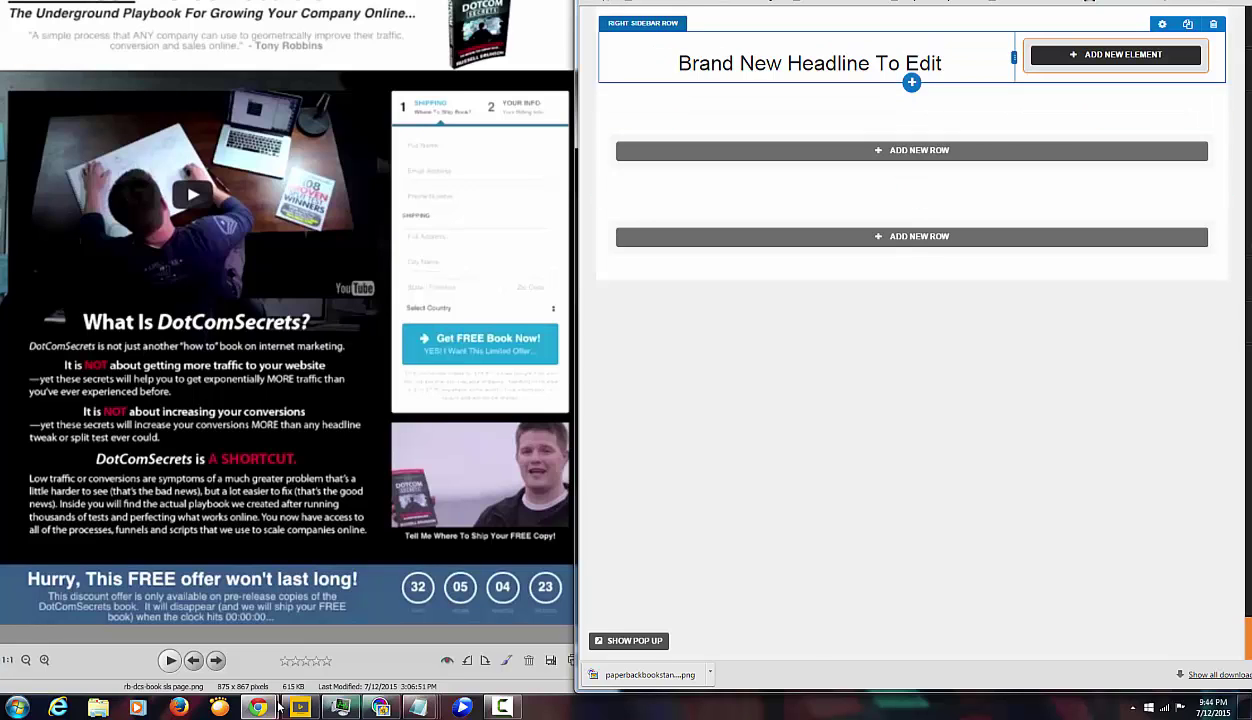
click(1115, 54)
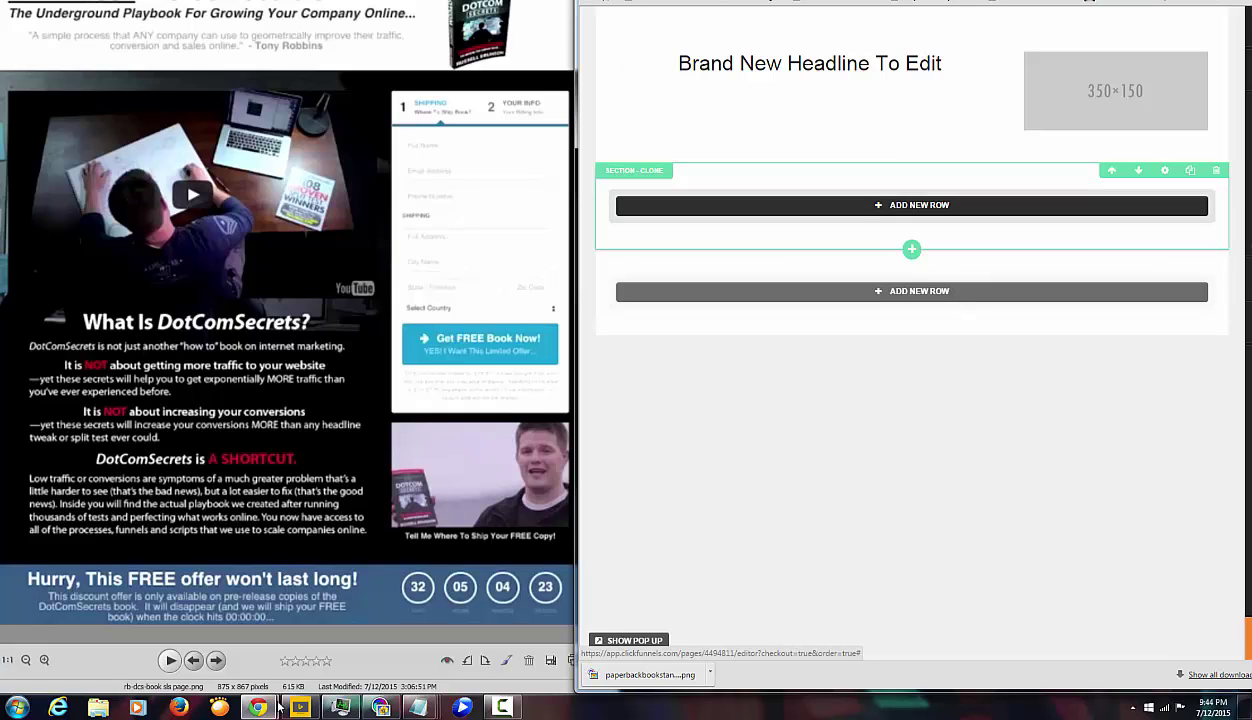
Step: Insert a Right Sidebar Column row in the second section
click(911, 205)
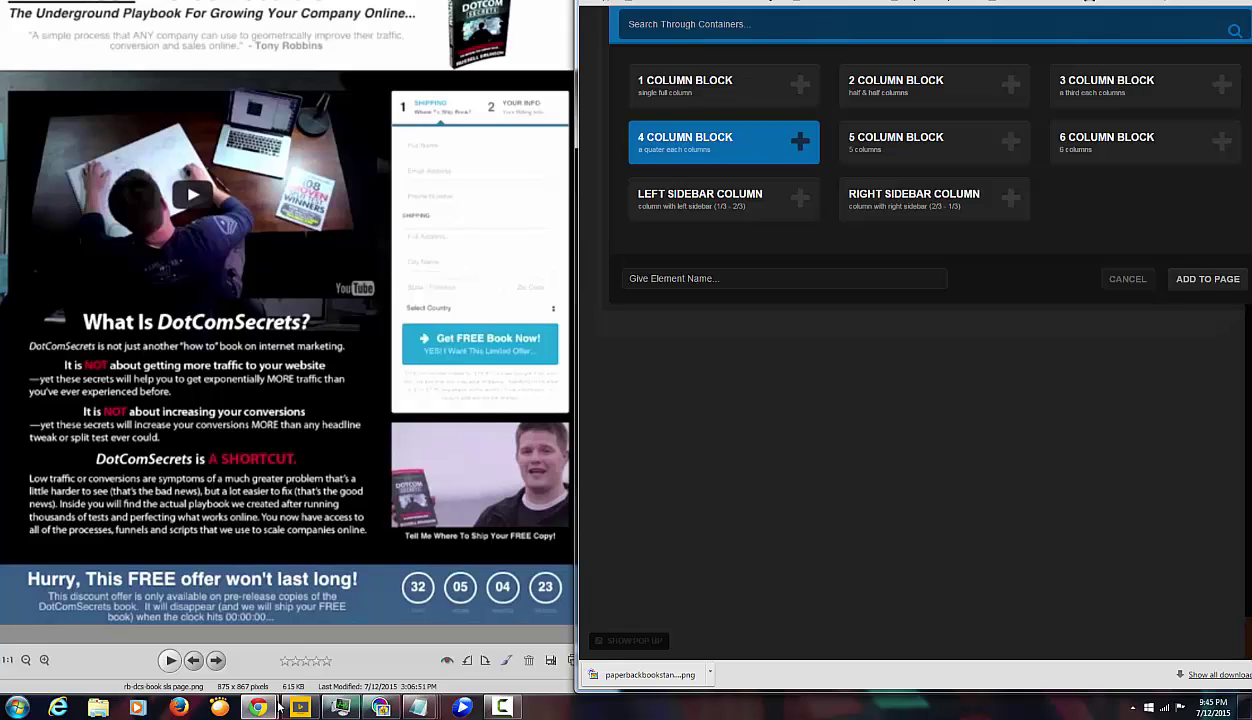
key(Up)
key(Right)
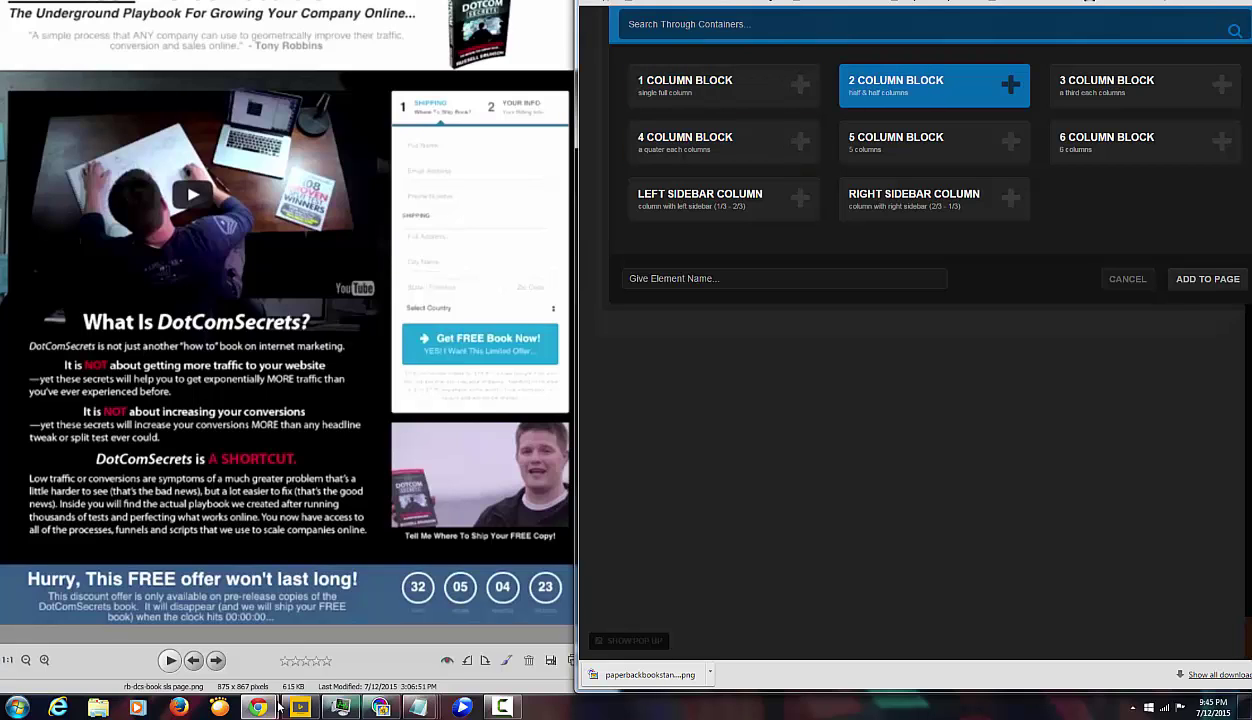
key(Down)
key(Down)
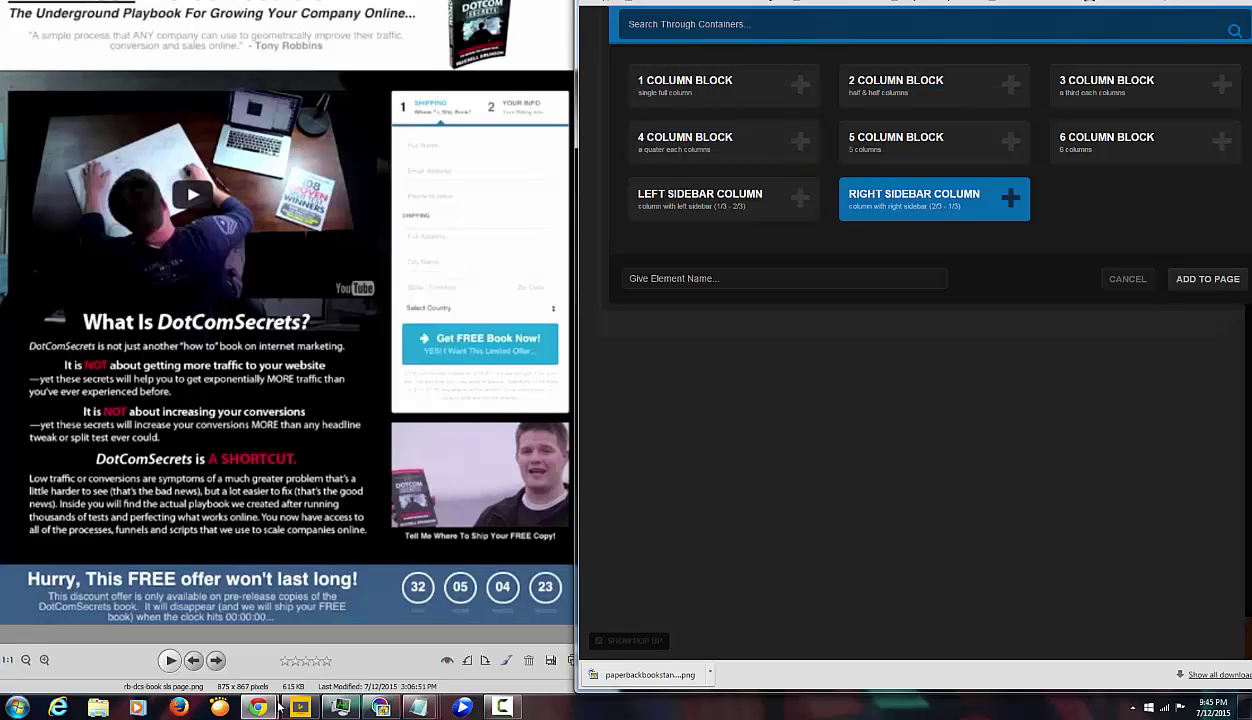
key(Return)
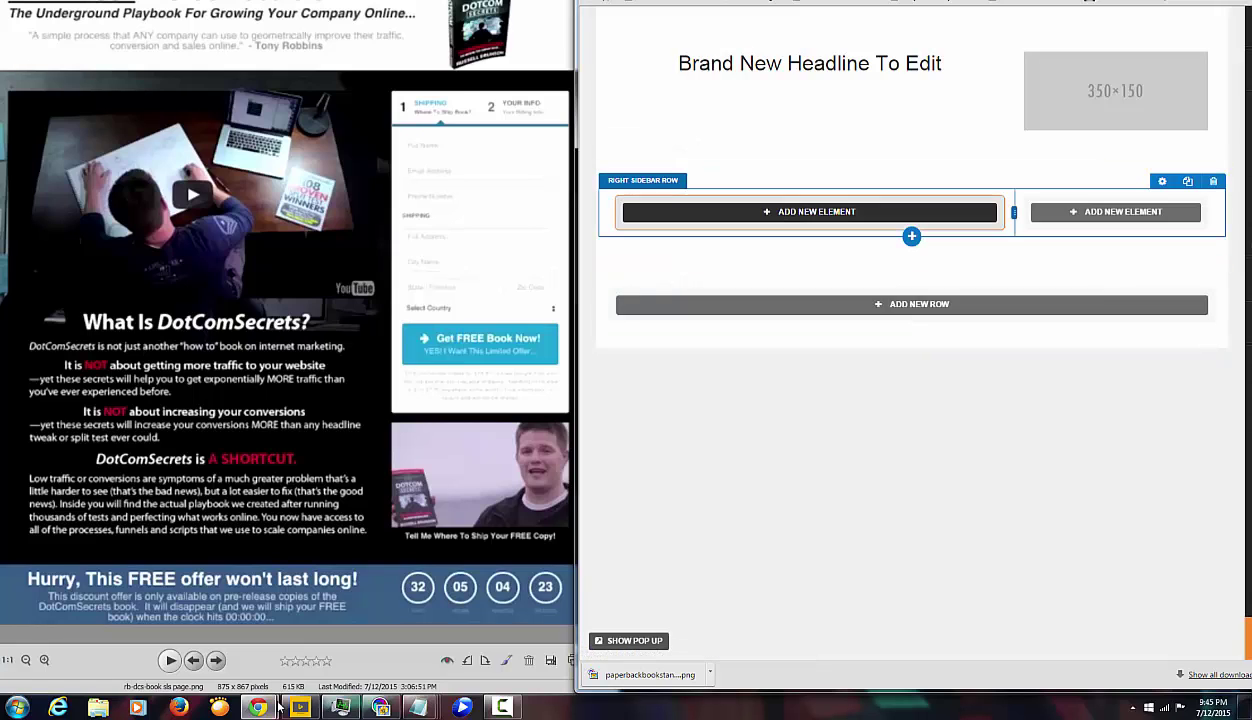
Step: Add a Video element to the wide column of the second section's row
key(Return)
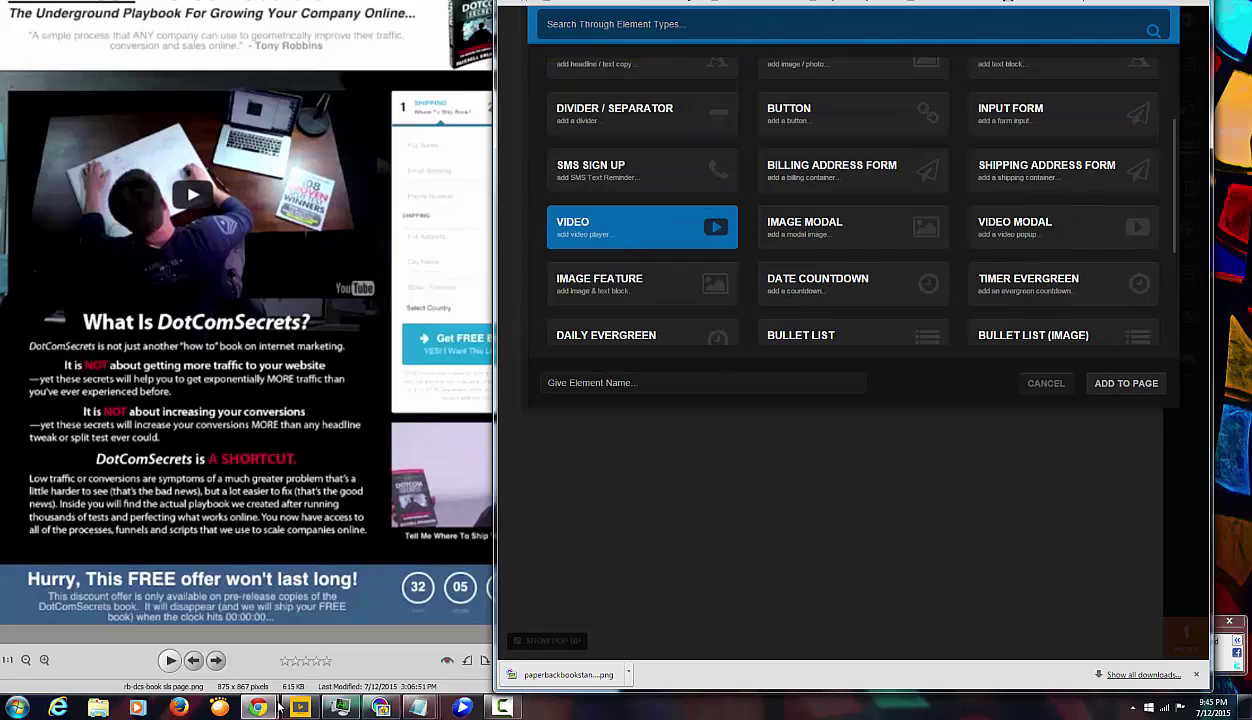
key(Tab)
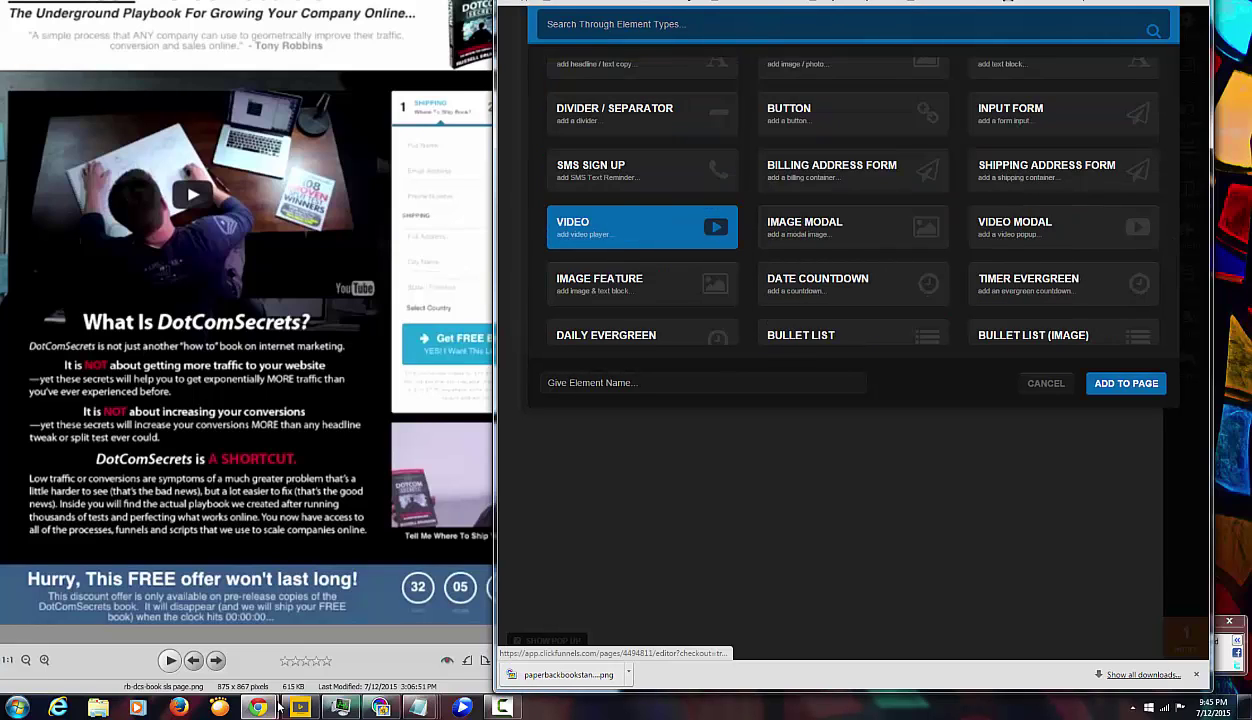
key(Return)
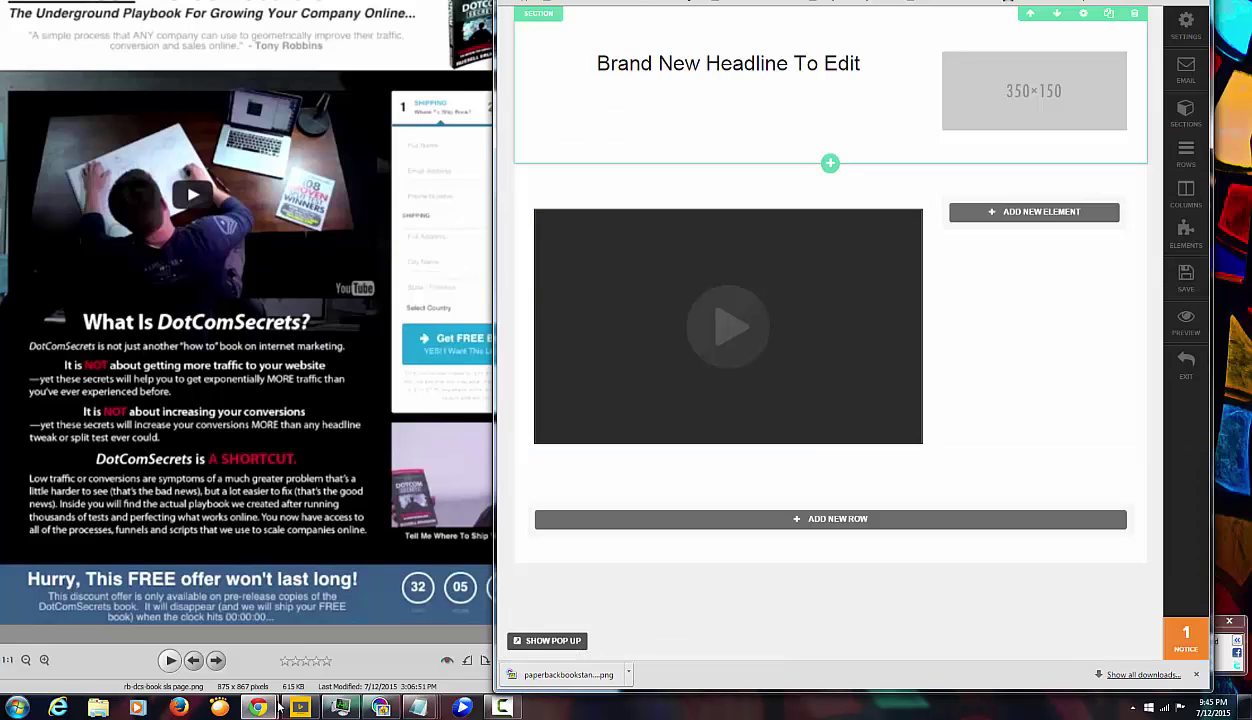
Step: Add an Order 2 Step form to the sidebar column of the second section's row
drag(800, 2, 854, 2)
key(Tab)
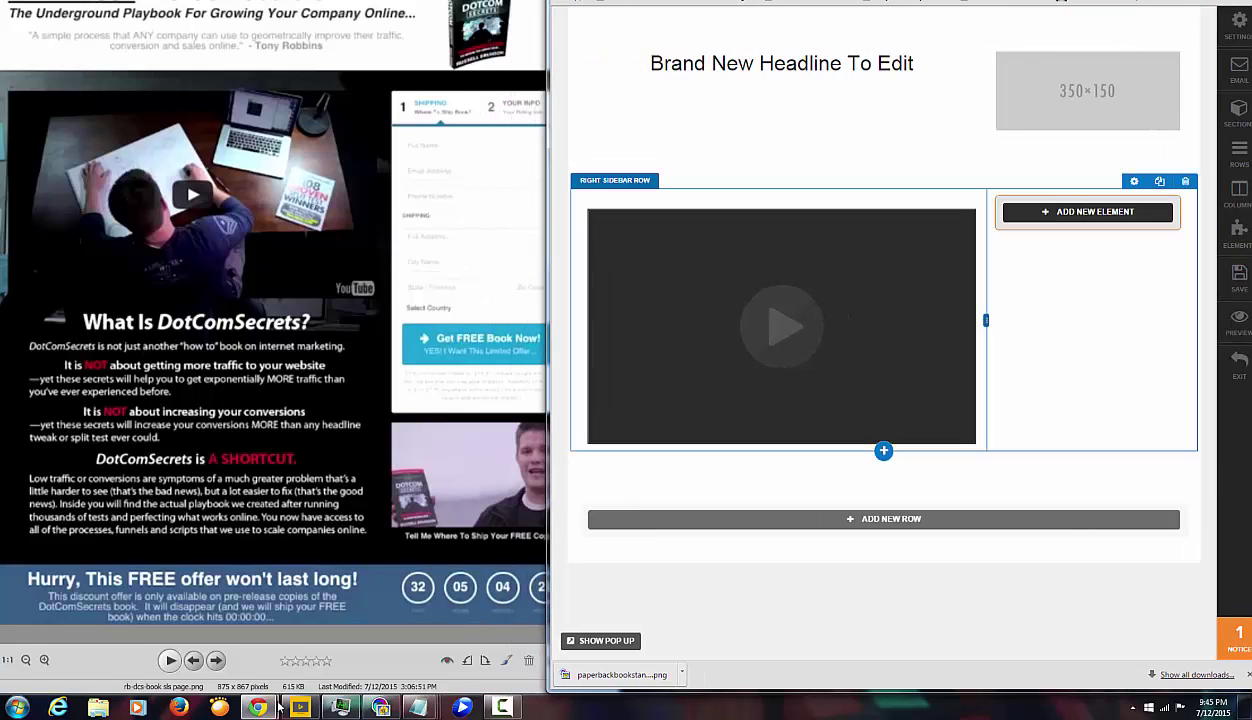
key(Return)
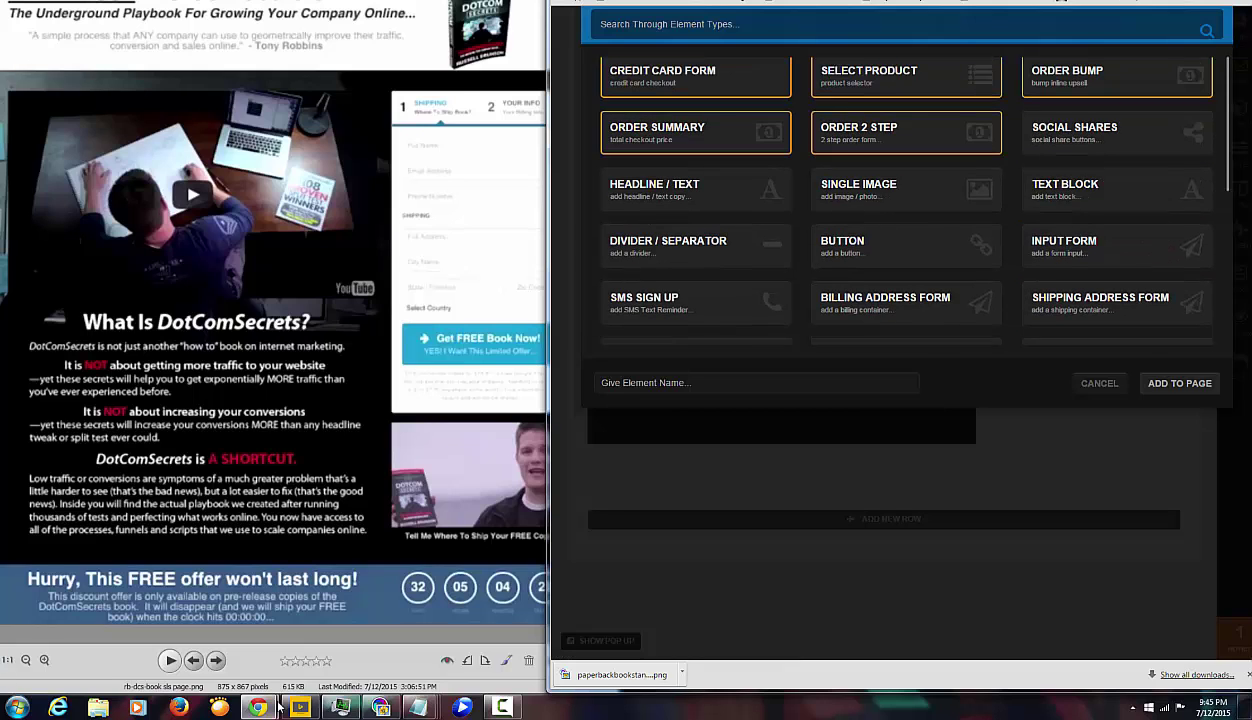
key(Tab)
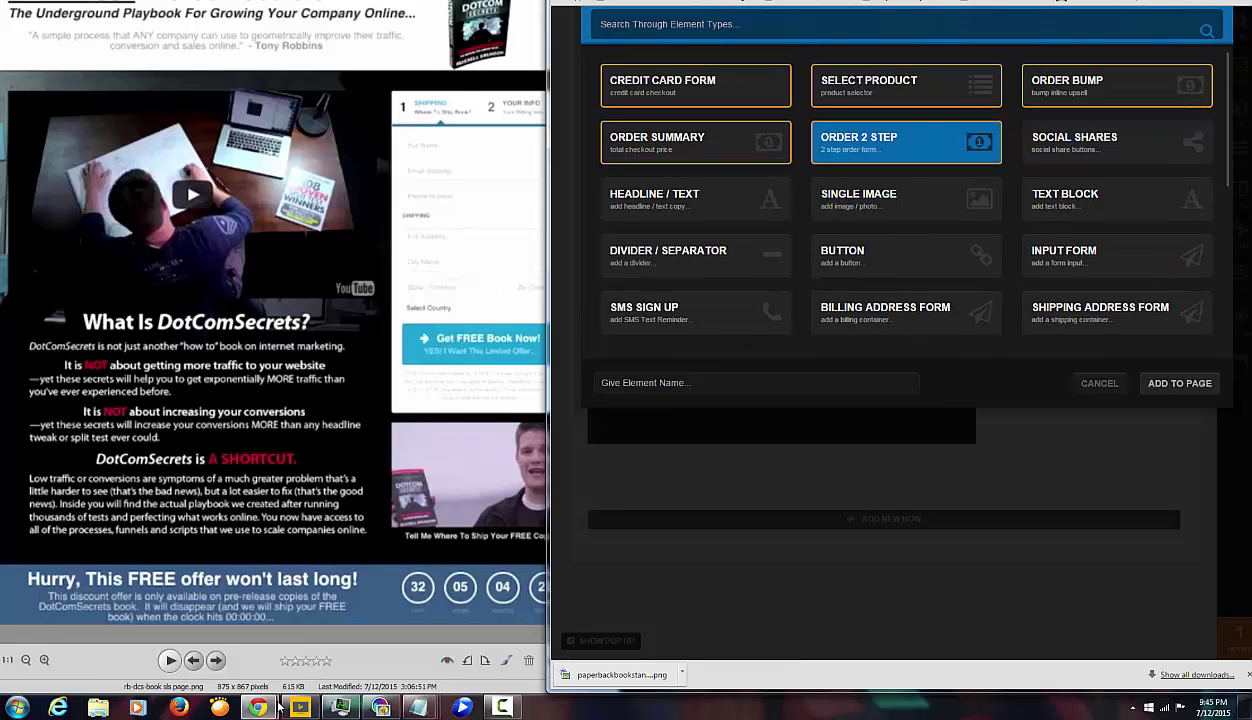
key(Return)
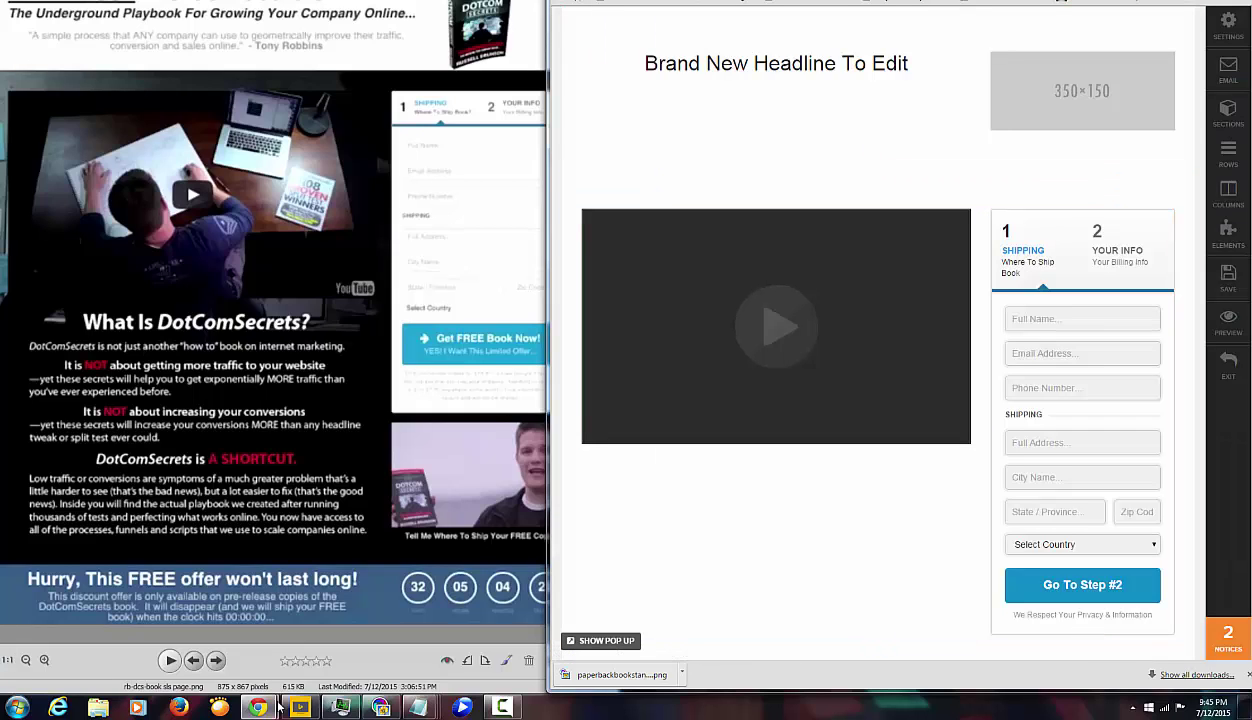
drag(900, 2, 929, 2)
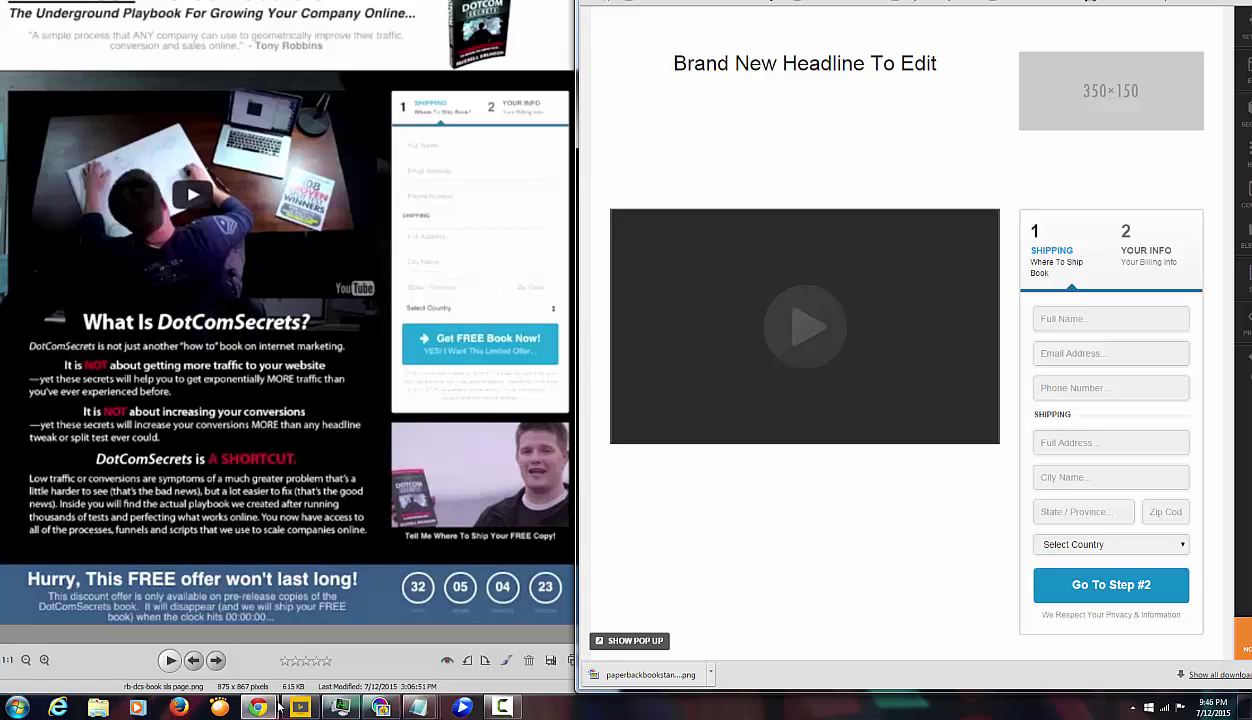
Step: Insert a Right Sidebar Column row in the third section
key(super+Up)
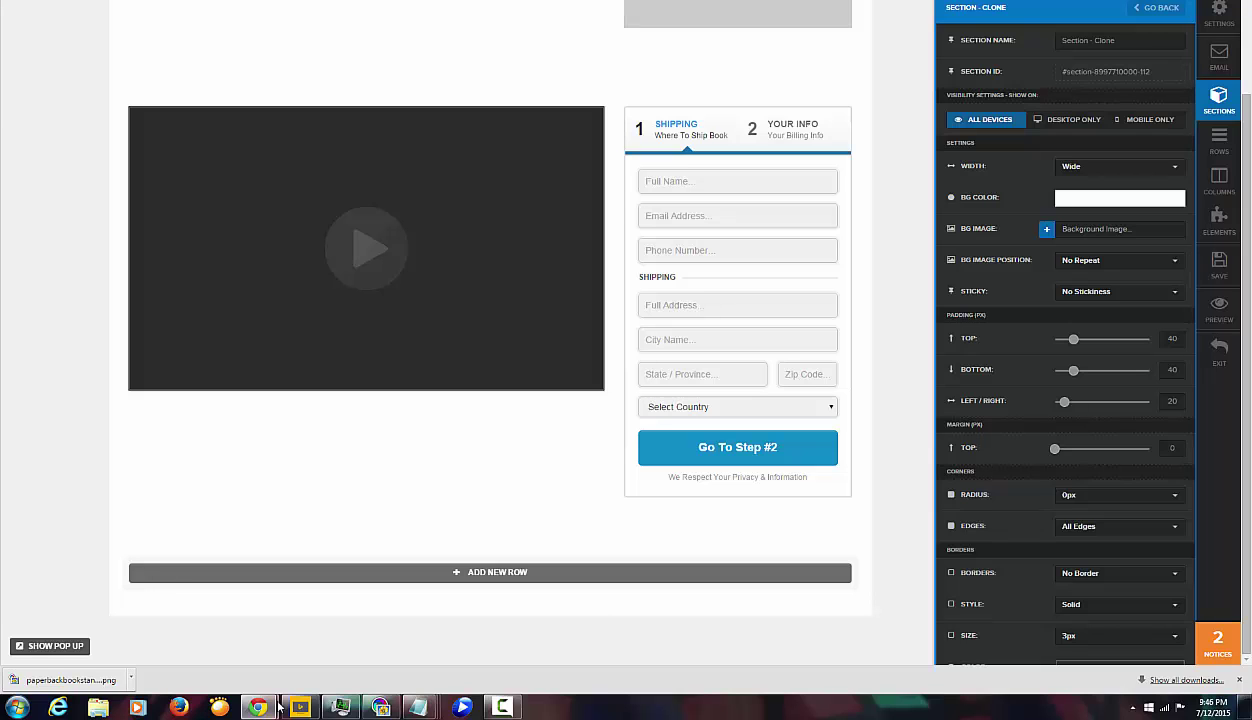
key(Escape)
click(597, 572)
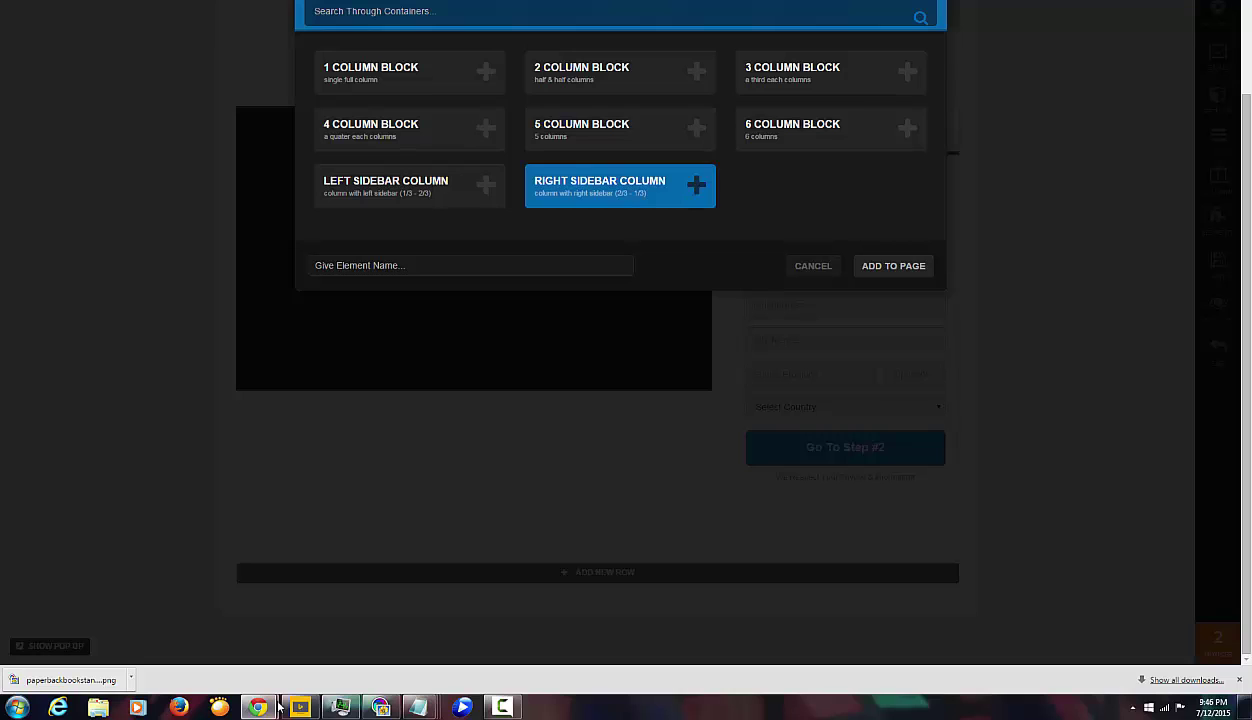
click(892, 266)
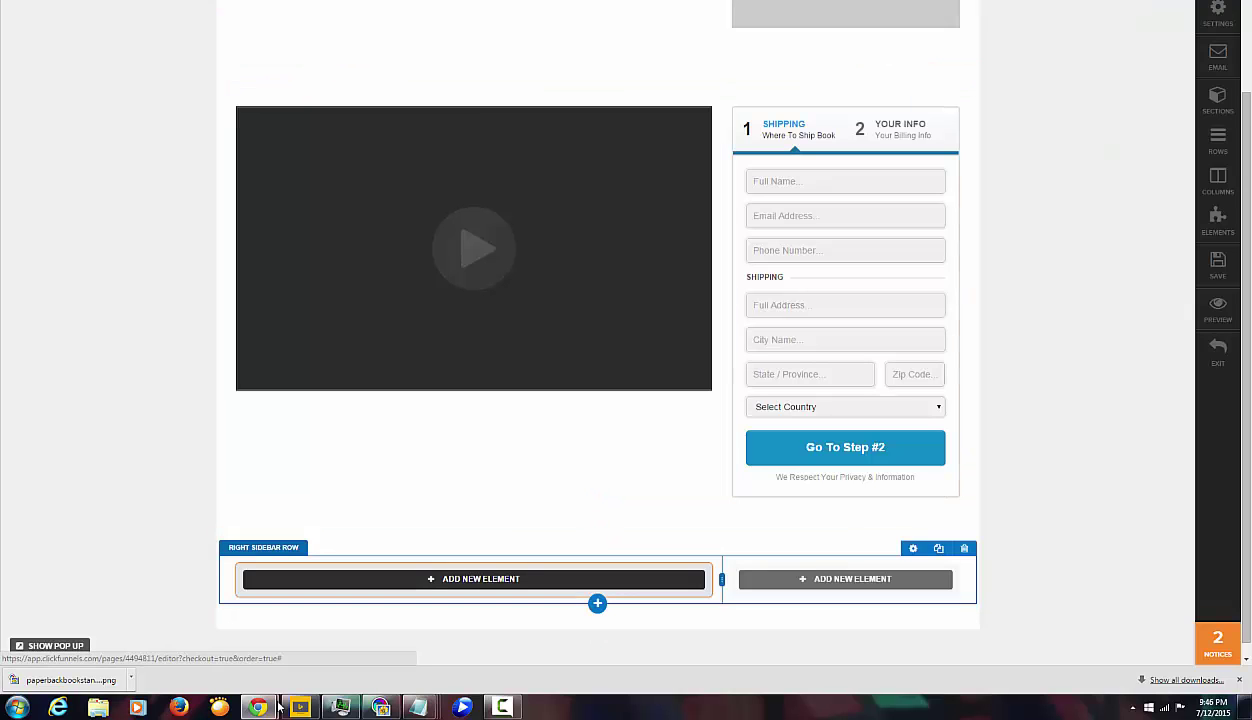
Step: Add a Headline / Text element to the third section's wide column and a countdown element to its sidebar column
click(473, 579)
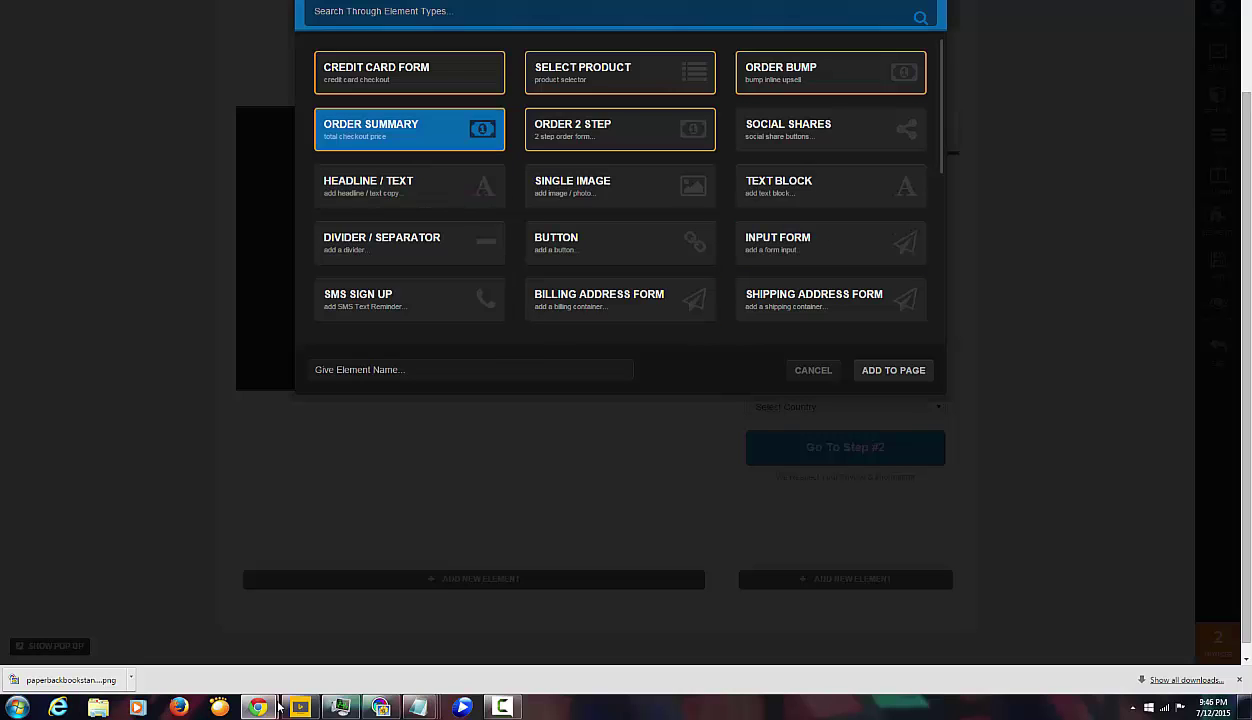
click(409, 186)
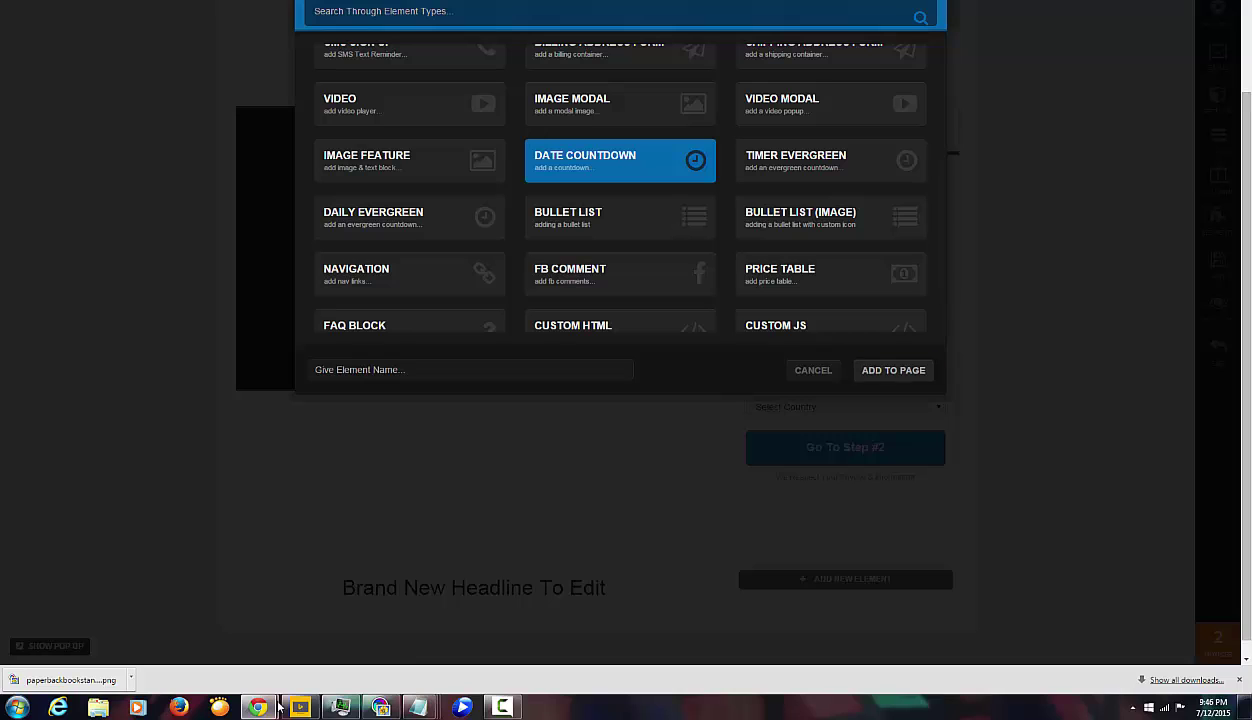
click(893, 370)
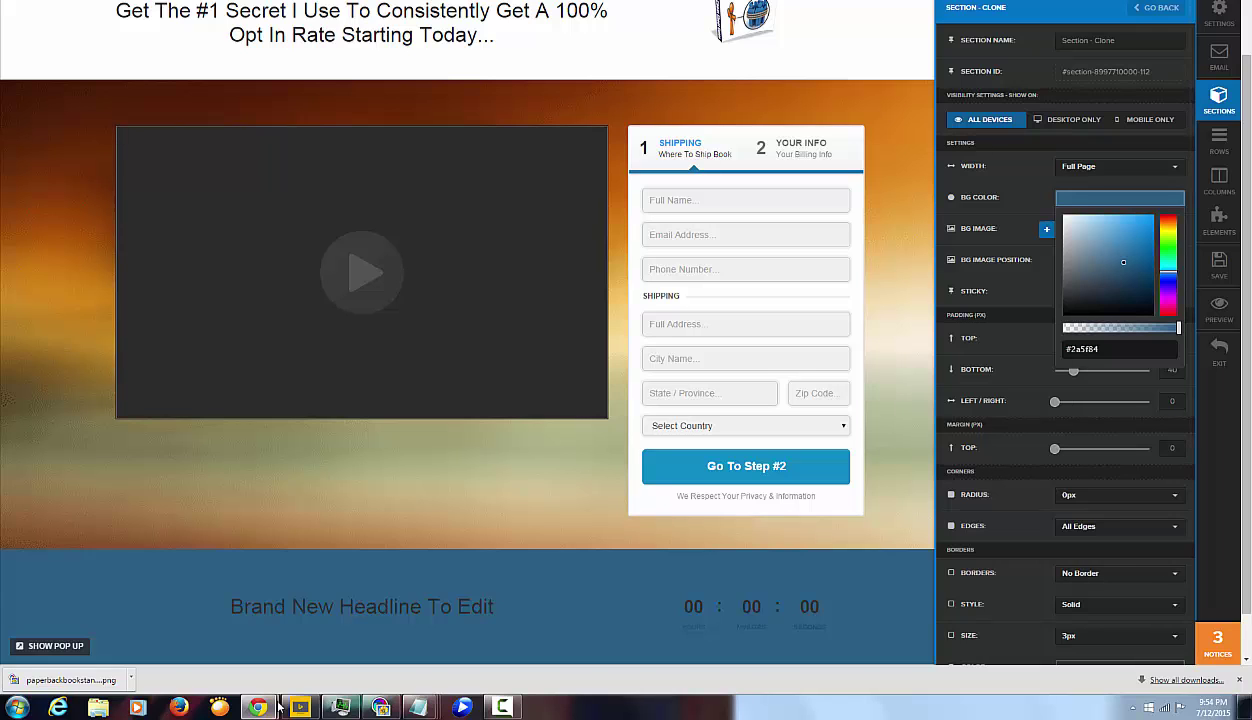
Step: Give the third section the background color #2a5f84 and make its headline text white
key(Escape)
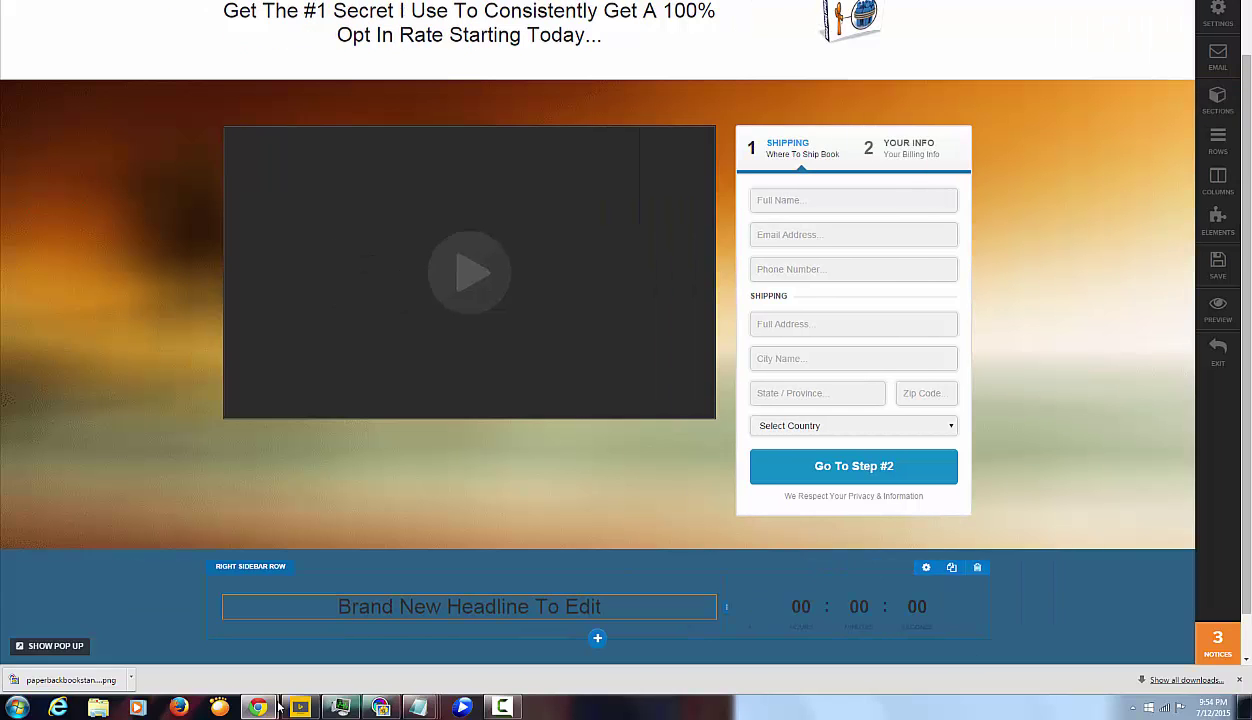
click(469, 606)
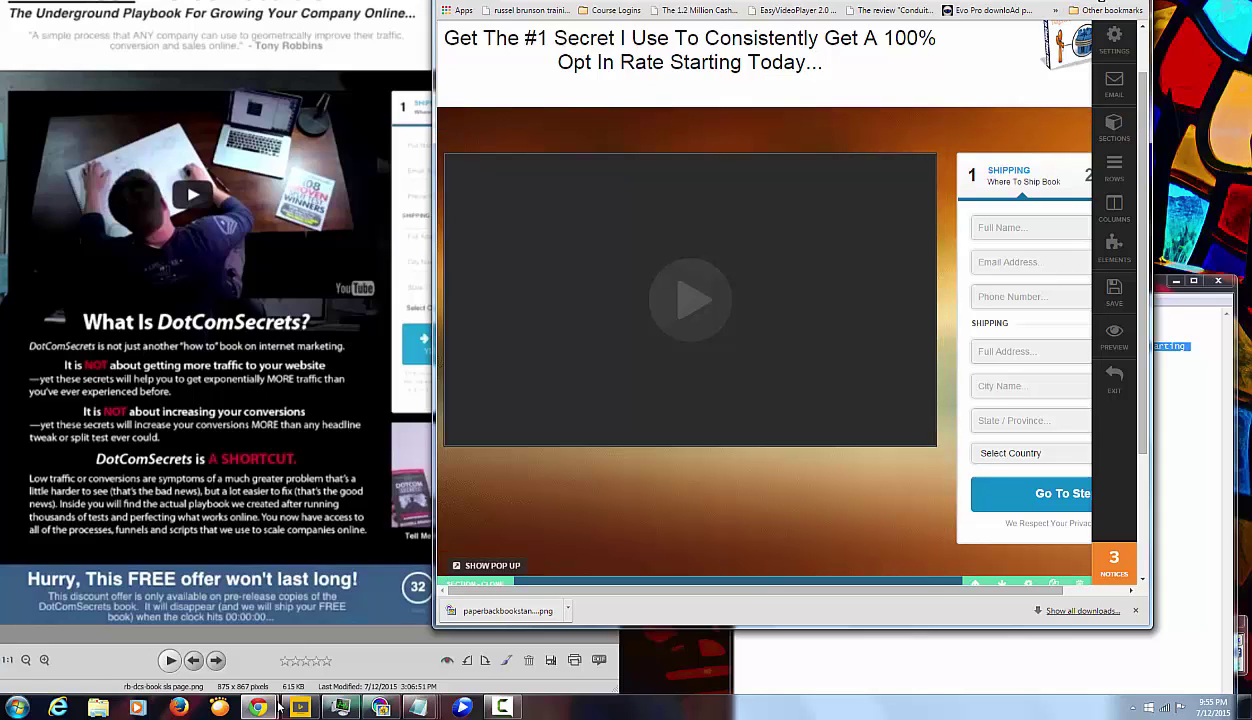
Step: Add a colon to the end of the red "Limited Offer" headline in the first section
key(super+Up)
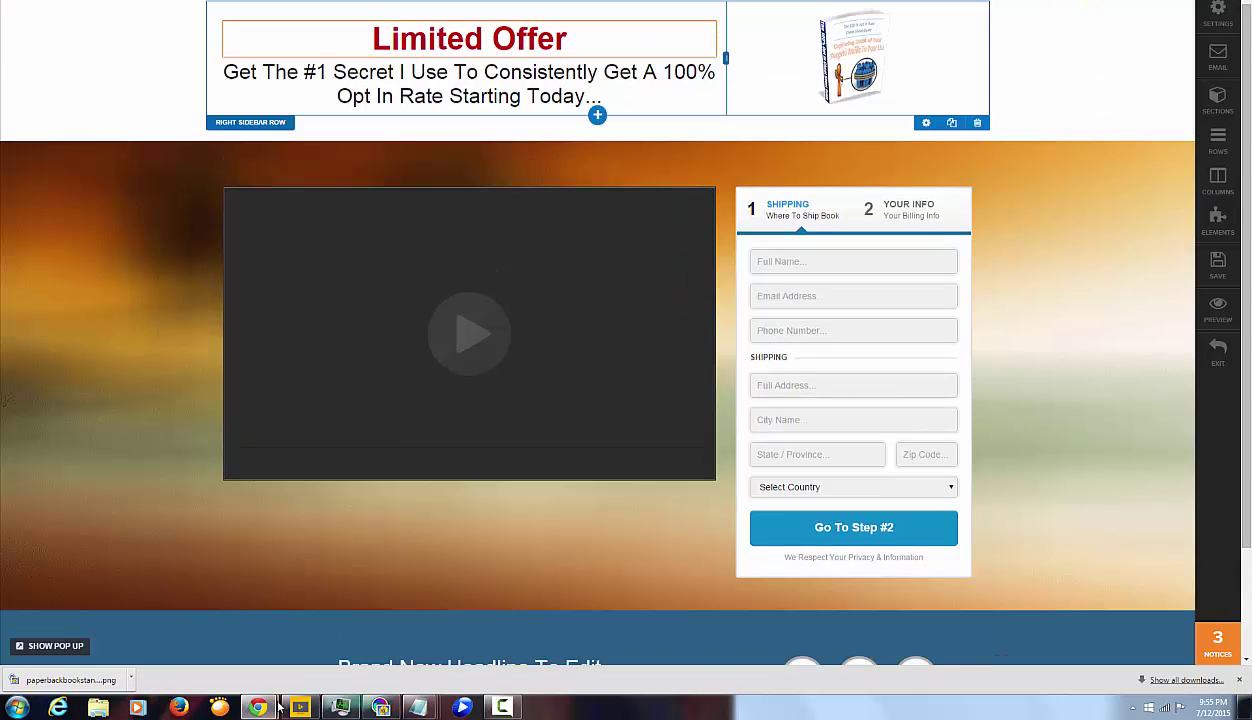
click(372, 38)
click(566, 38)
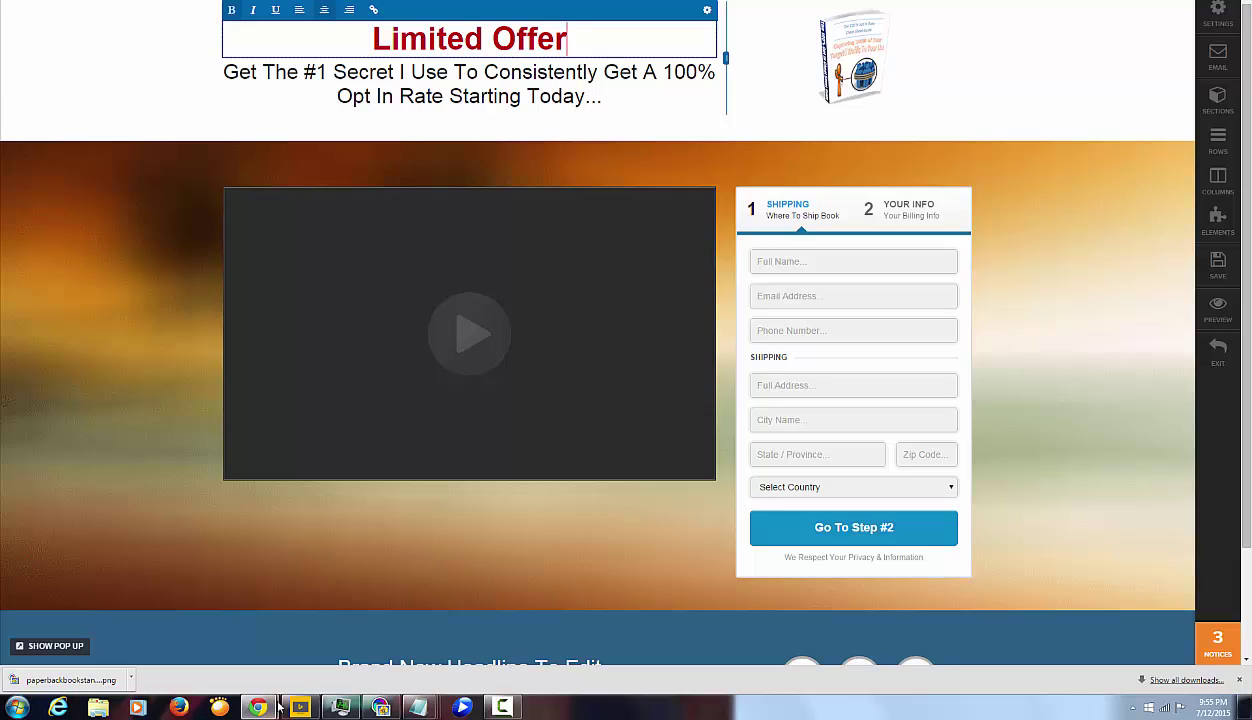
text(:)
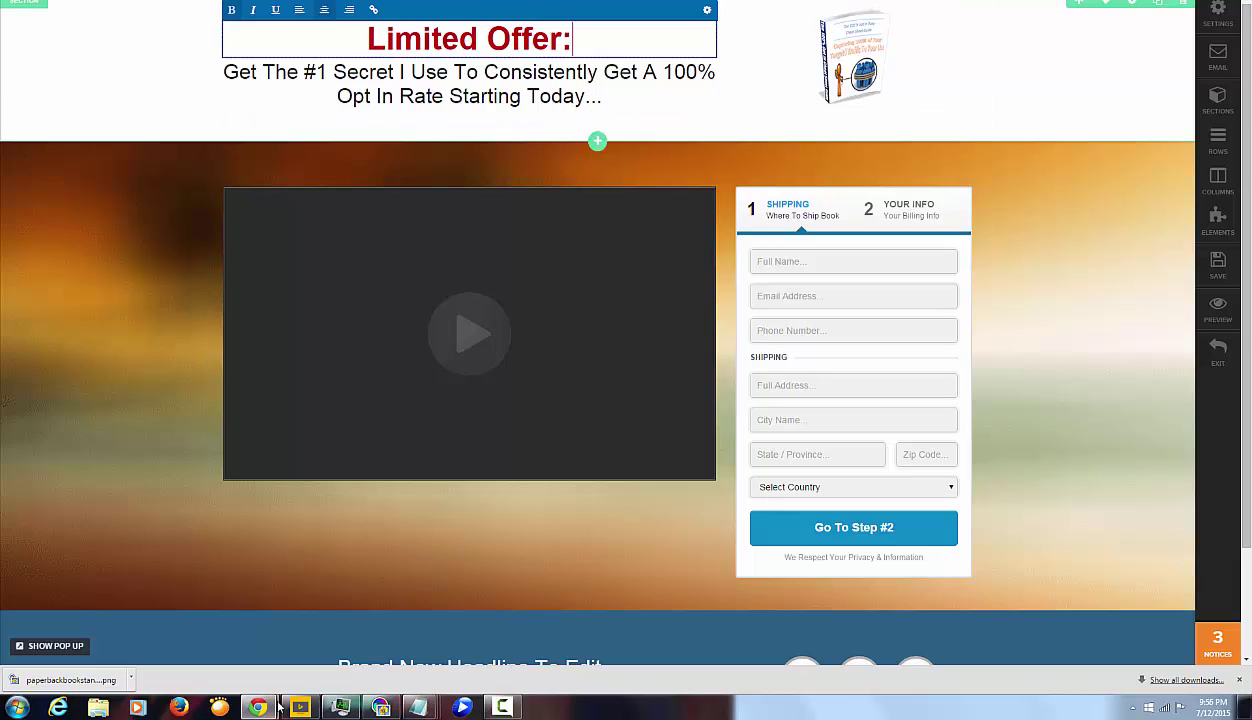
key(Escape)
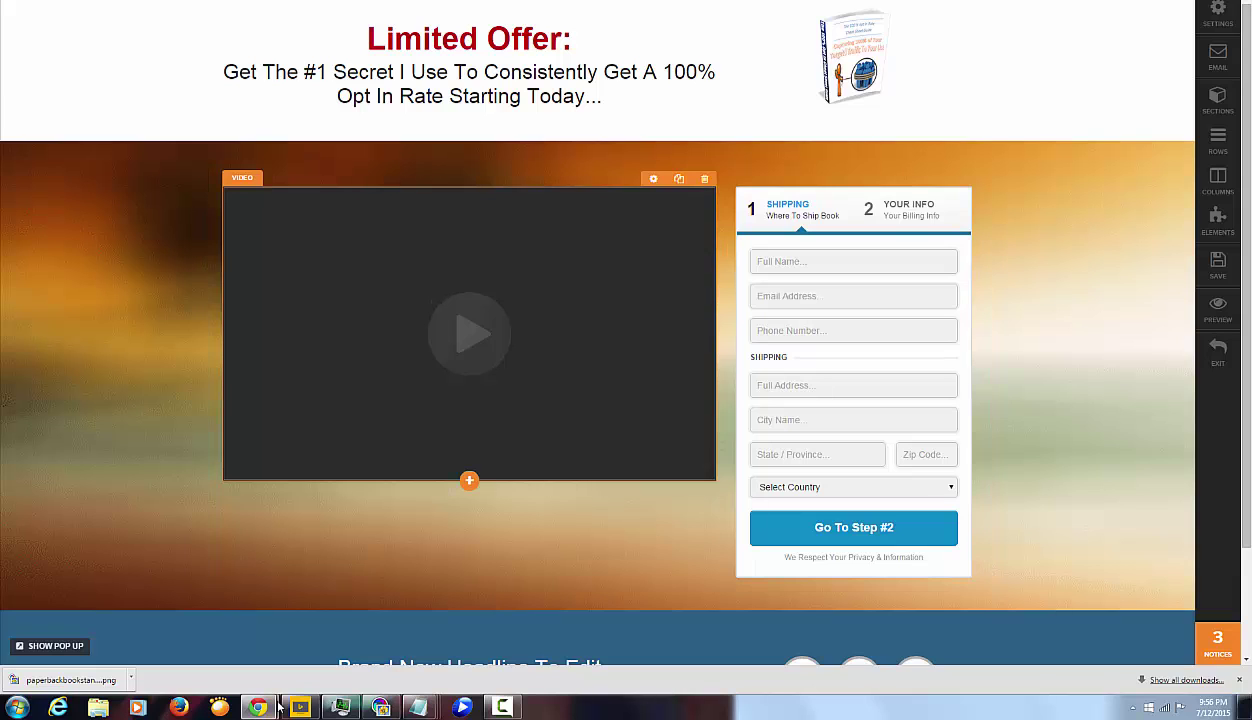
Step: Add a white Headline / Text element below the video reading "Triple Your Sales & Conversions With This Step by Step Guide..."
click(469, 481)
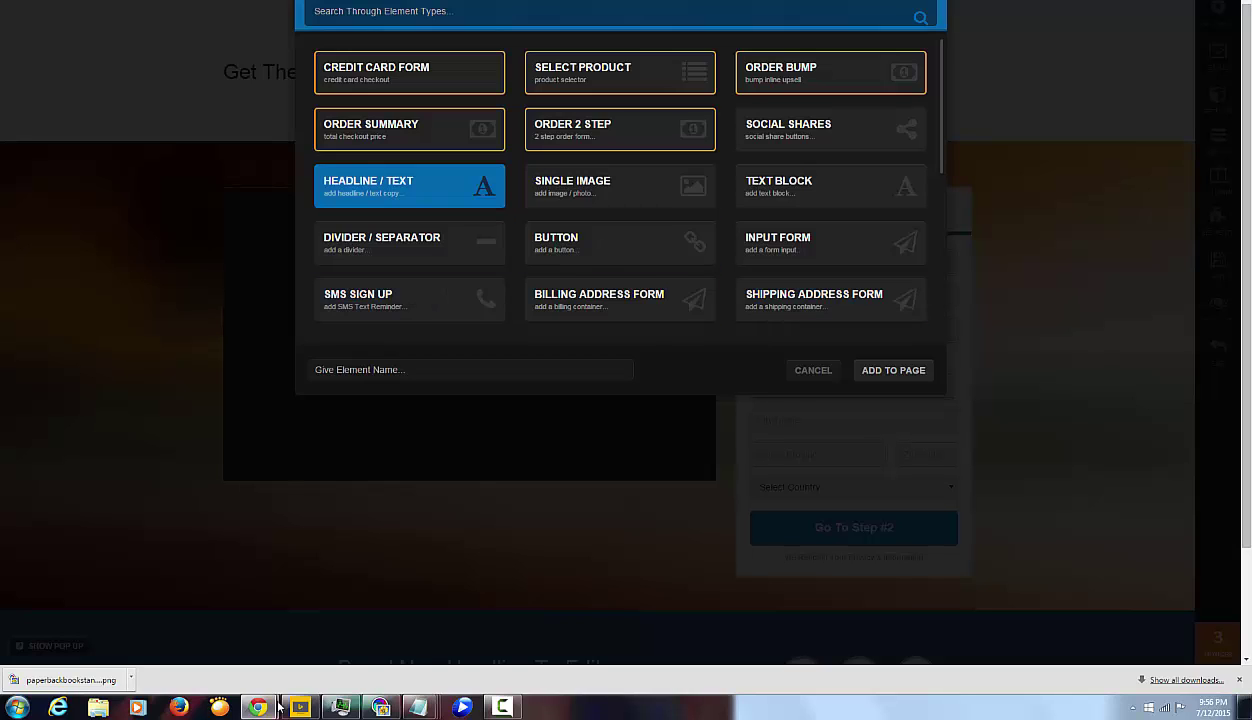
click(892, 370)
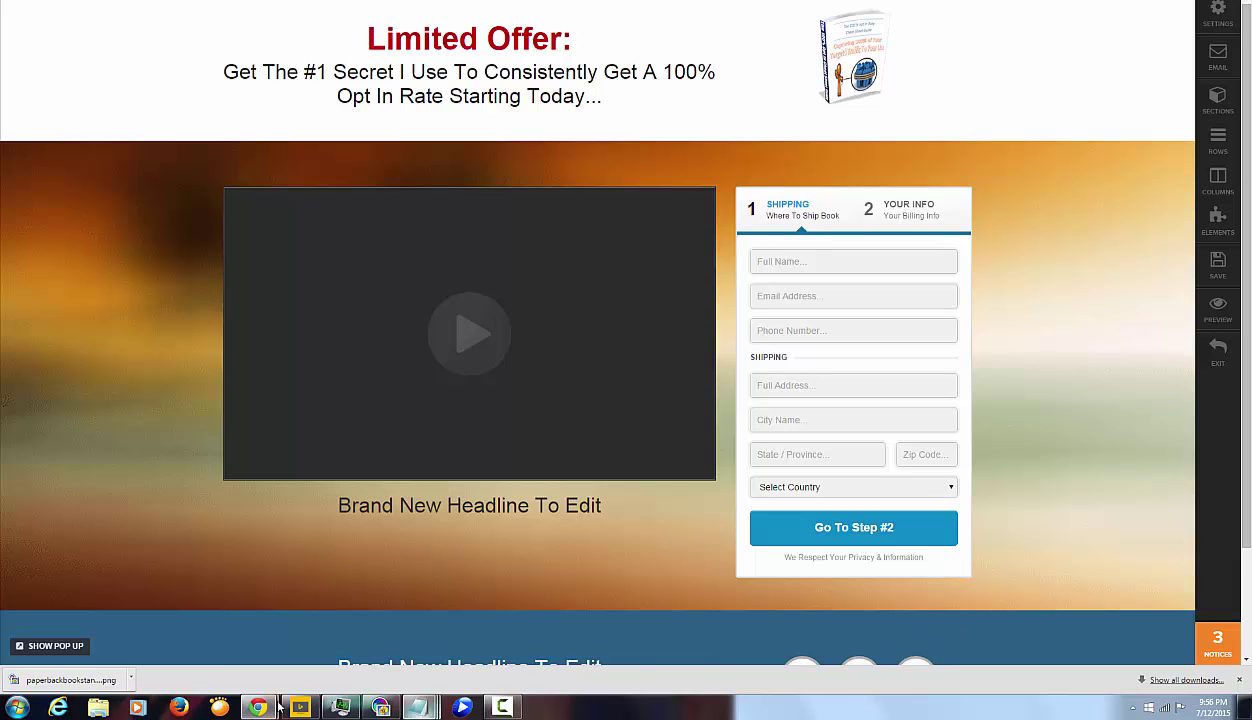
mouse_move(420, 707)
click(419, 629)
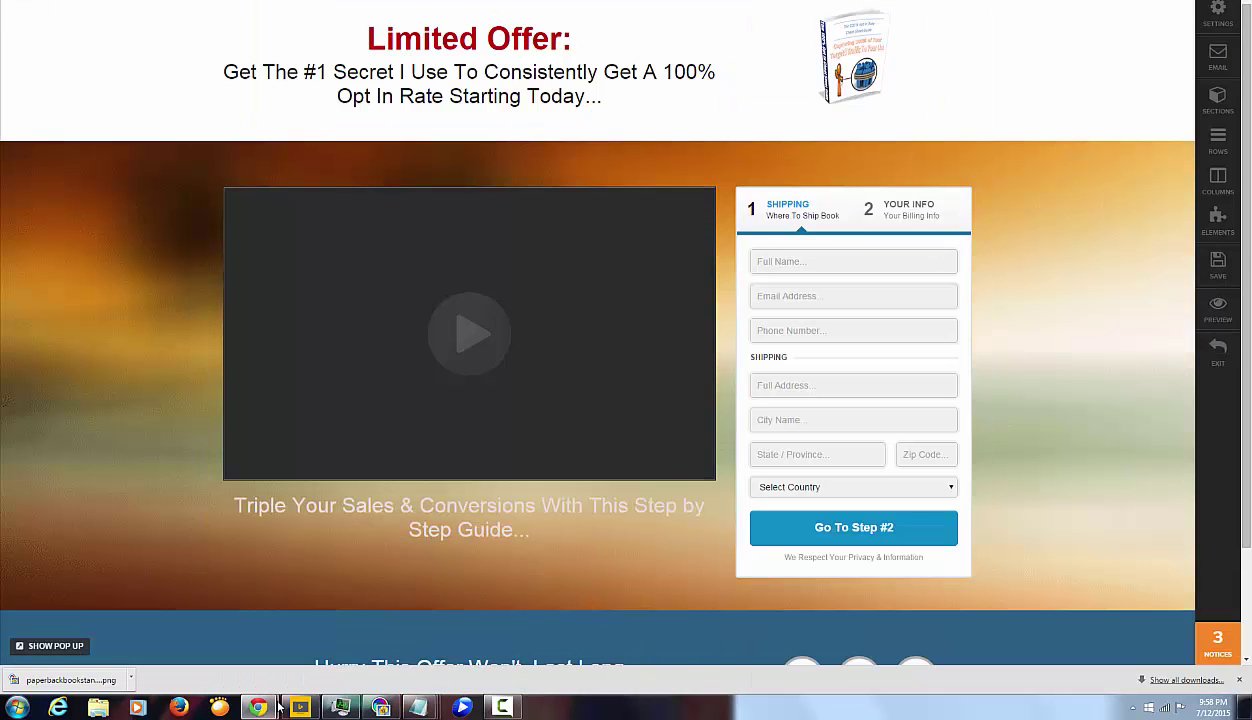
Step: Add a text element below the countdown section's headline, stating that the price increases to $497.00 when the clock strikes 0
key(super+Down)
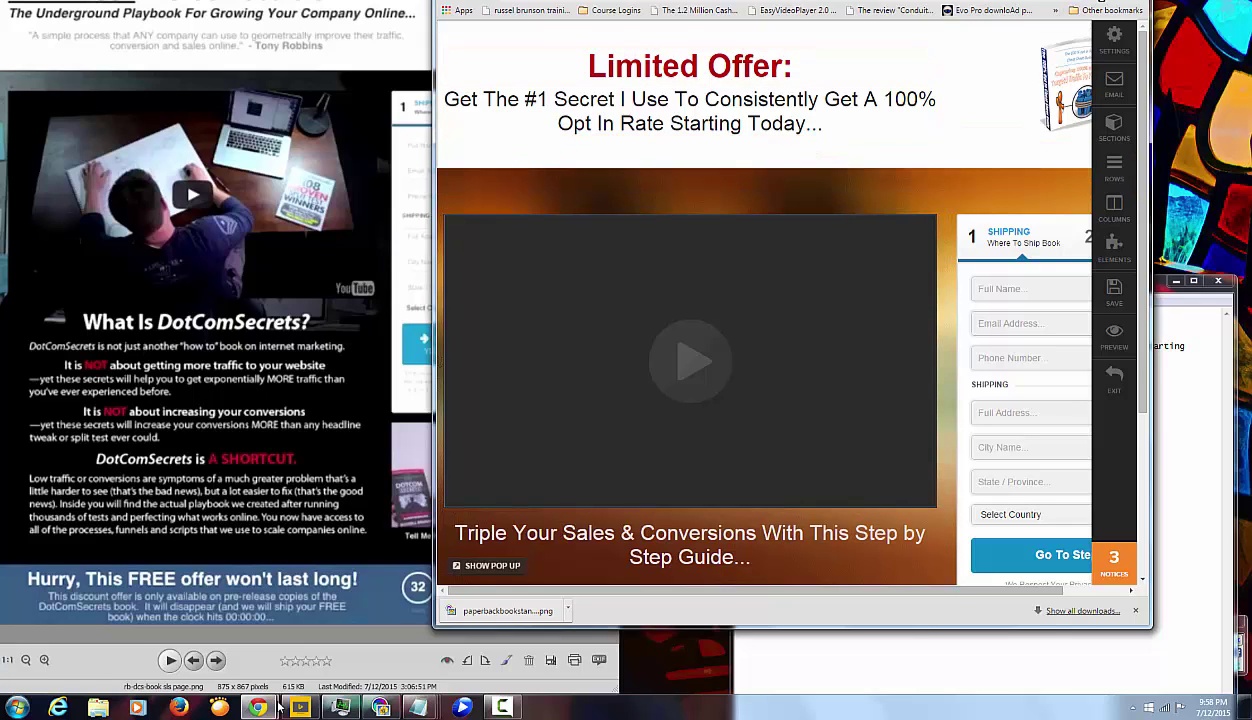
scroll(764, 360, down, 3)
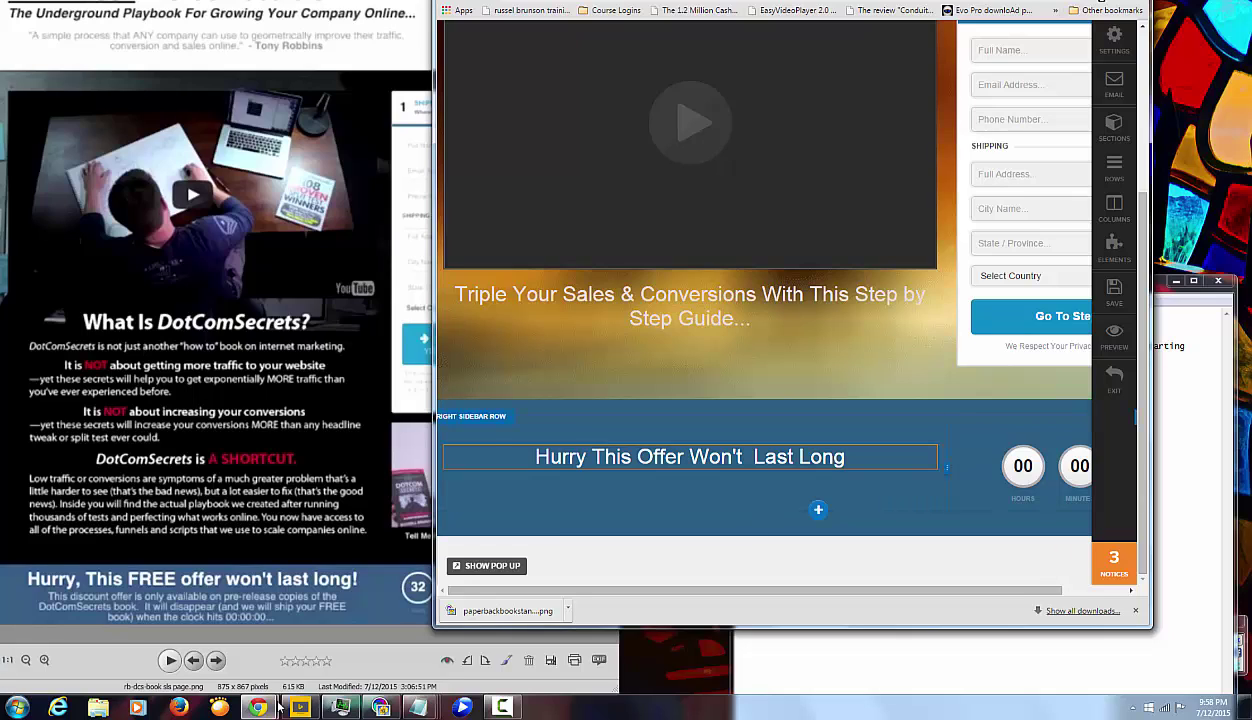
click(536, 457)
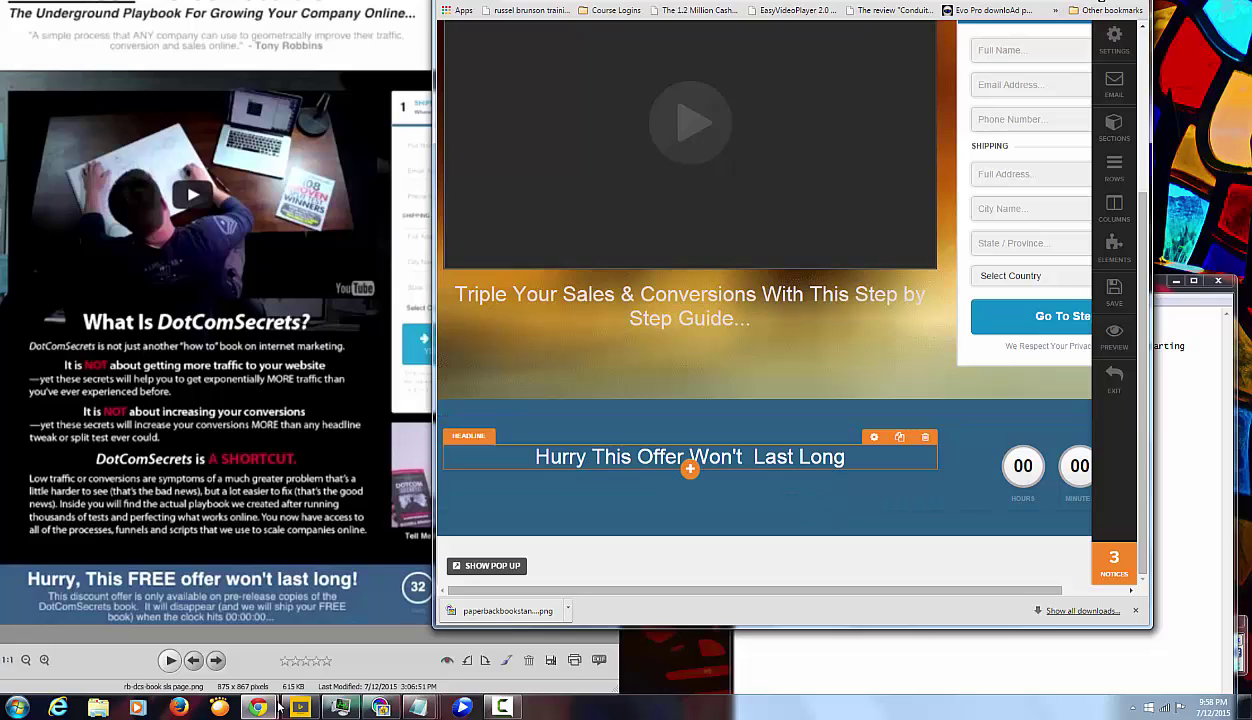
click(689, 468)
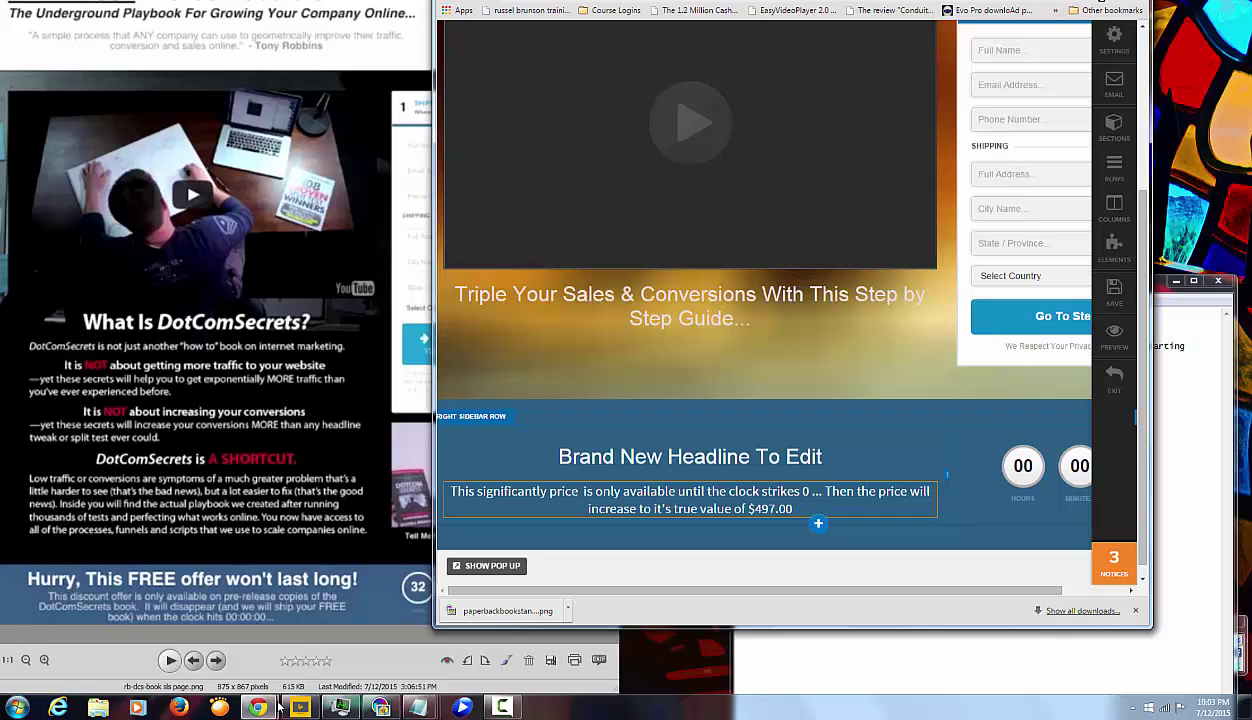
Step: Insert the word "discounted" before "price" in the text beneath the countdown section's headline
click(450, 491)
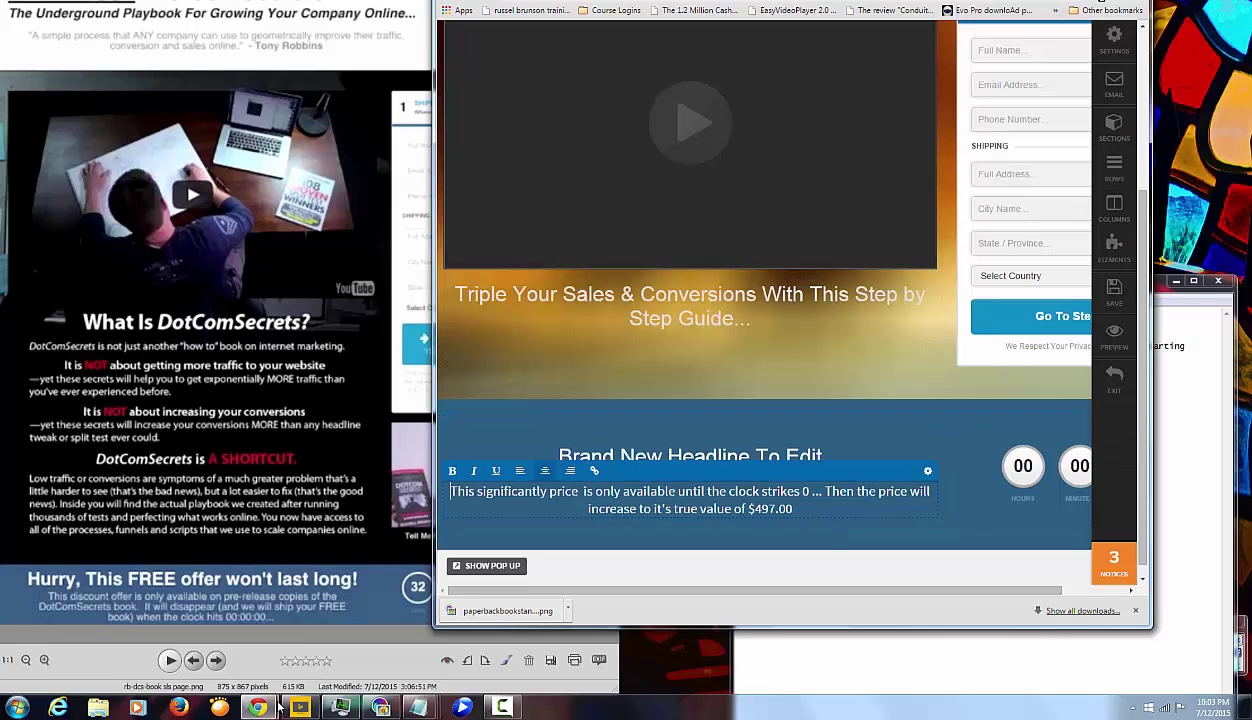
text(discount)
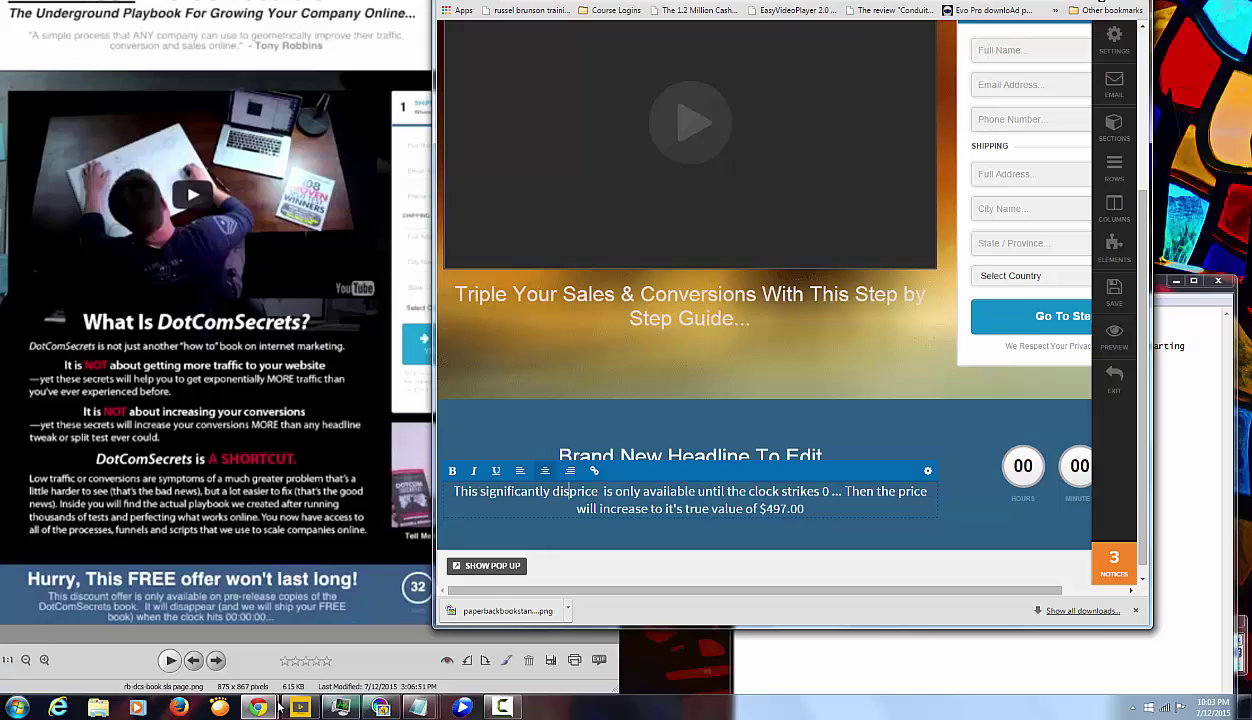
text(ed)
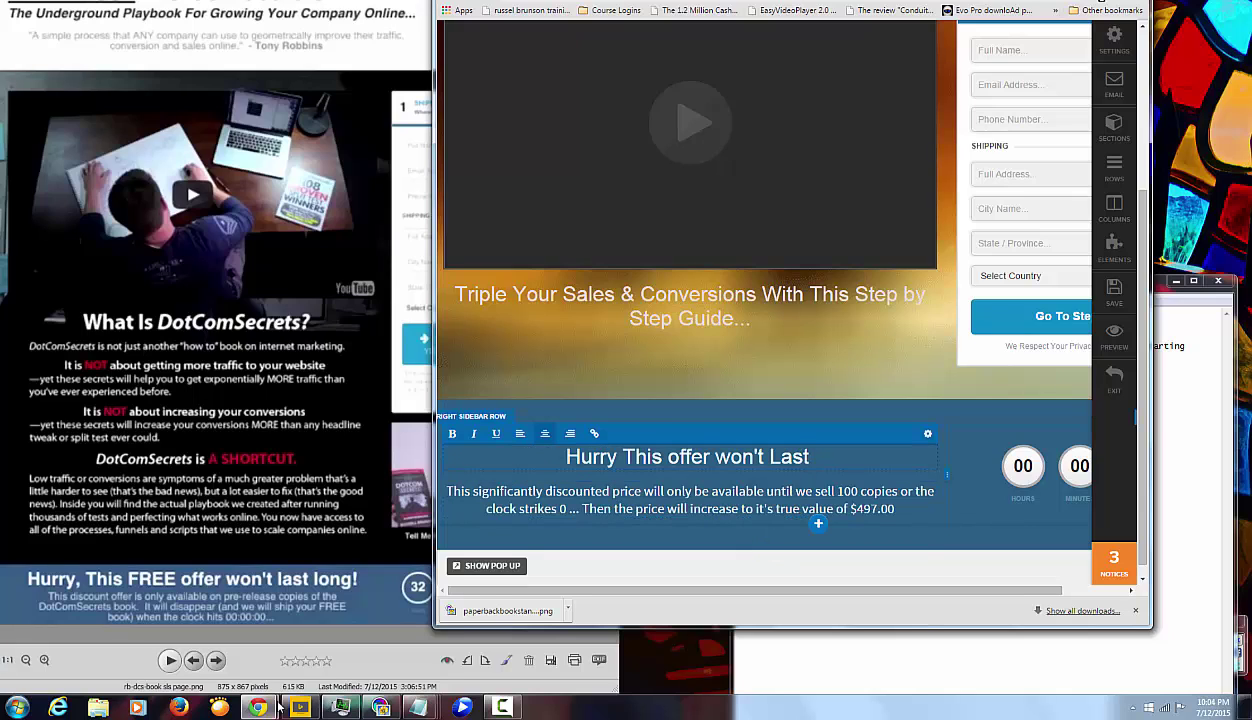
Step: Complete the countdown section's headline as "Hurry This offer won't Last Long!" and look over the full page
text(Lo)
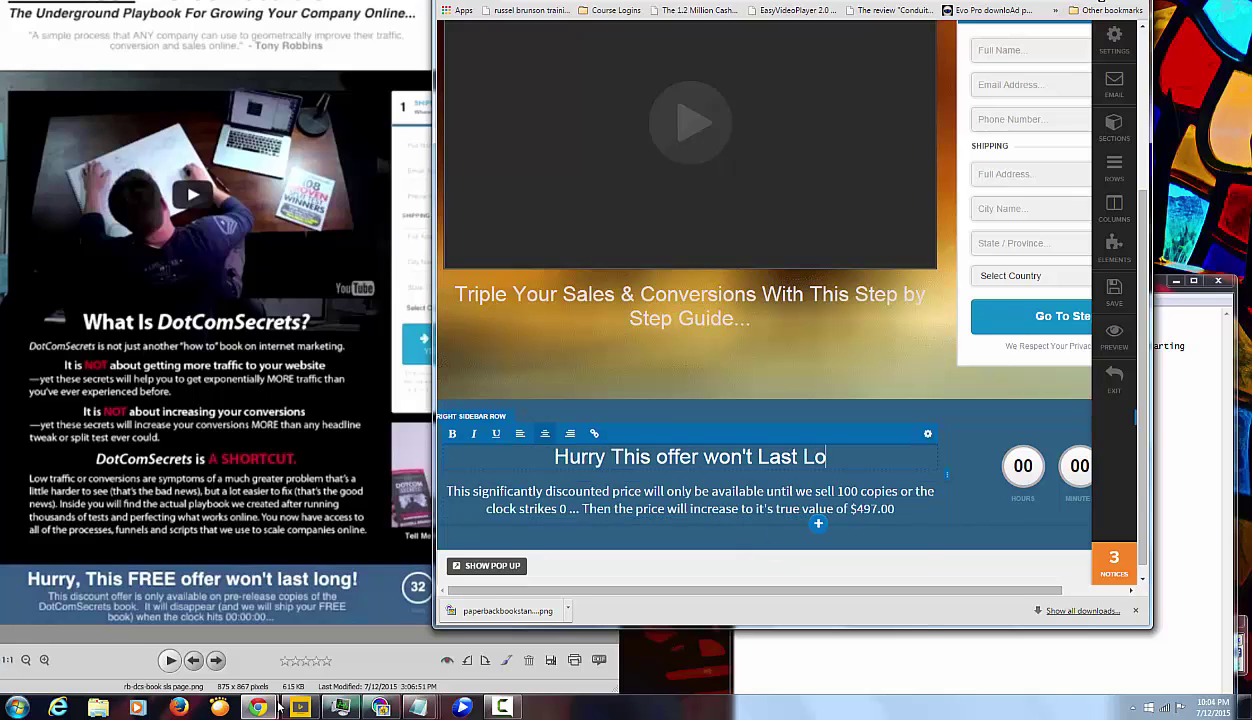
text(ng!)
key(super+Up)
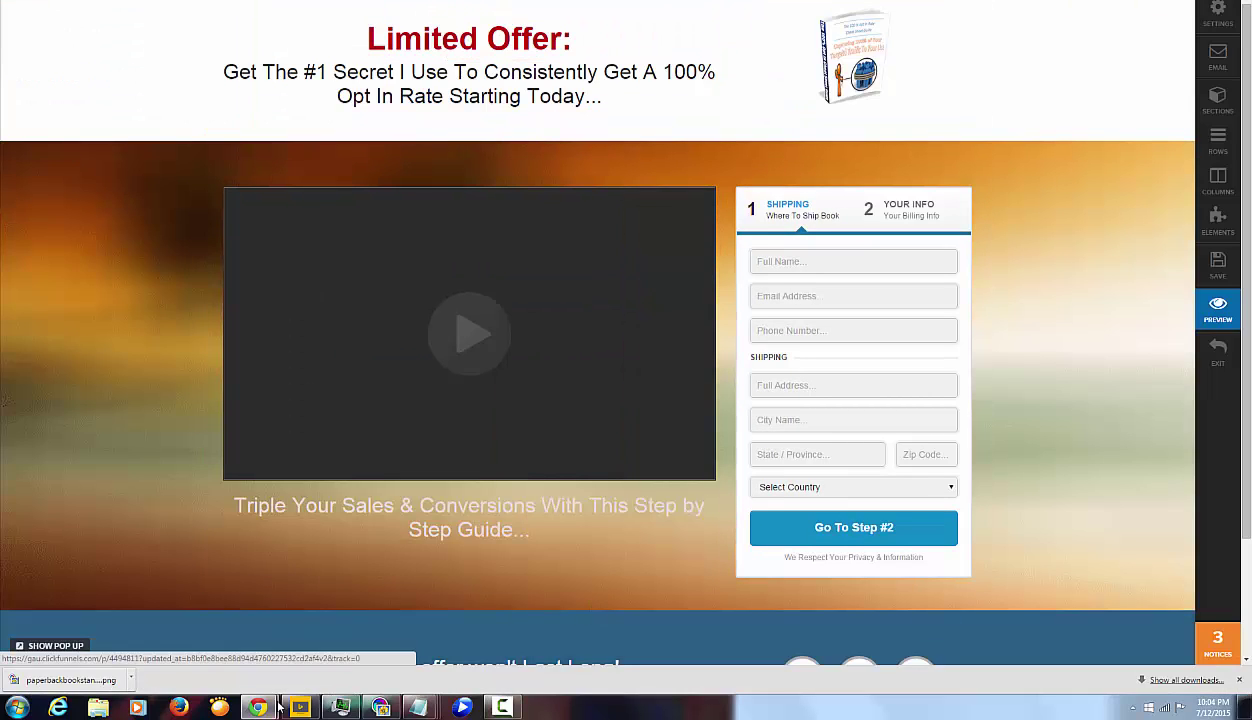
drag(1245, 310, 1245, 429)
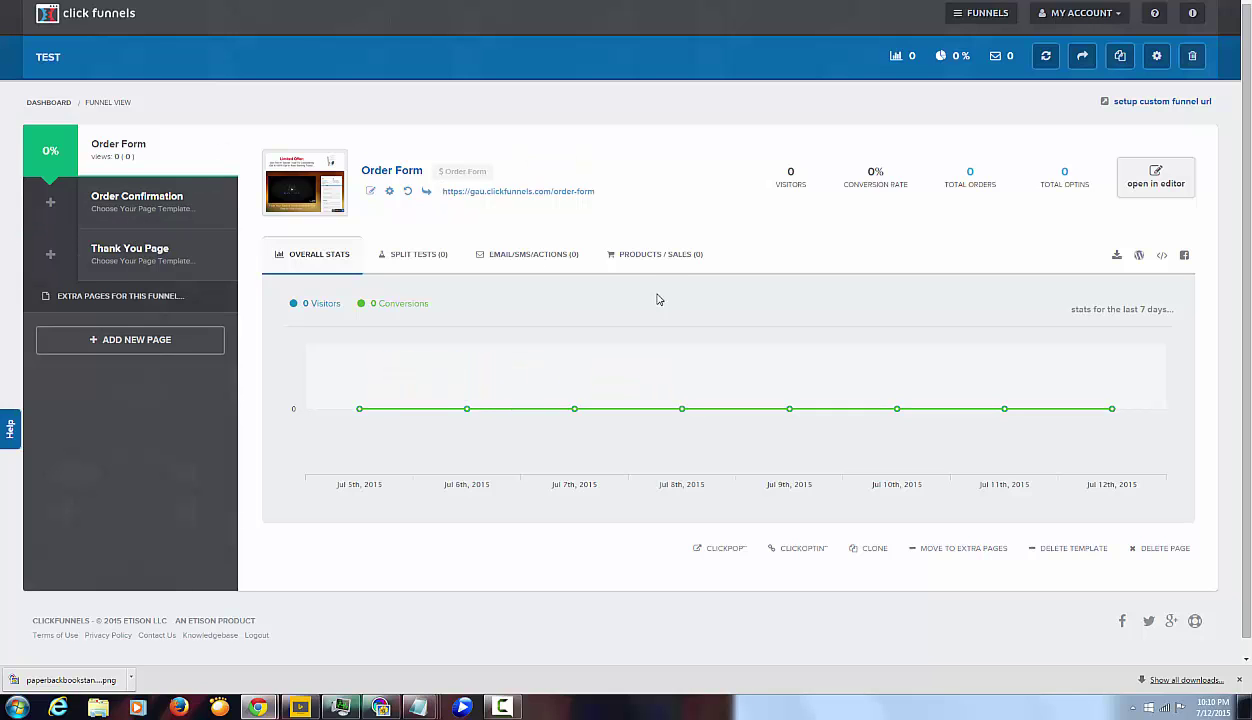
Step: Start a new product for the order form named "oircsg" with Stripe as the billing integration
click(657, 256)
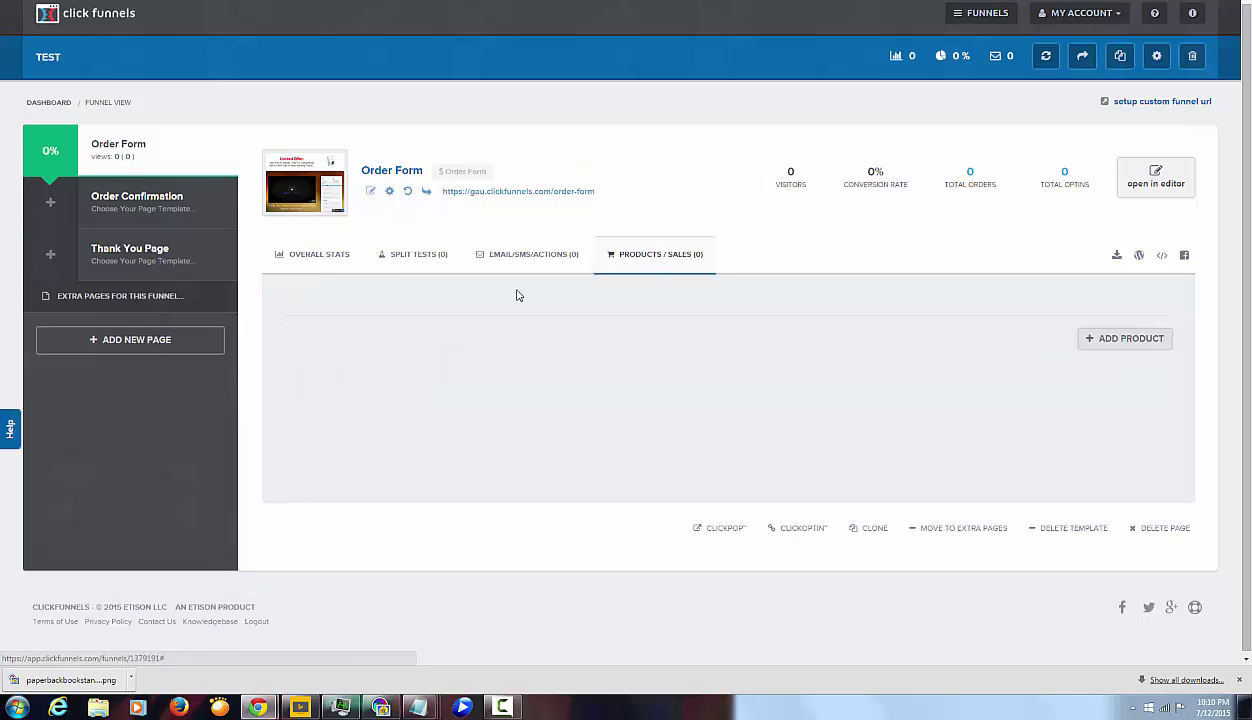
click(1094, 341)
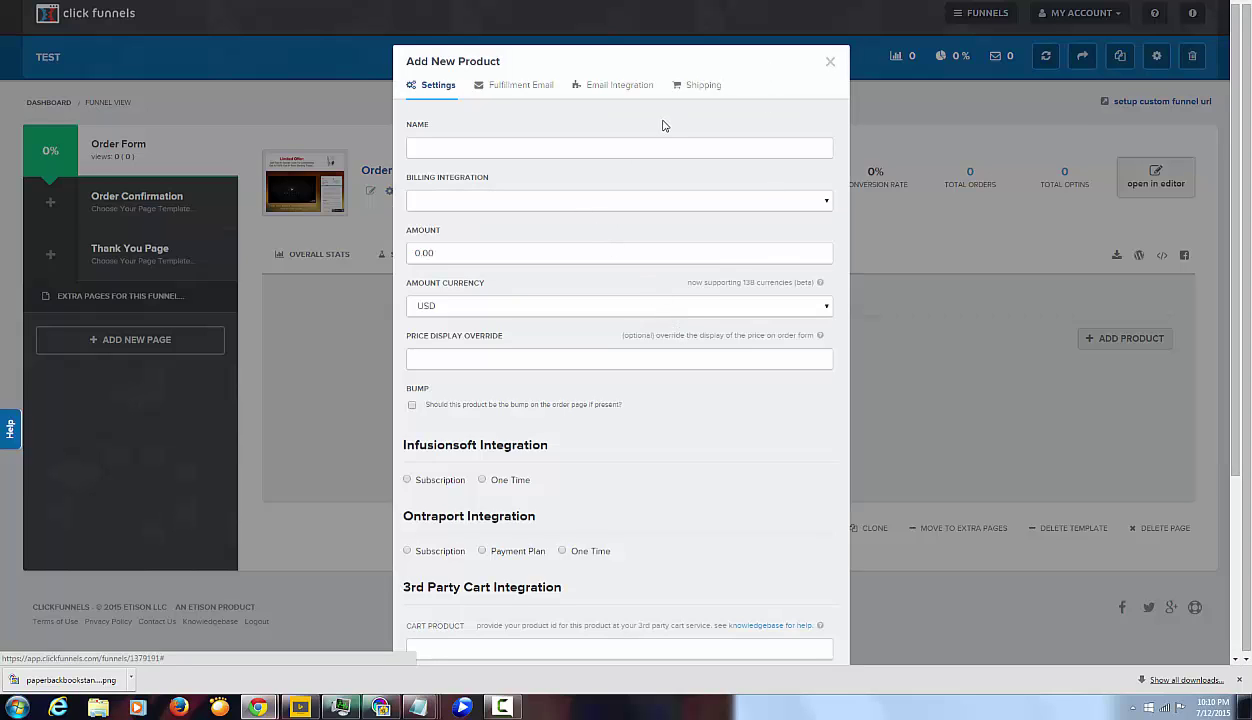
click(641, 144)
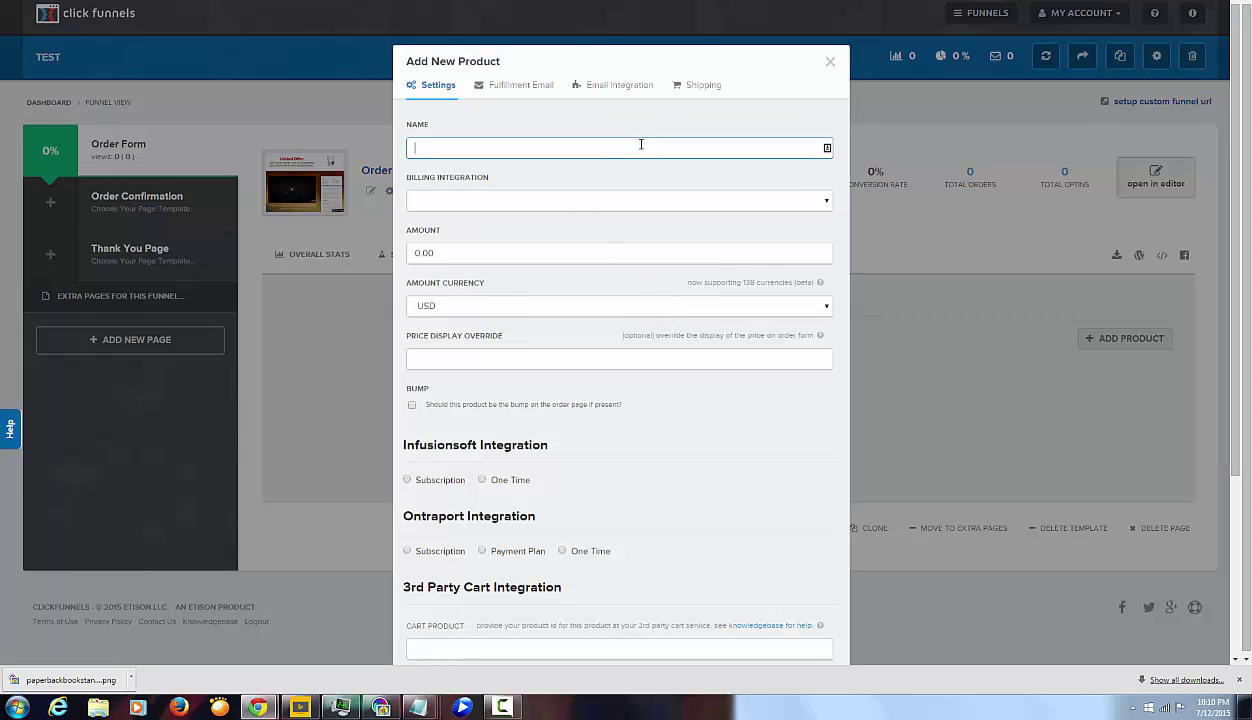
text(oircsg)
click(520, 201)
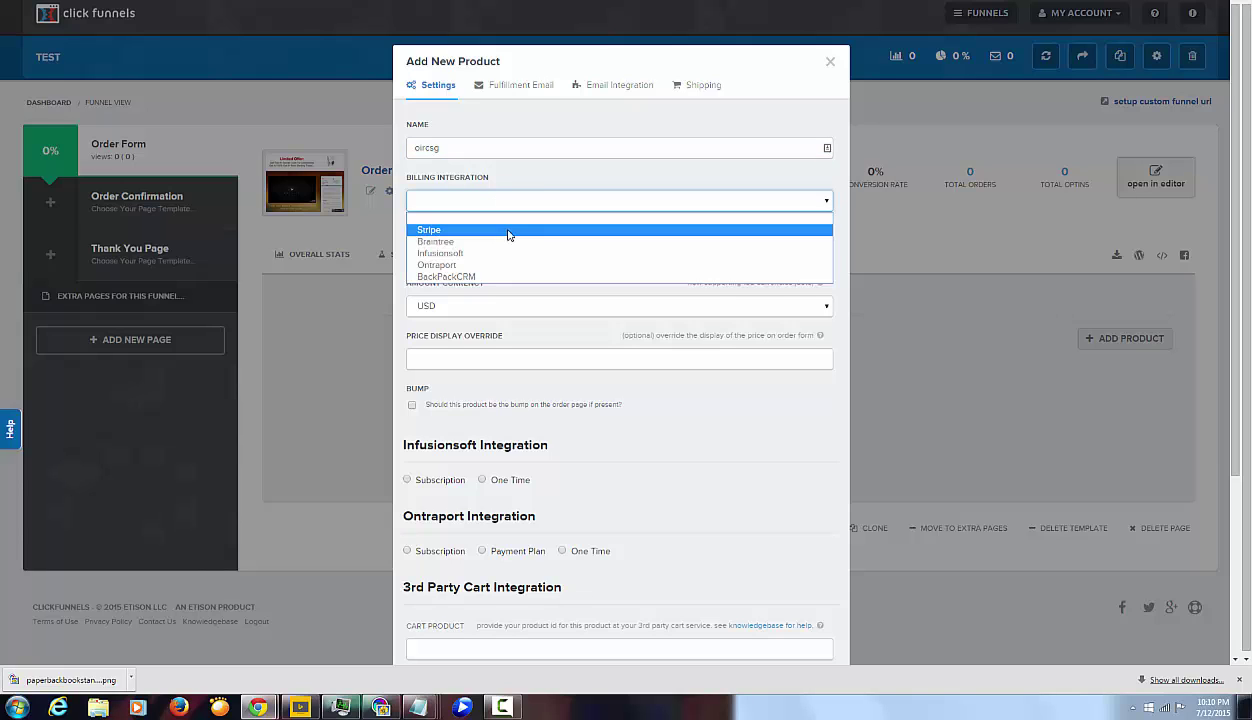
click(500, 232)
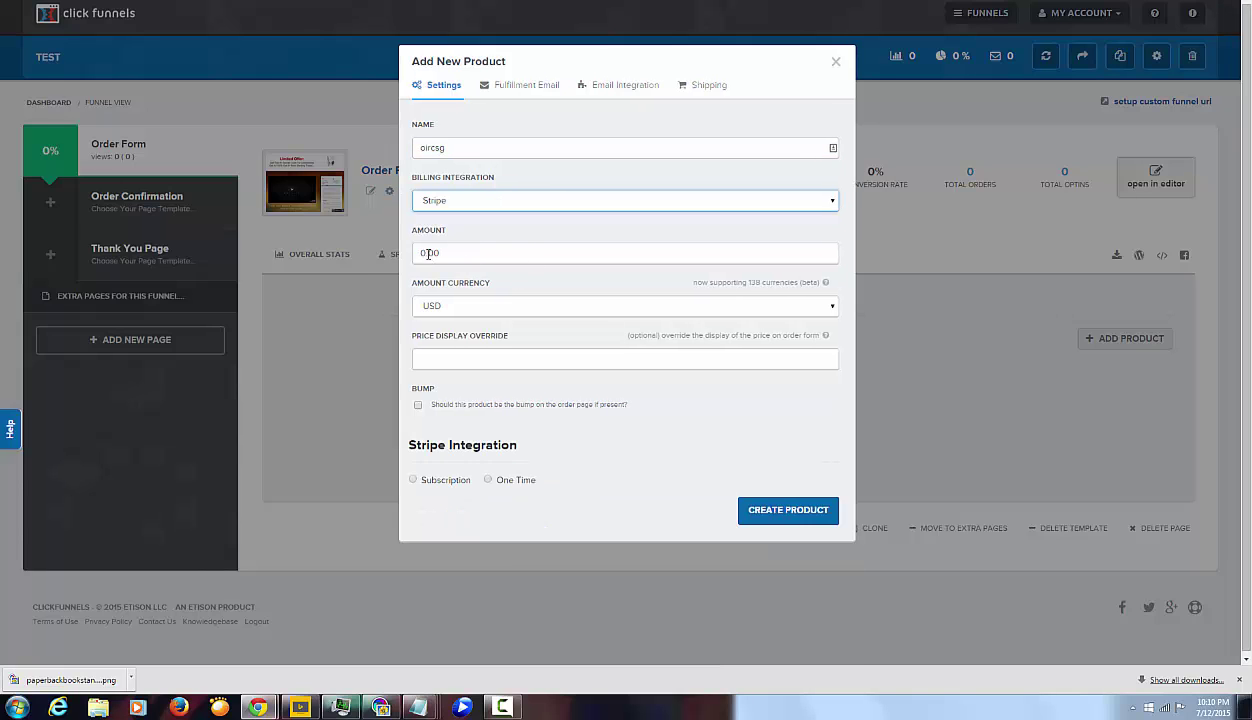
Step: Set the new product's amount to 7.97 and make its Stripe charge one time
drag(428, 254, 413, 252)
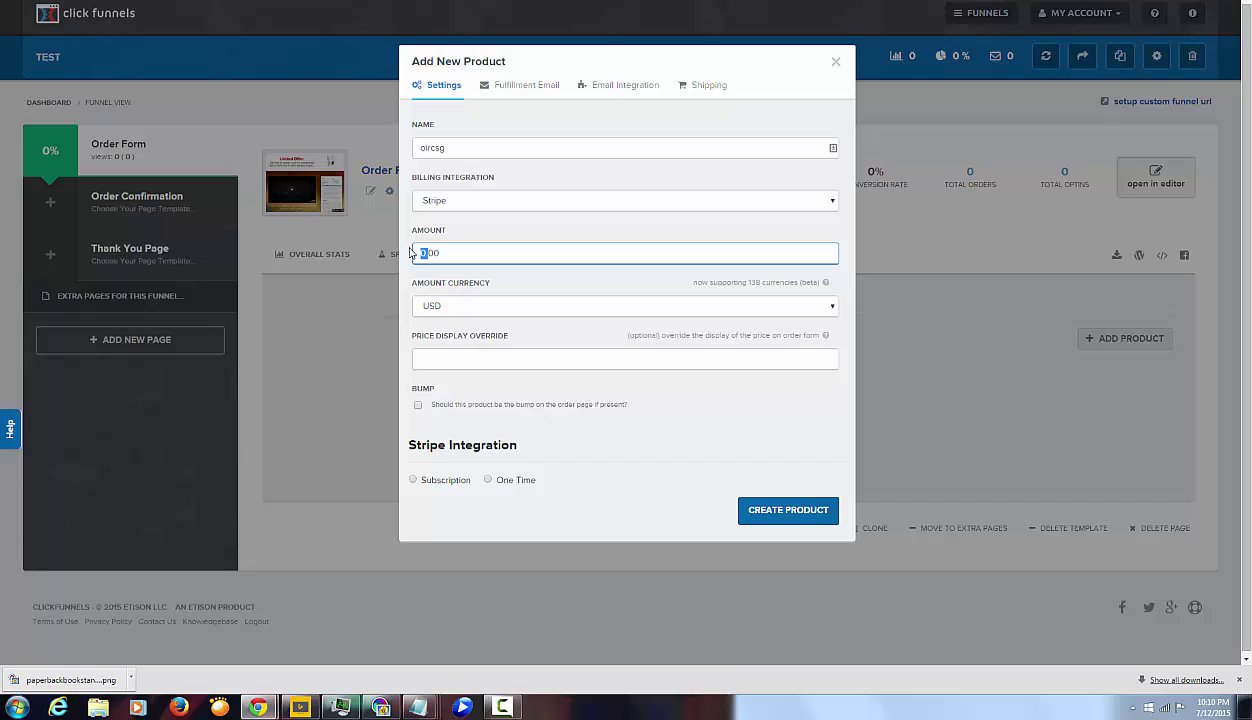
text(7.97)
click(488, 481)
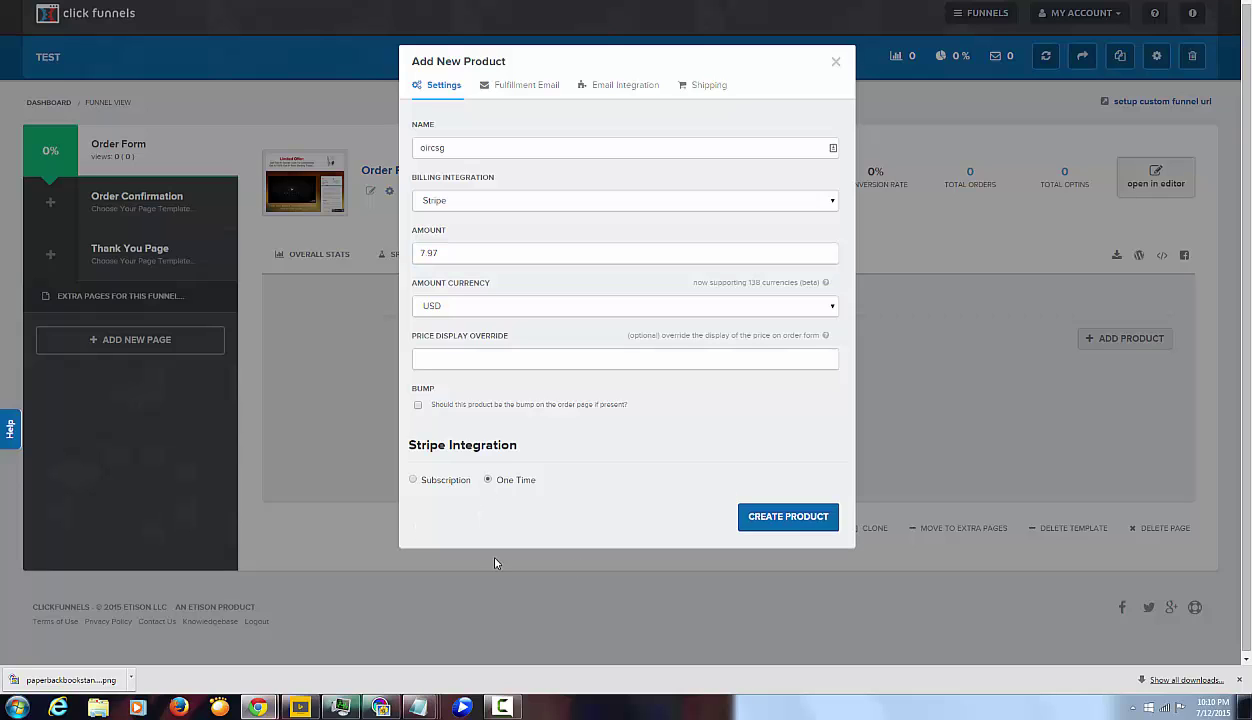
Step: Rename the product to "Opt In Rate Cheat Sheet Guide" and create it
double_click(467, 144)
text(opt In Rate Cheat Sheet Guide)
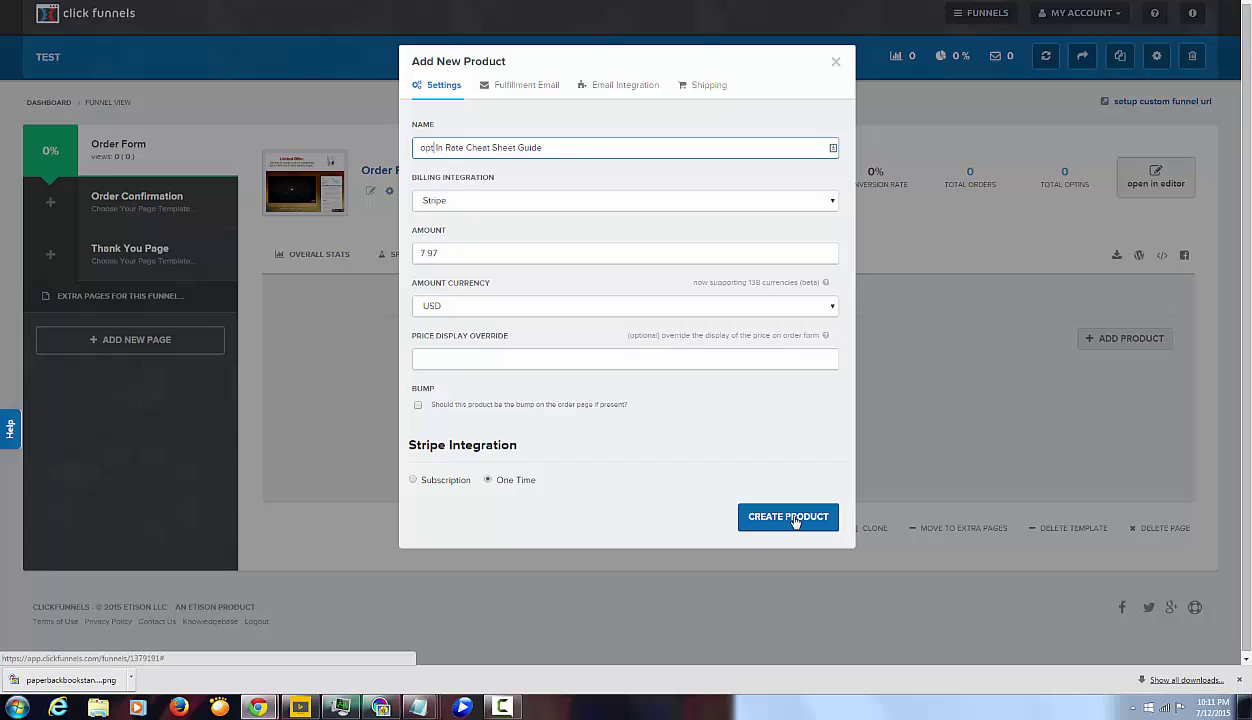
click(793, 518)
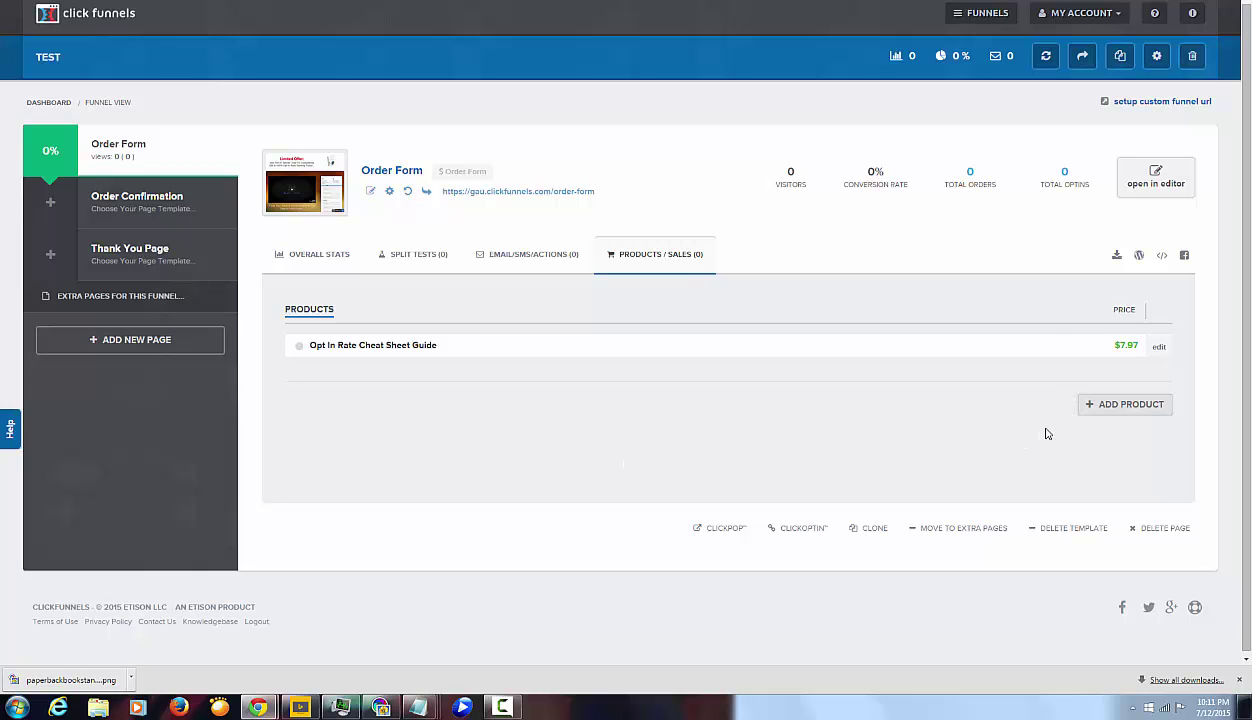
Step: Start a second product named "Opt In Rate Cheat Sheet Look Over The Shoulder Video Training" with Stripe as the billing integration
click(1112, 404)
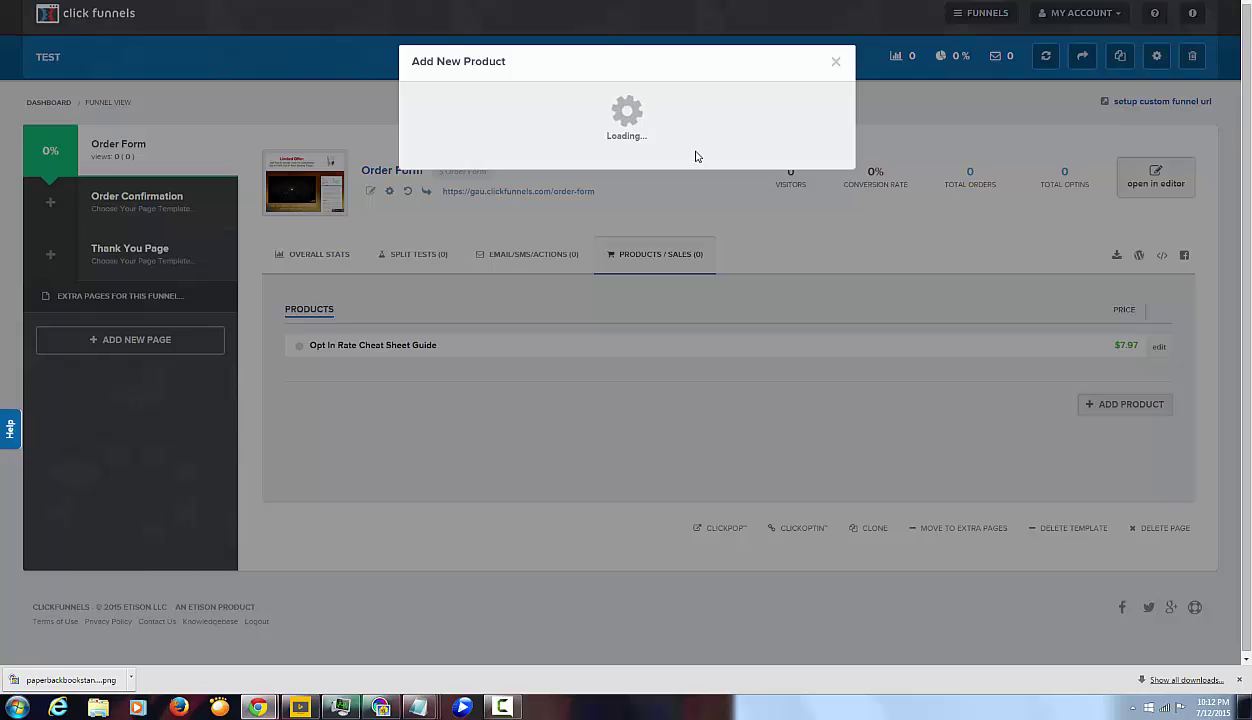
click(623, 148)
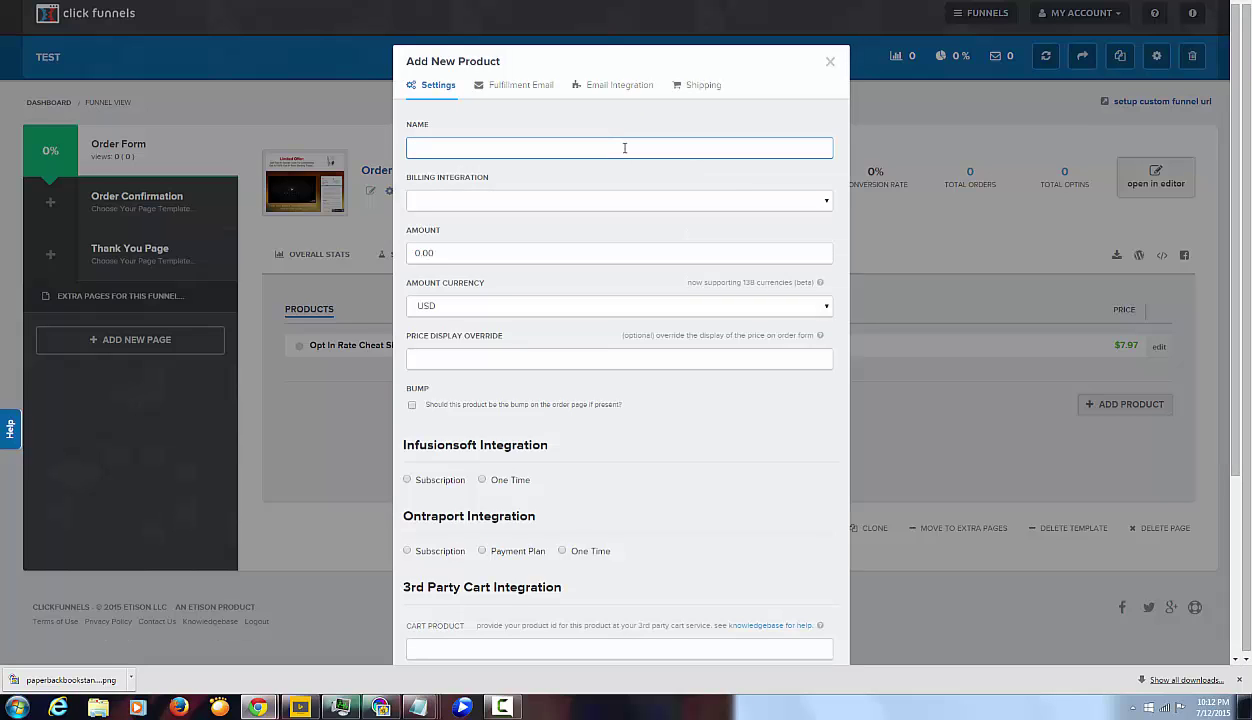
text(O)
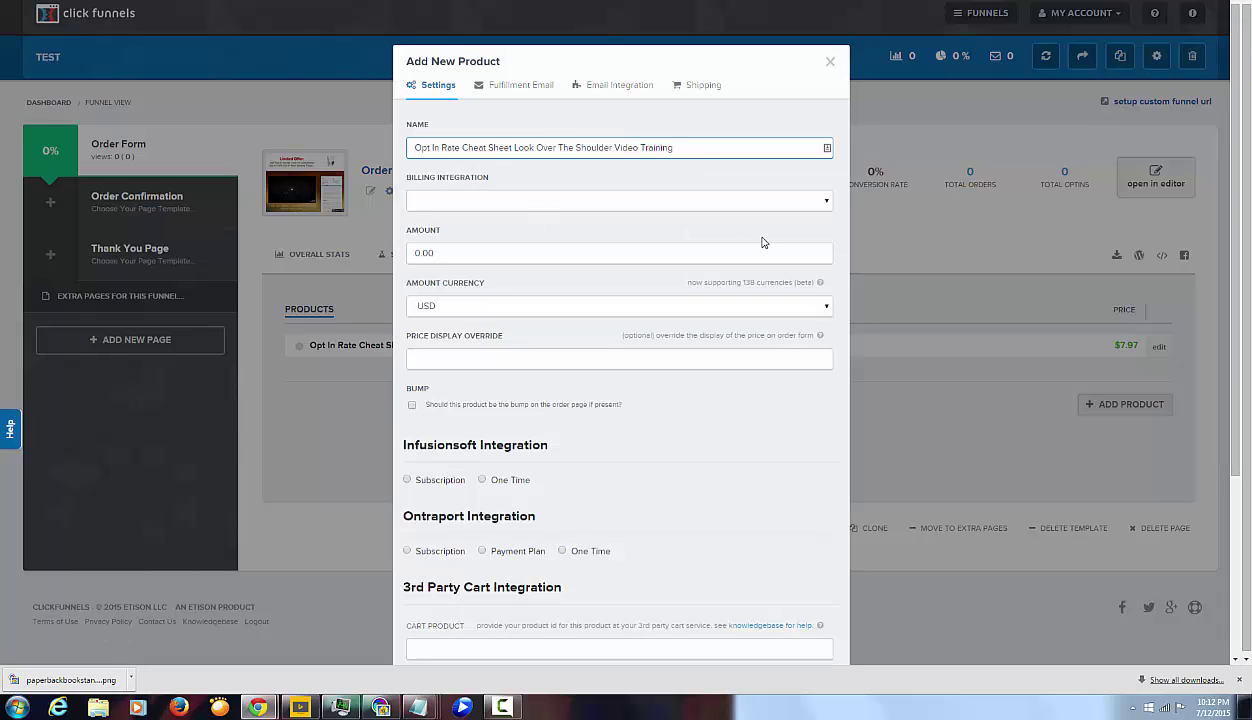
click(805, 205)
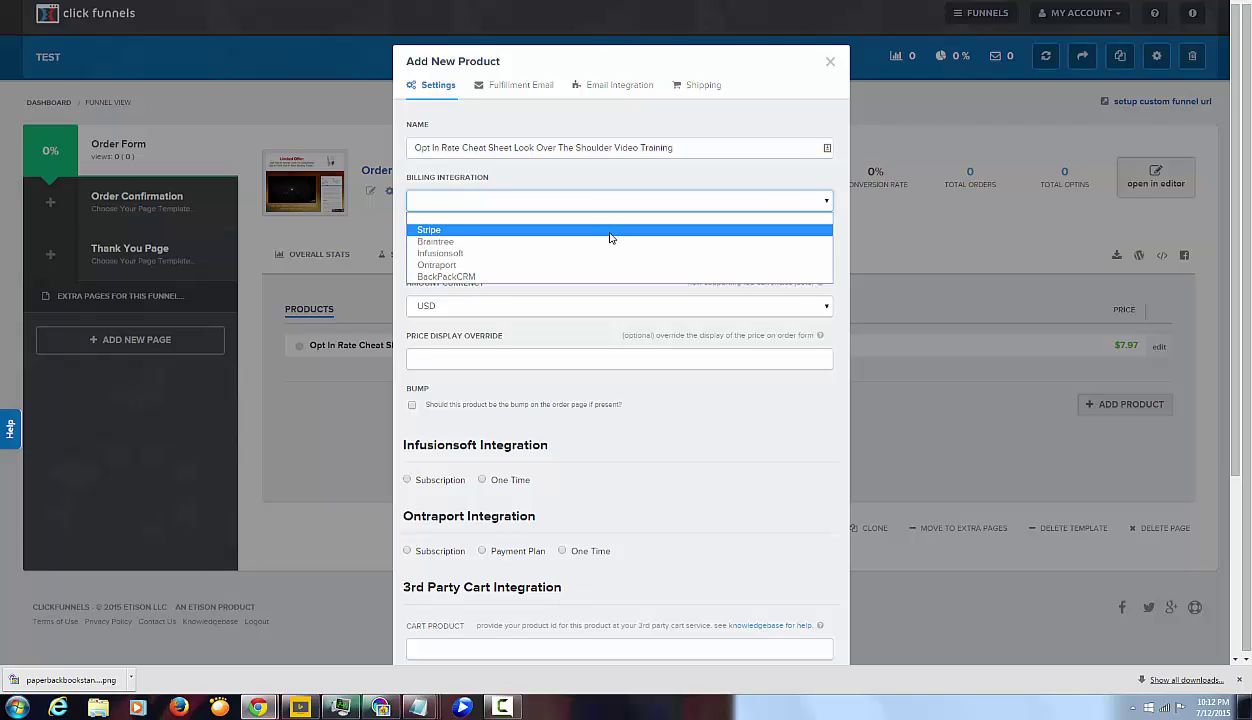
click(606, 244)
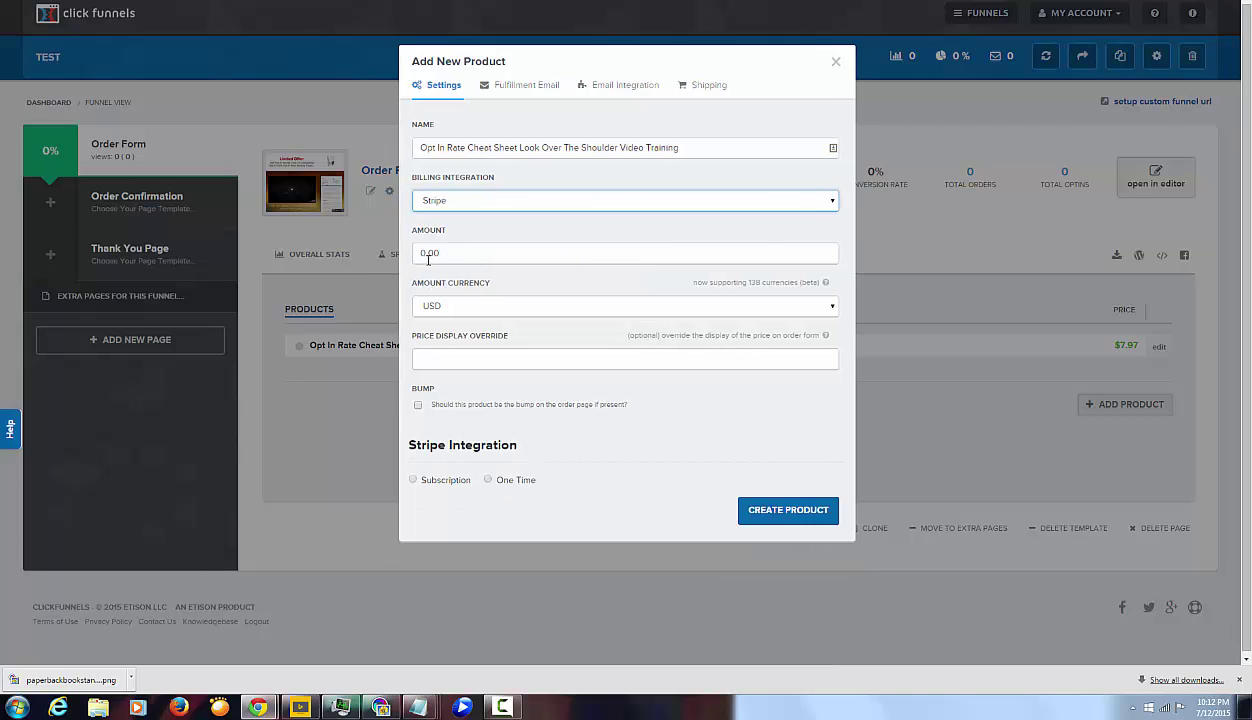
Step: Price the video training product at 27.97 USD, mark it as the order page bump with a one-time charge, and create it
drag(425, 254, 395, 247)
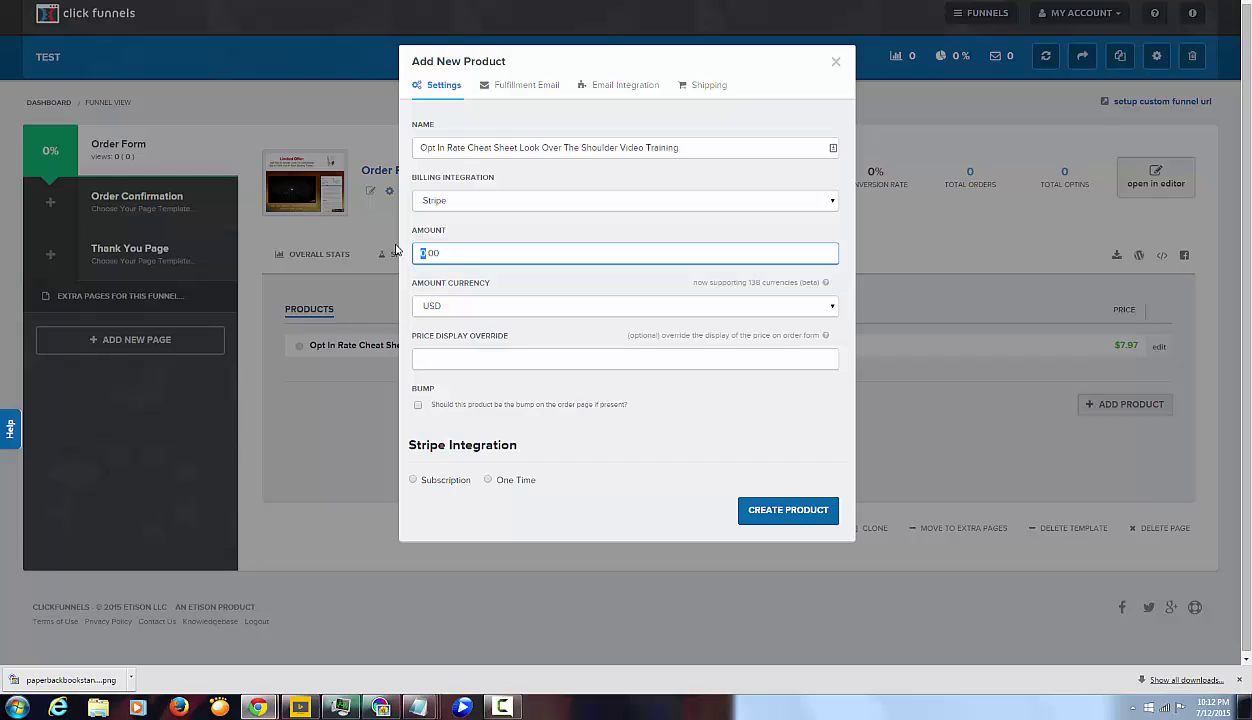
text(27.97)
click(549, 305)
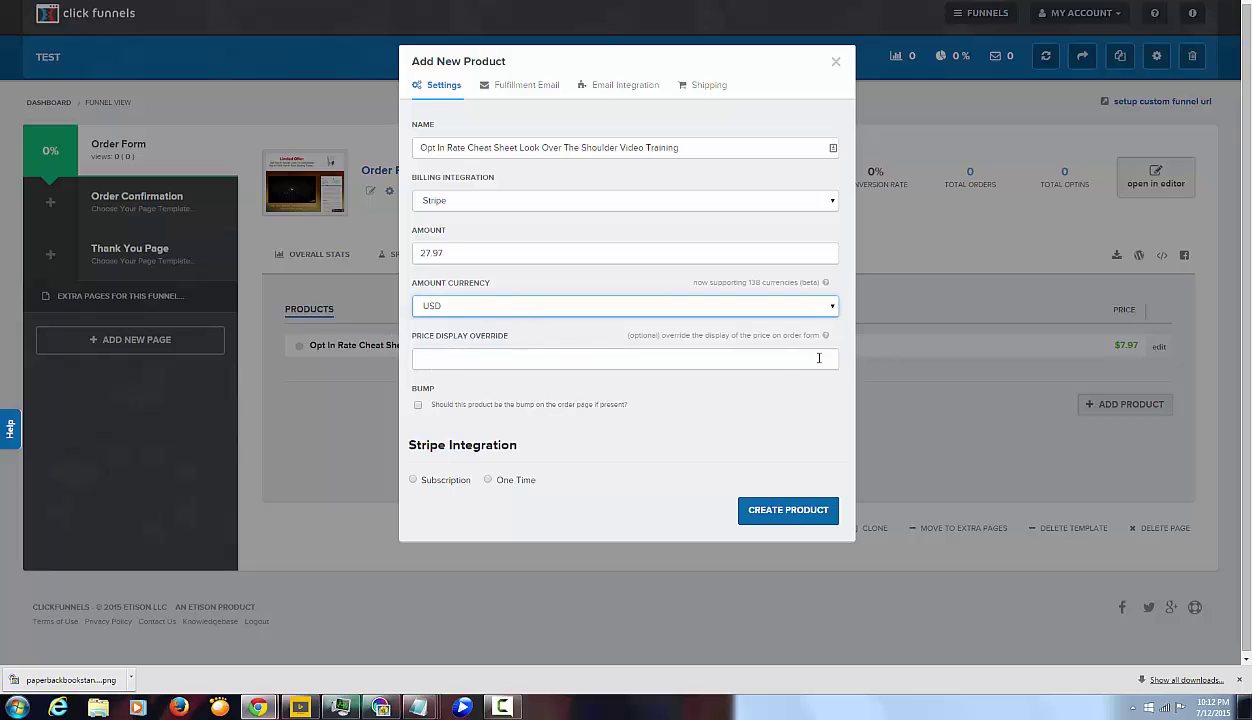
click(419, 406)
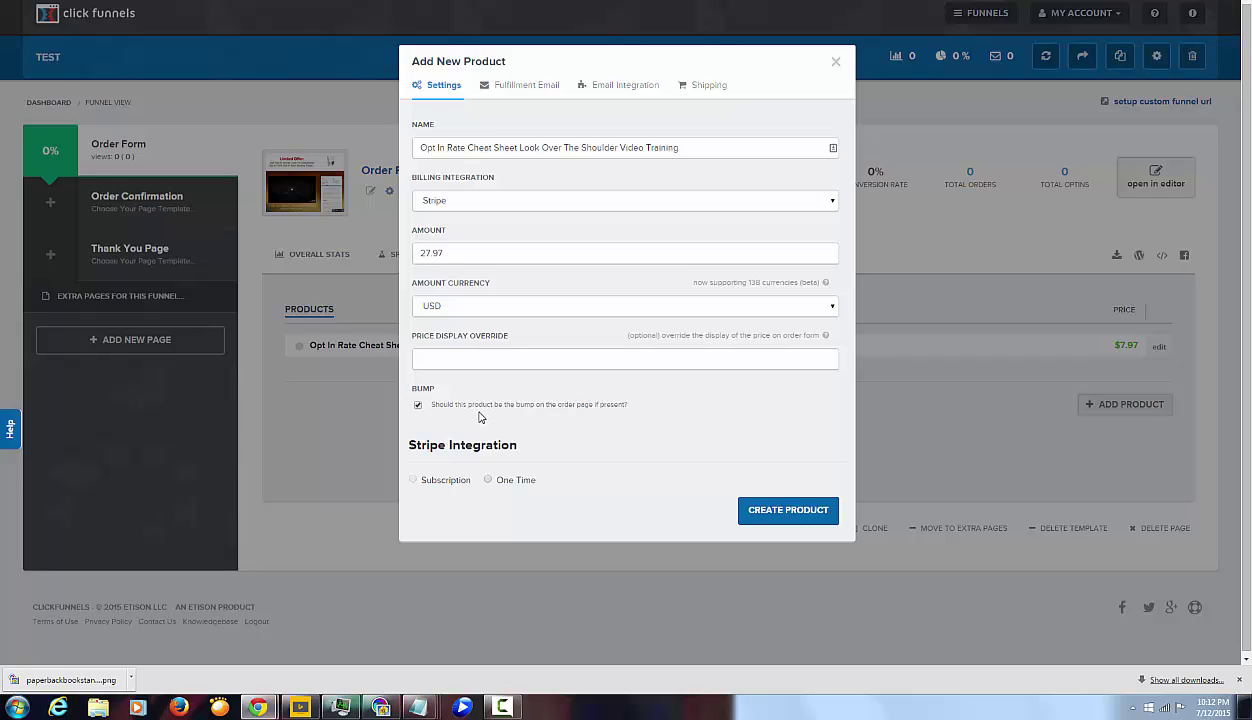
click(489, 481)
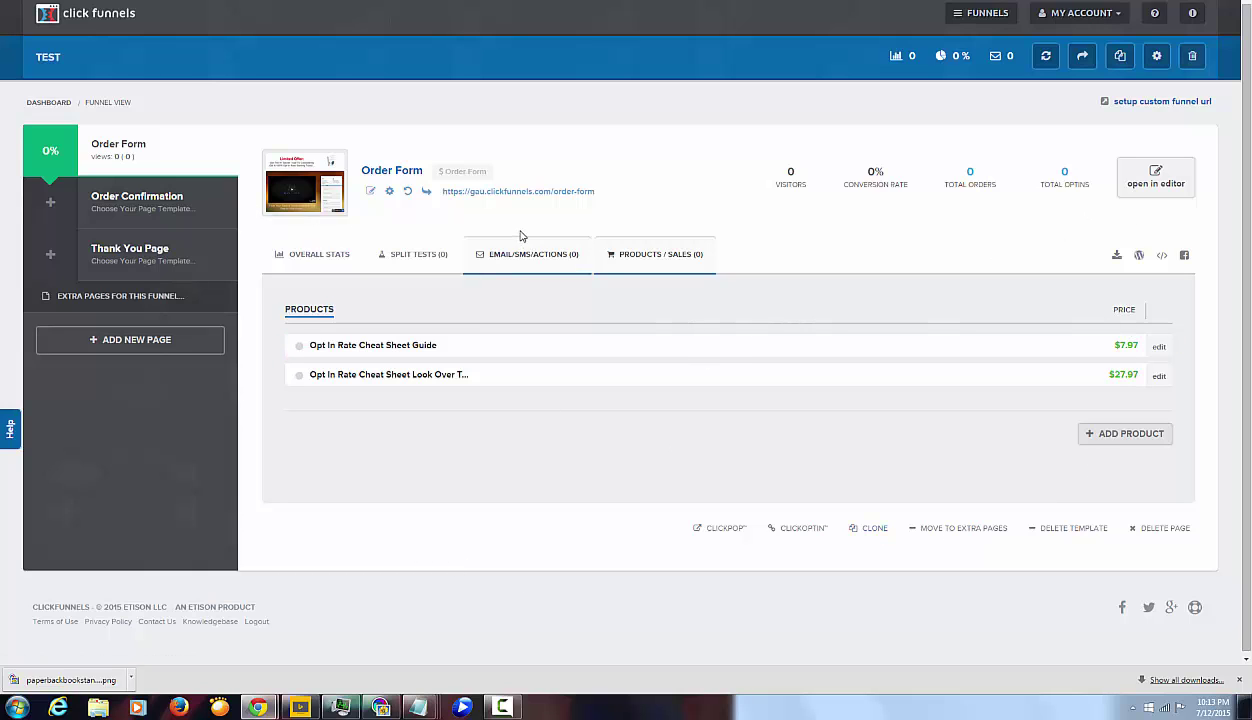
Step: View the live order form page from its URL, check its layout down to the countdown section, and close it
click(539, 193)
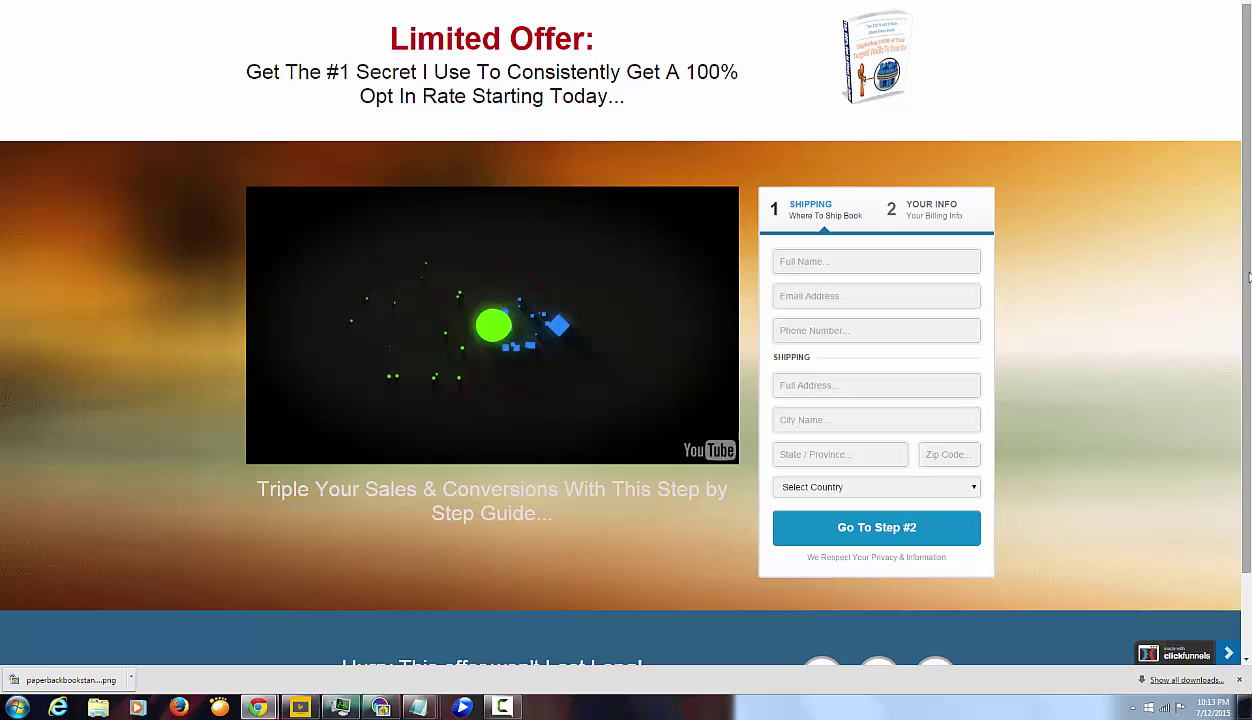
scroll(1248, 277, down, 1)
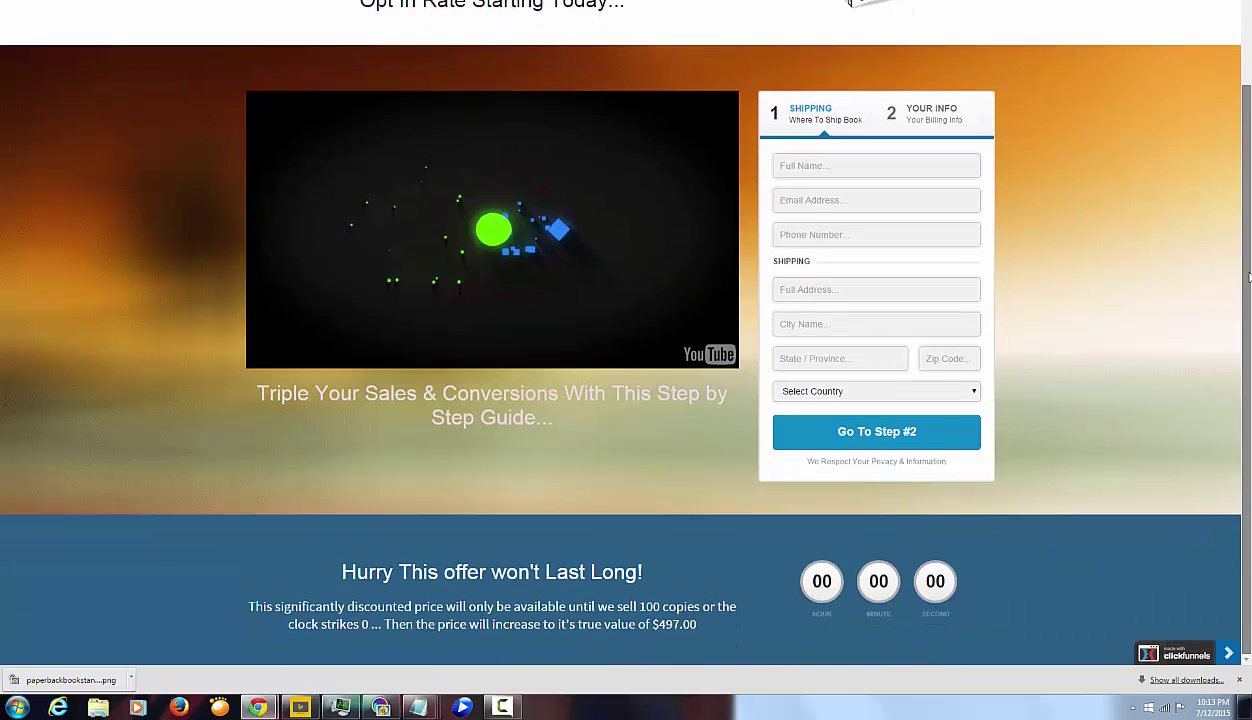
scroll(1248, 277, up, 1)
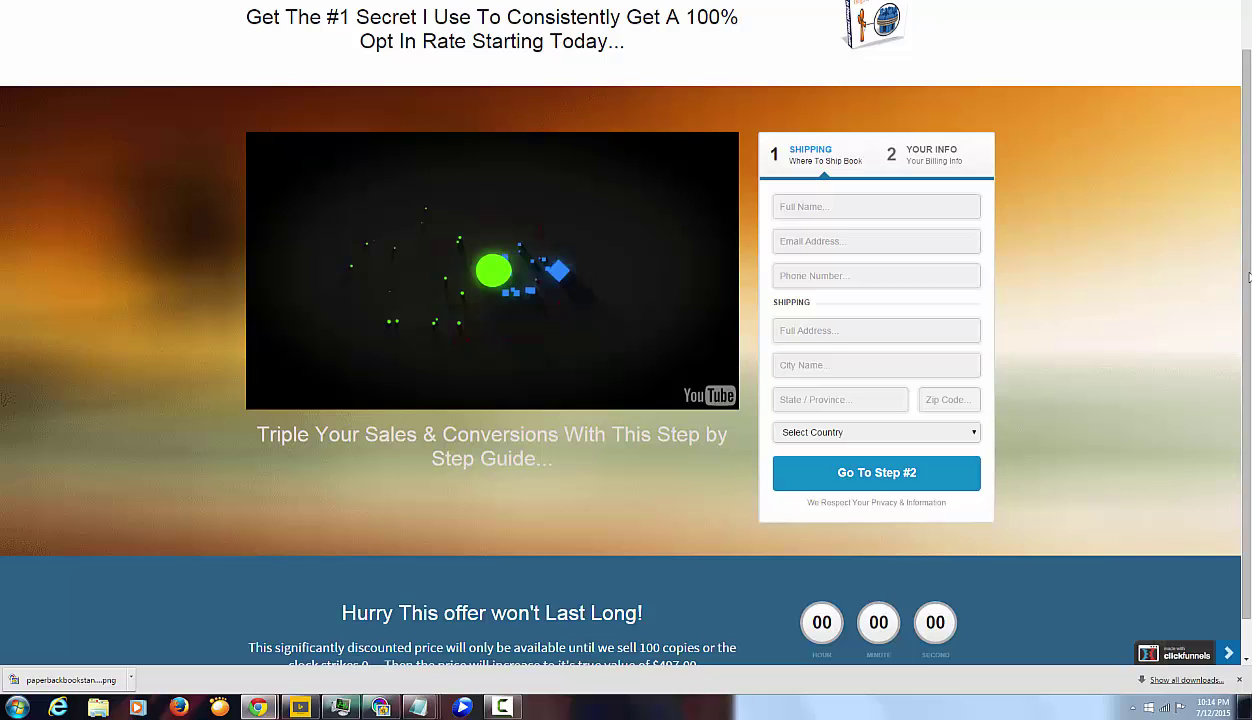
key(ctrl+w)
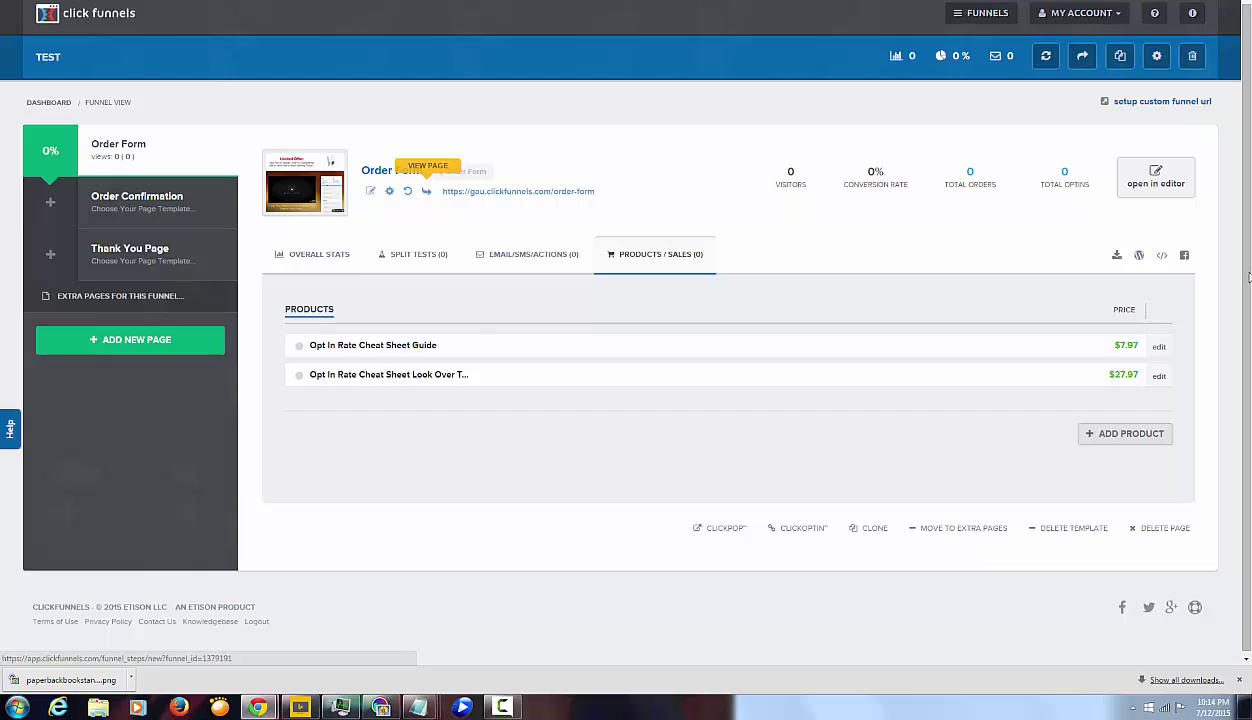
Step: Add a new funnel page named "membership login"
click(136, 339)
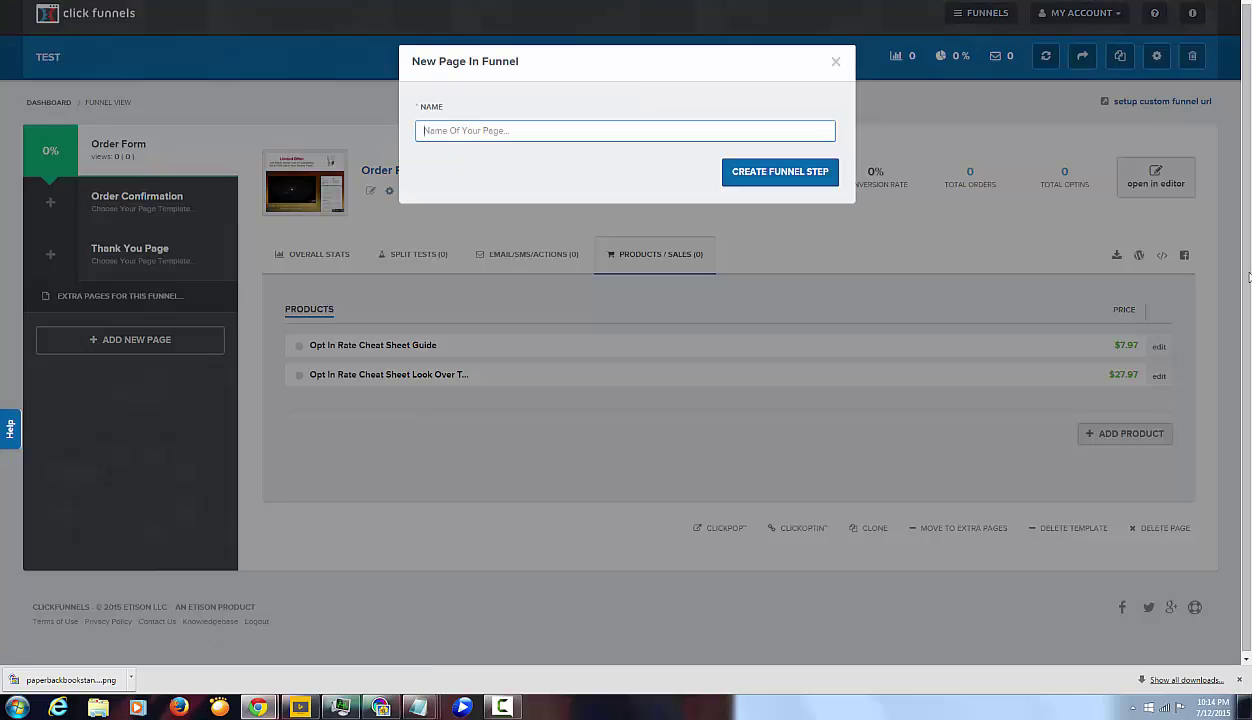
key(Down)
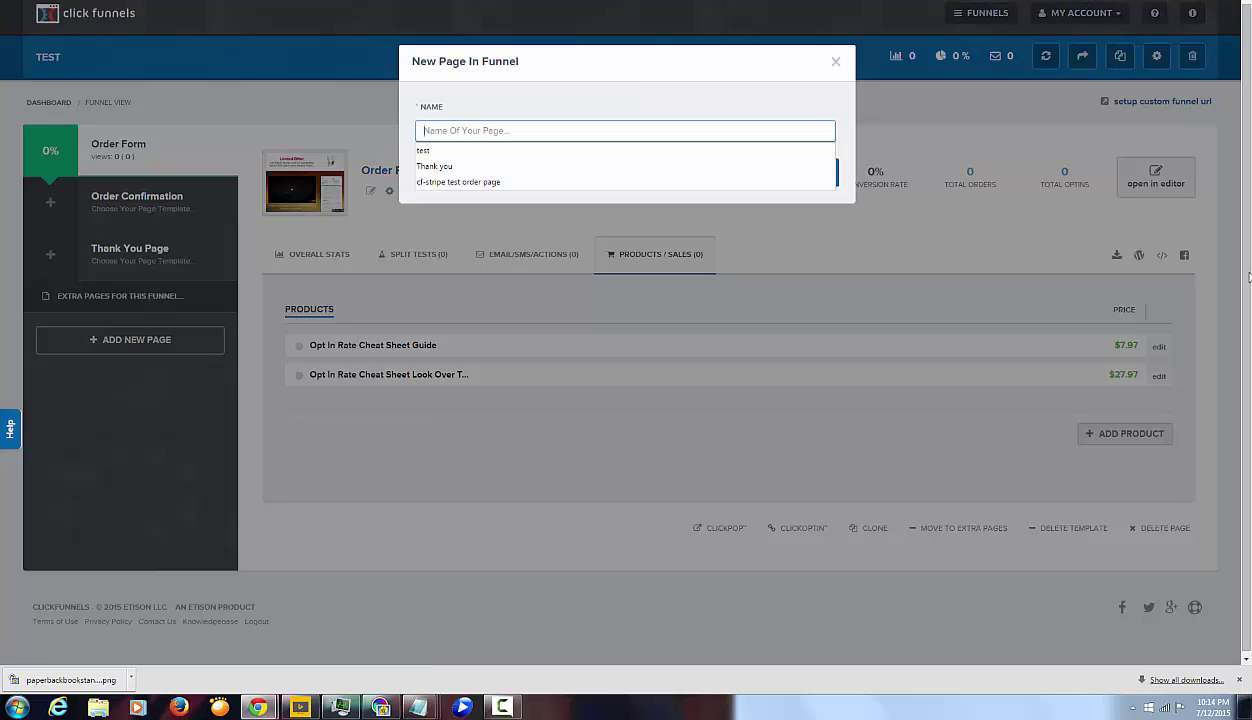
text(membership)
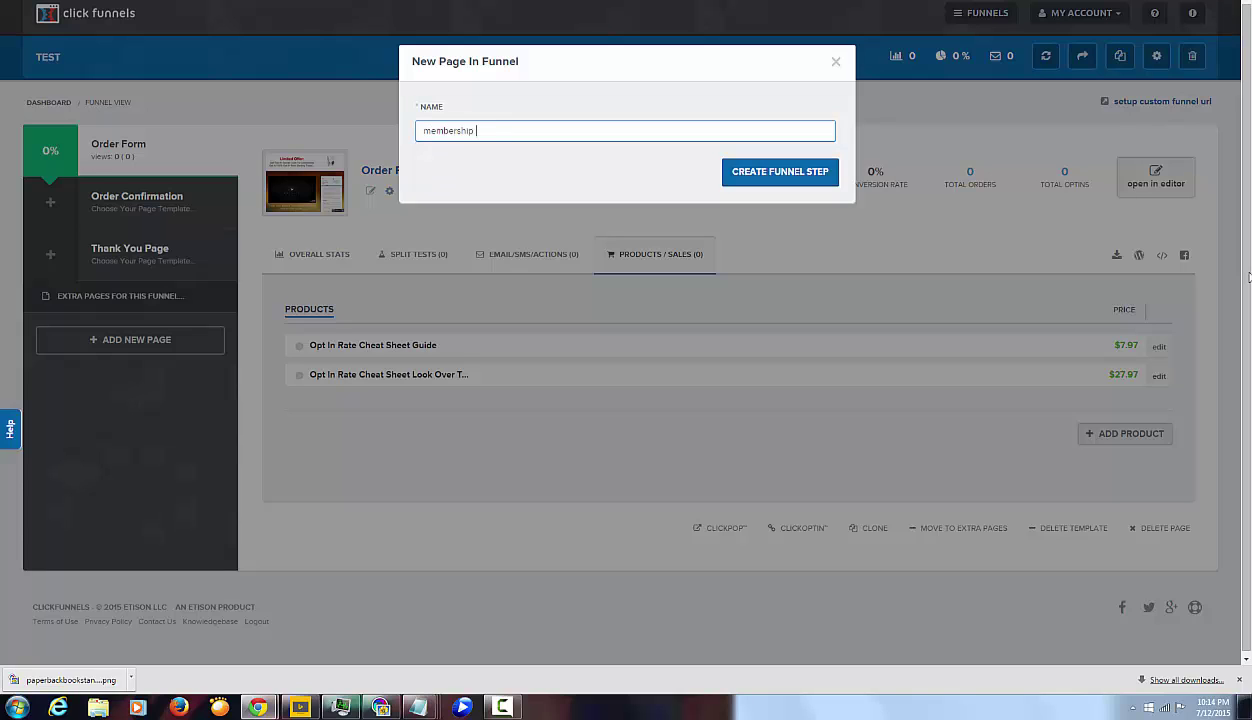
text( login)
key(Return)
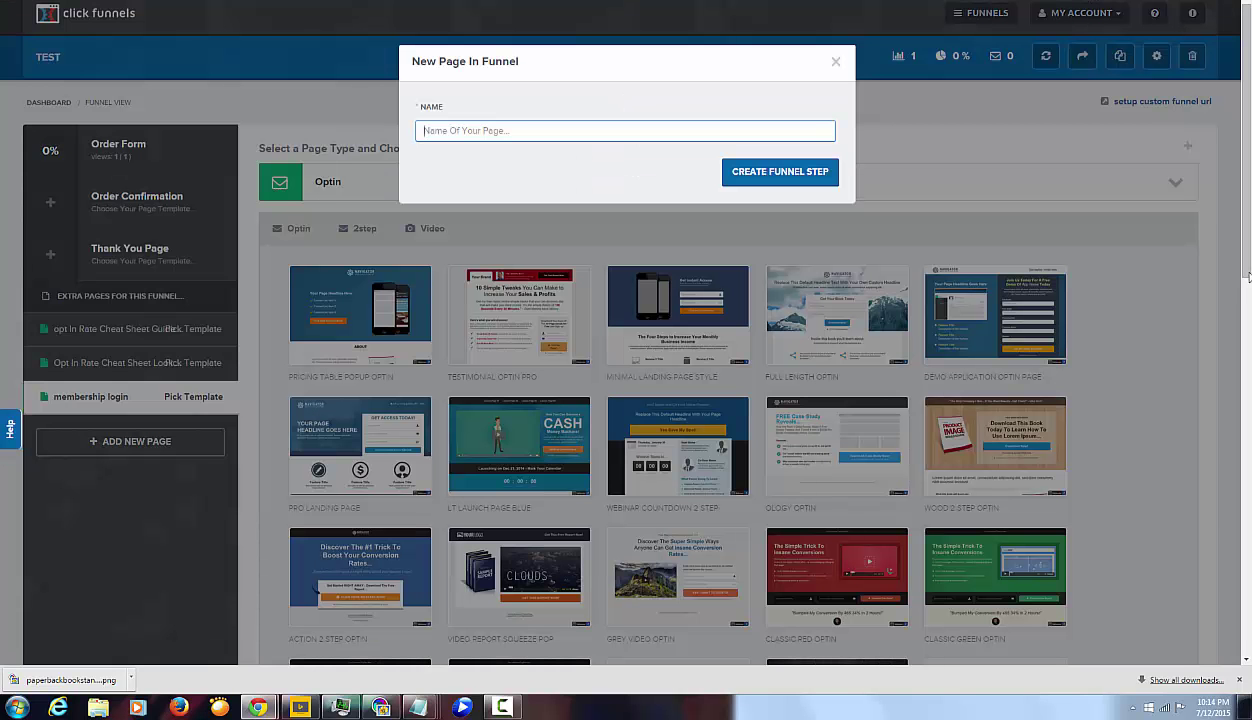
Step: Add another funnel page named "Members Area"
key(Down)
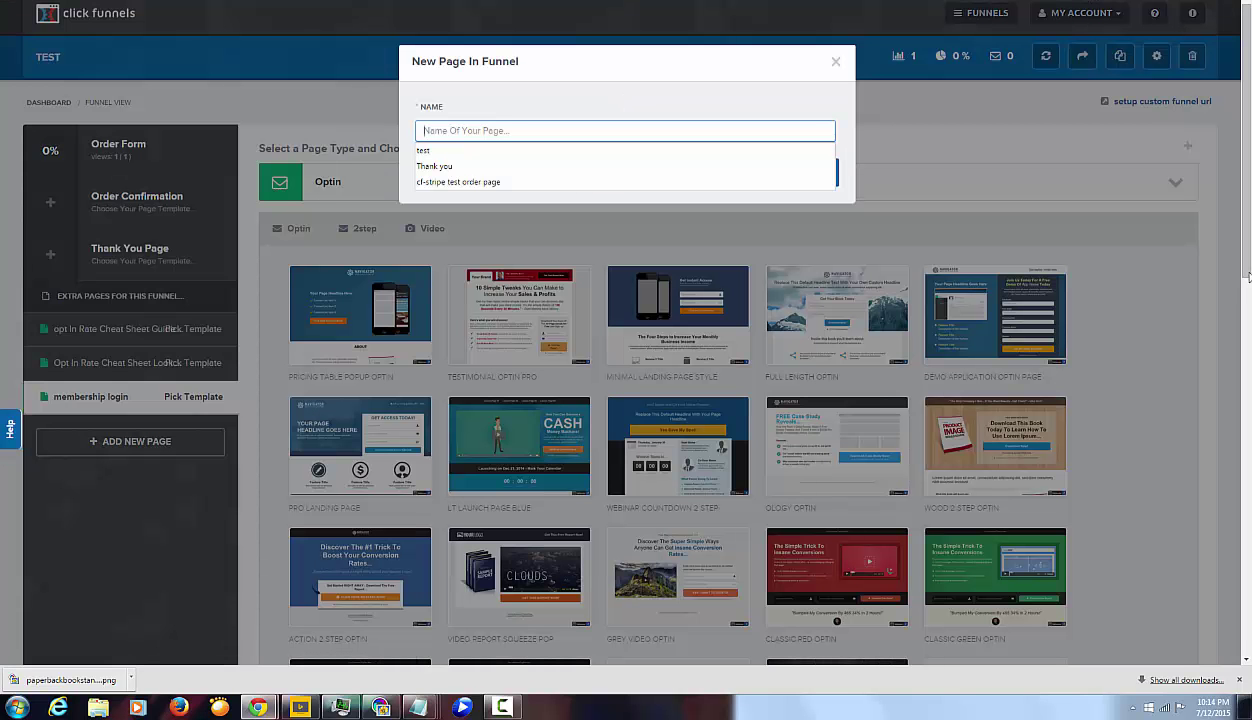
text(Members Area)
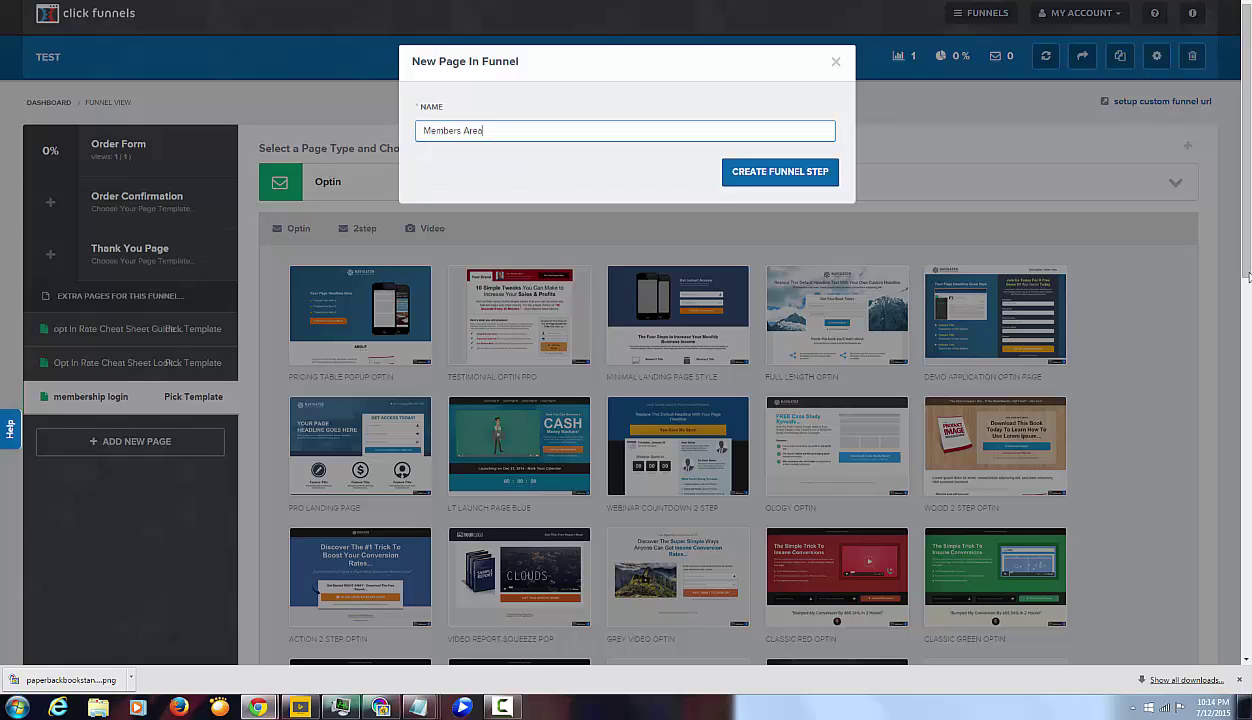
key(Return)
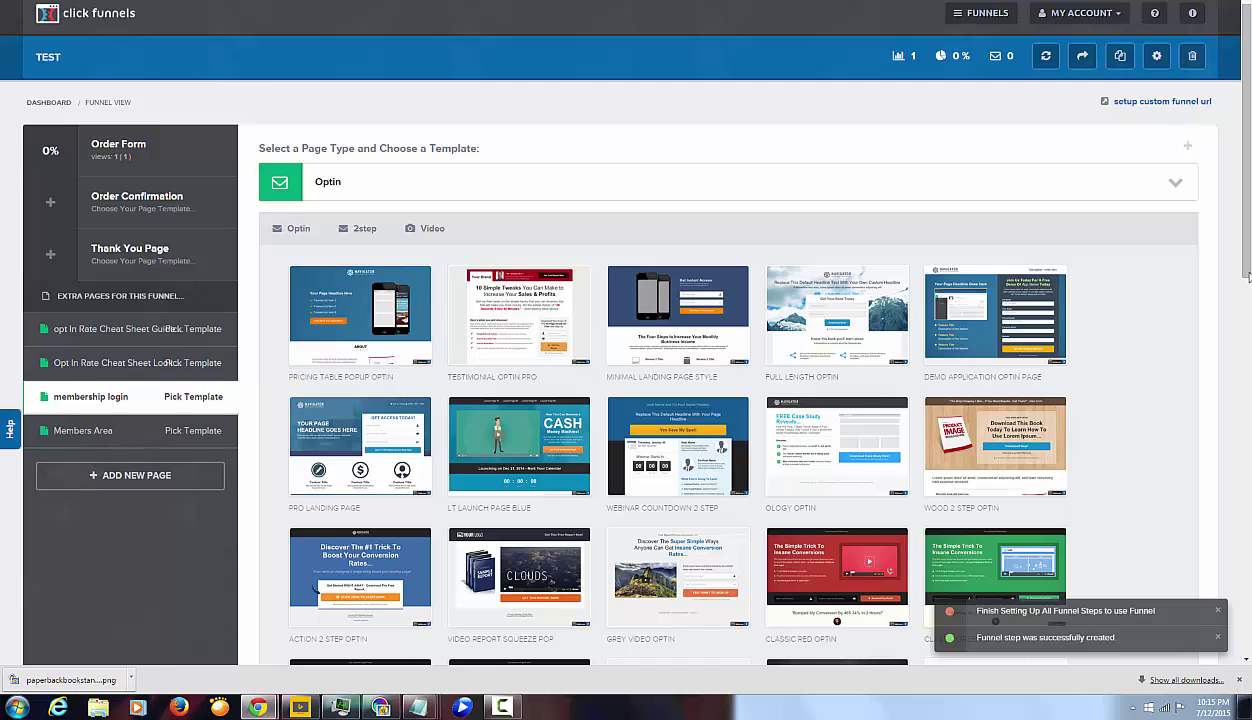
Step: Assign the Member Access page type and the Simple Member Access template to the membership login page
key(space)
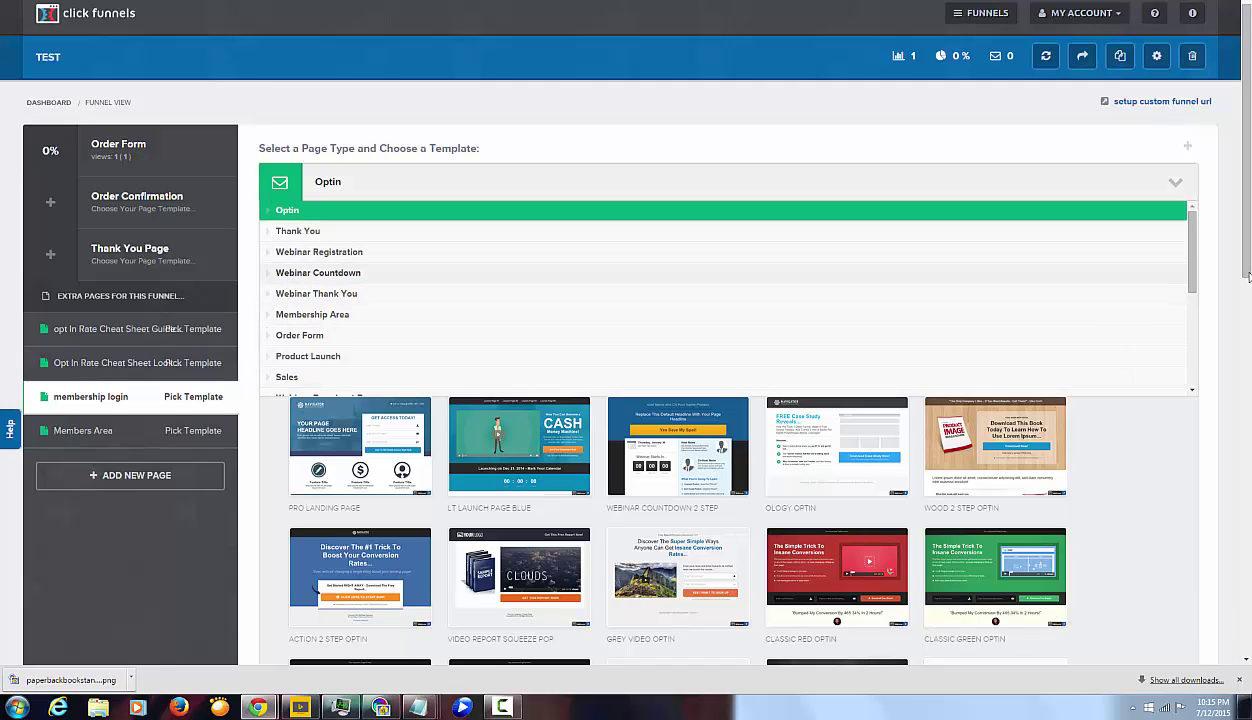
drag(1191, 266, 1191, 340)
click(678, 282)
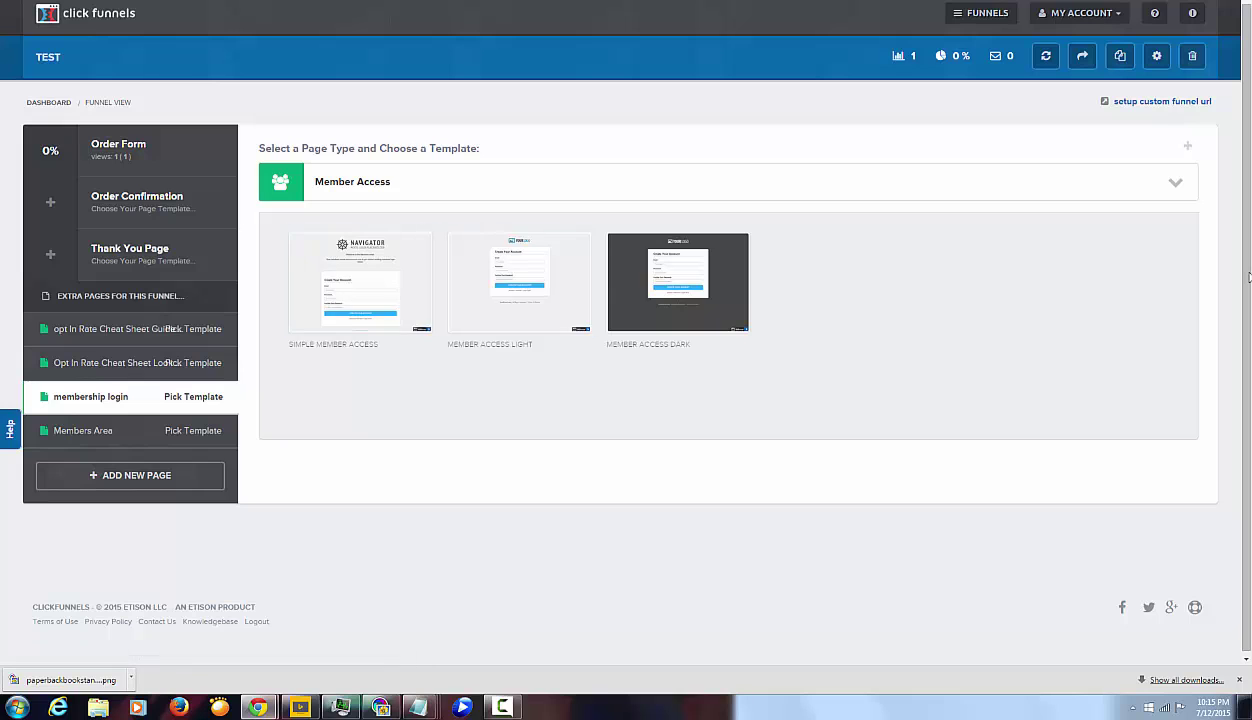
click(359, 270)
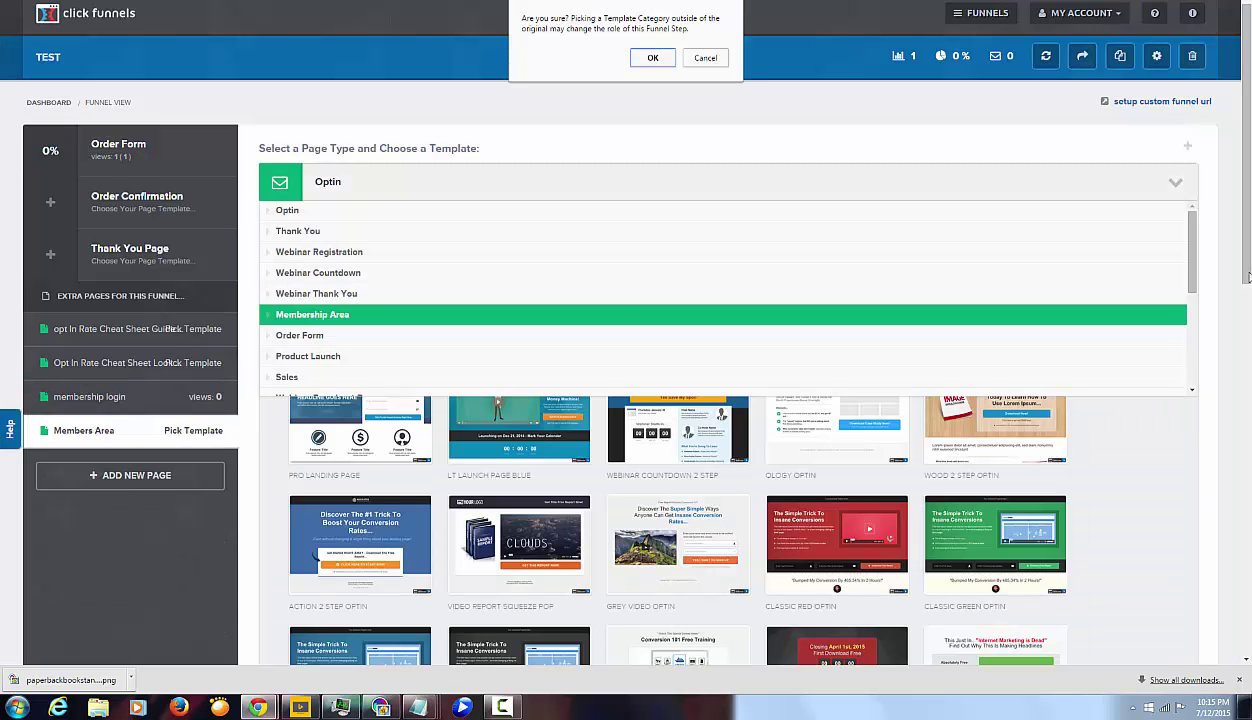
Step: Assign the Membership Area page type and the Simple Membership template to the Members Area page, and return to the Order Form step
key(Return)
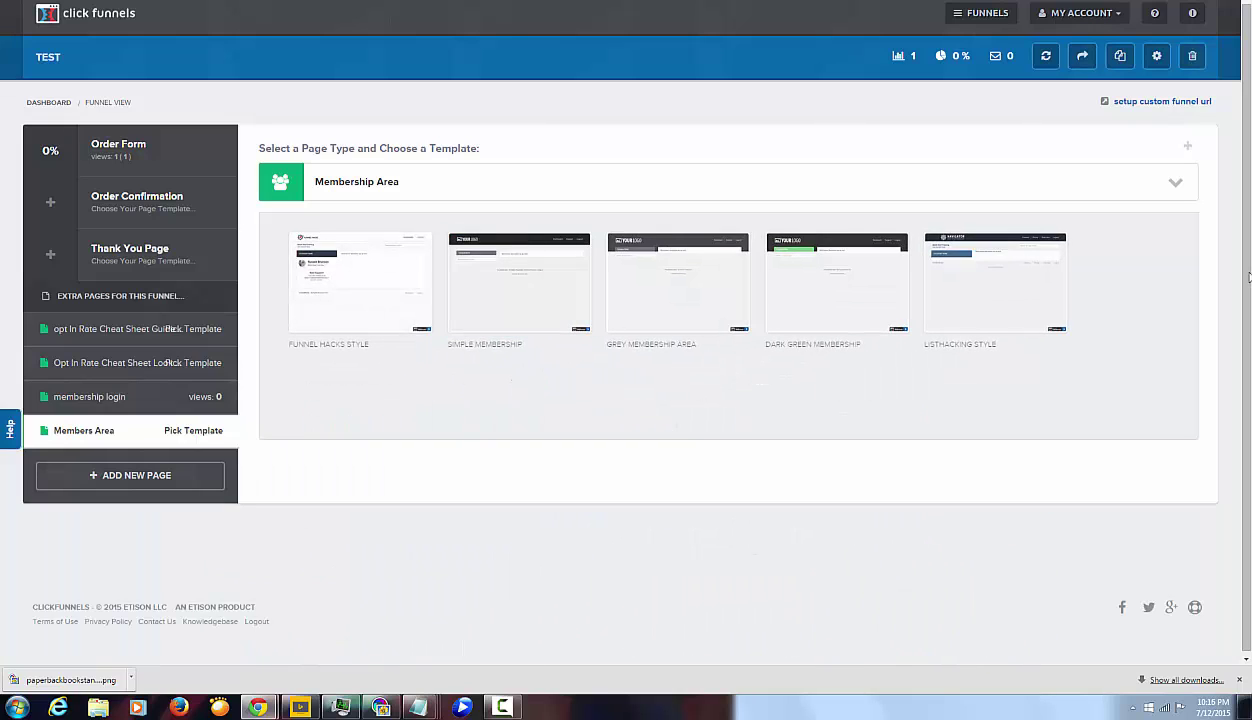
click(519, 265)
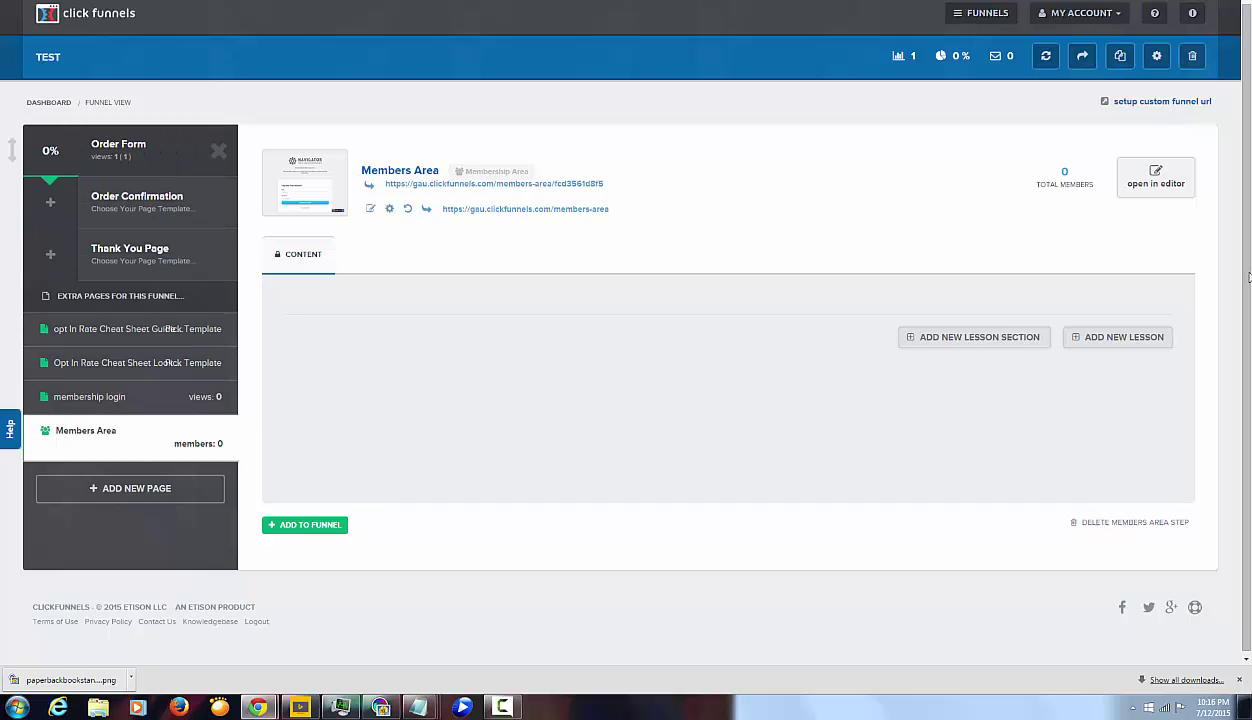
click(118, 150)
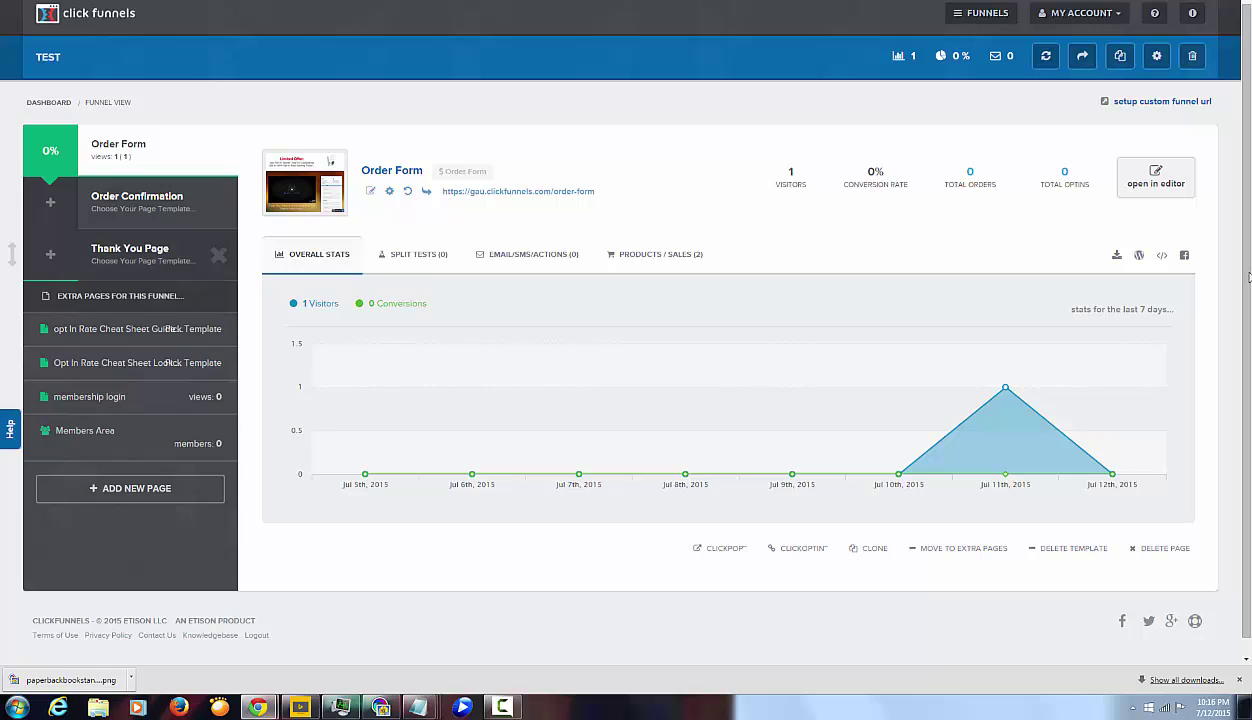
Step: Delete the Order Confirmation step from the funnel
click(137, 200)
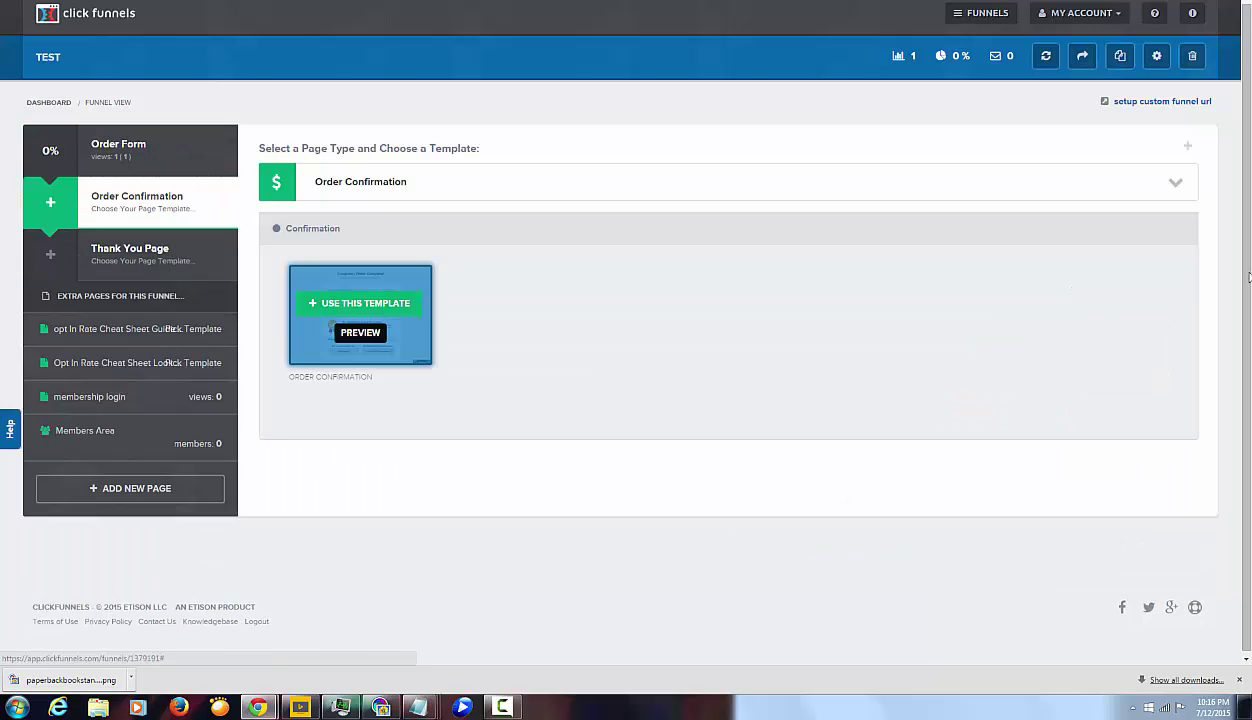
mouse_move(359, 303)
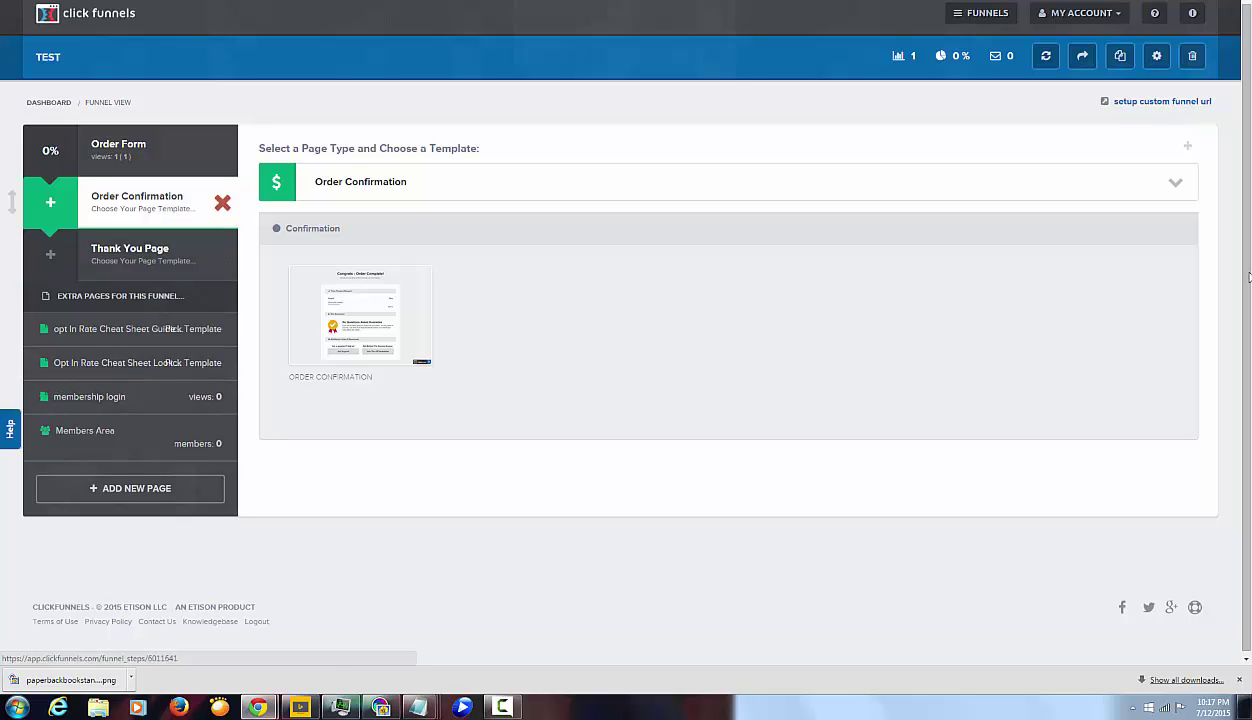
click(222, 203)
key(Return)
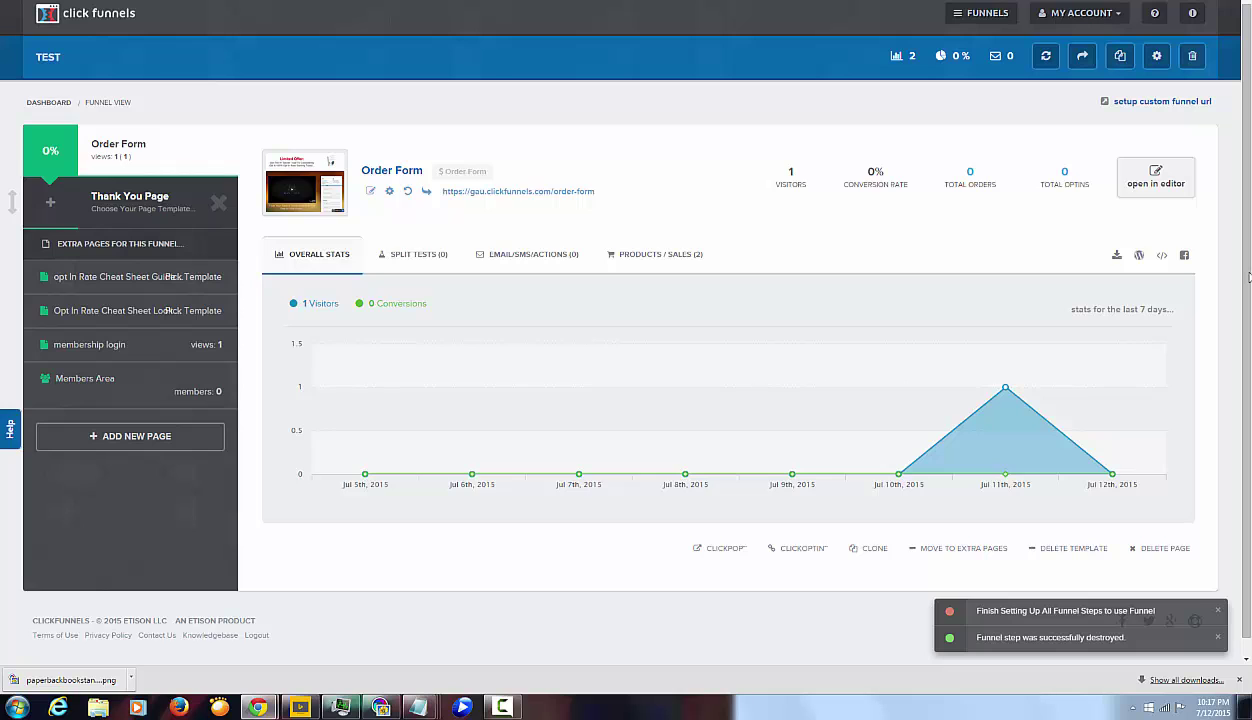
Step: Add the membership login page to the main funnel steps and move it between the Order Form and the Thank You Page
click(150, 202)
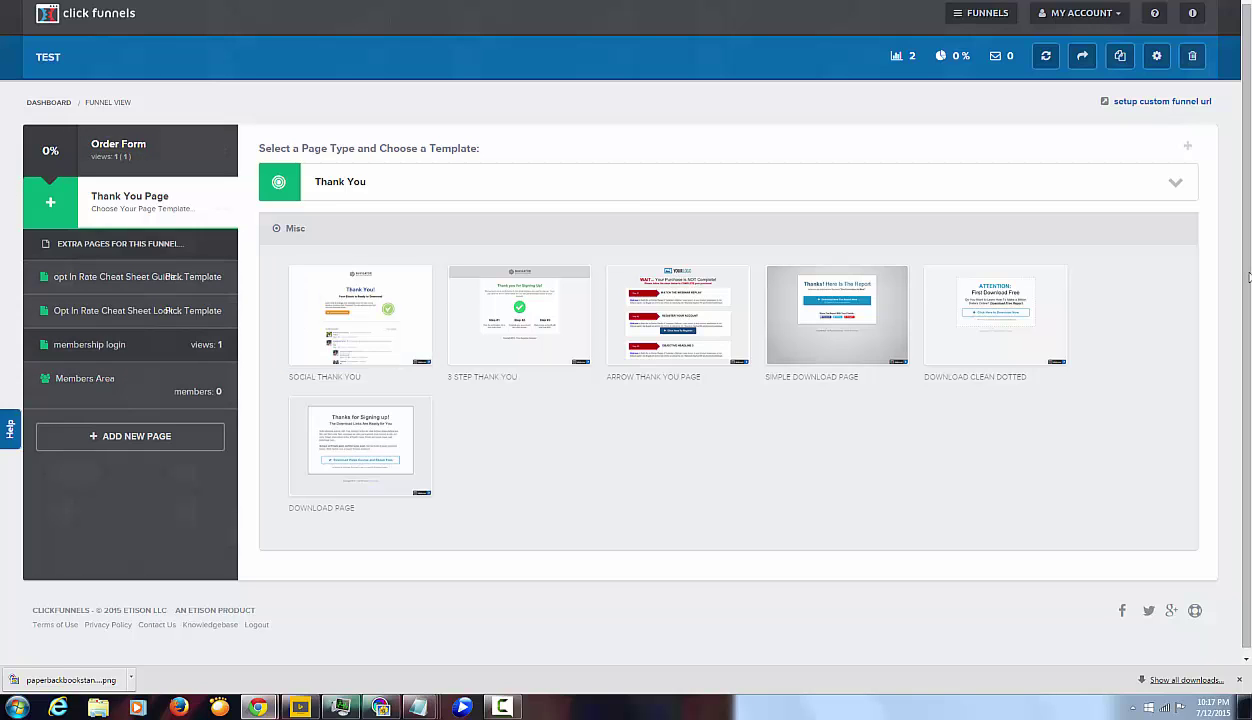
click(130, 344)
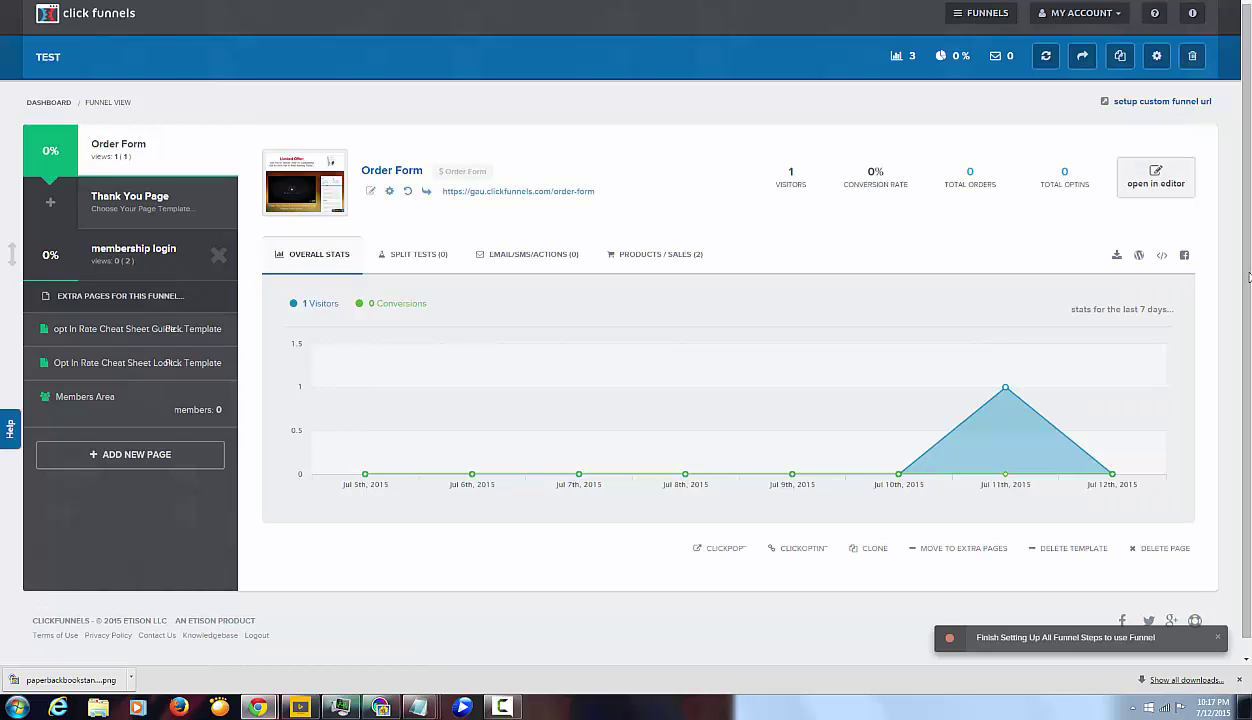
drag(11, 255, 11, 204)
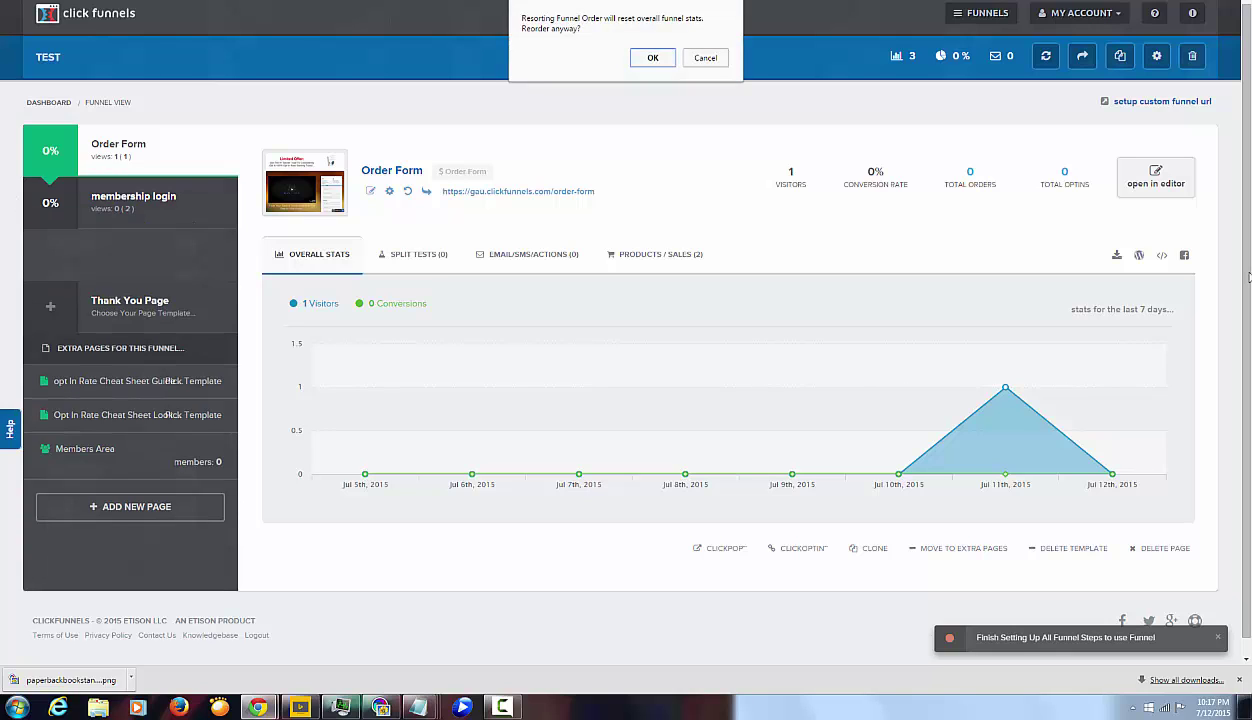
key(Return)
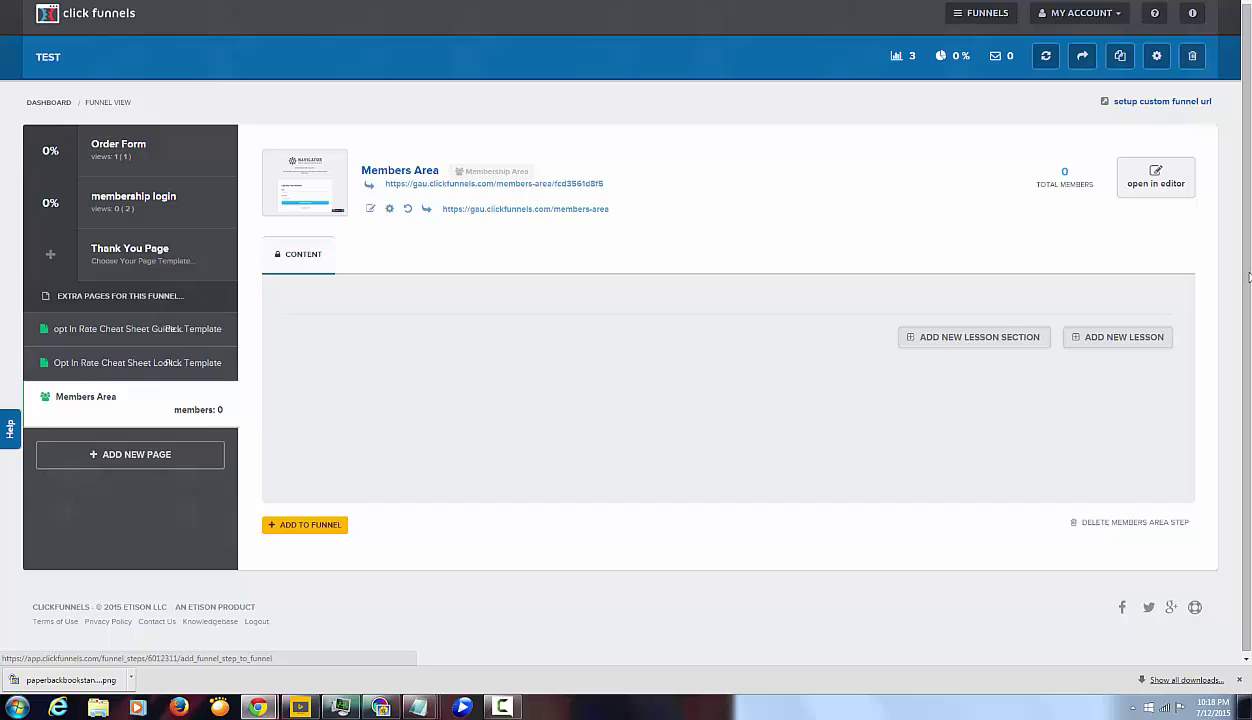
Step: Add the Members Area page to the main funnel steps, and switch to the live order form page
click(305, 524)
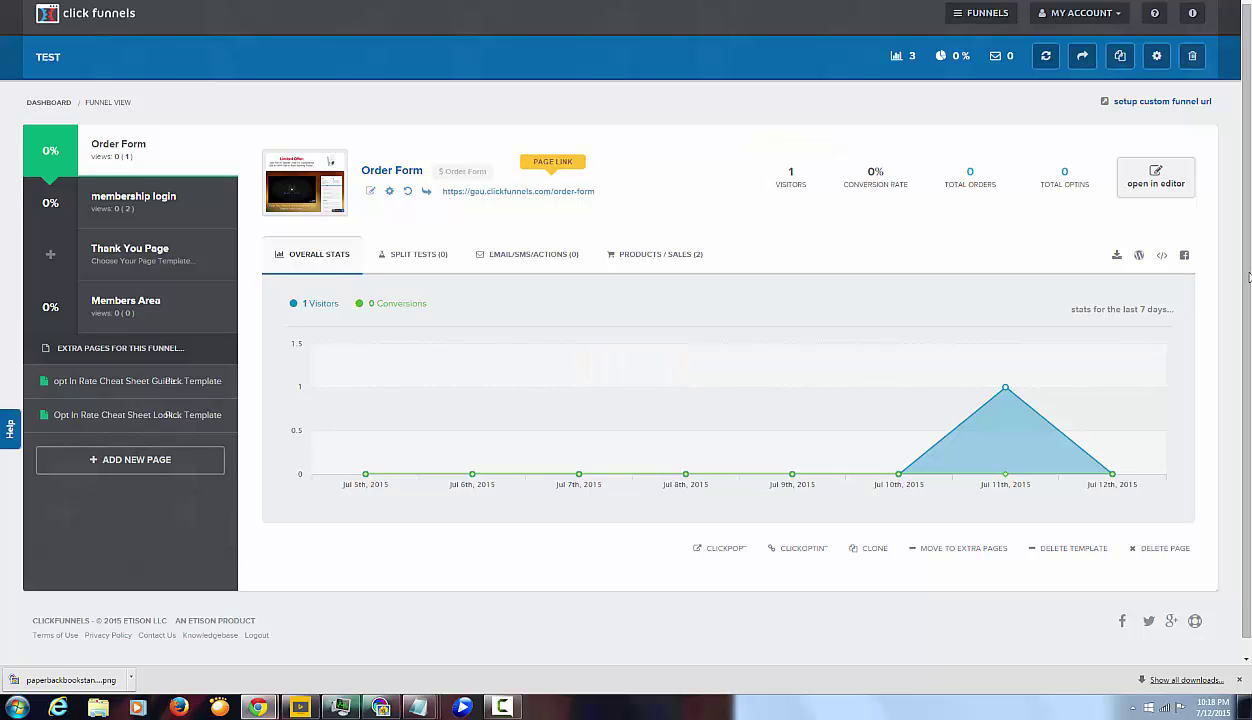
key(ctrl+Tab)
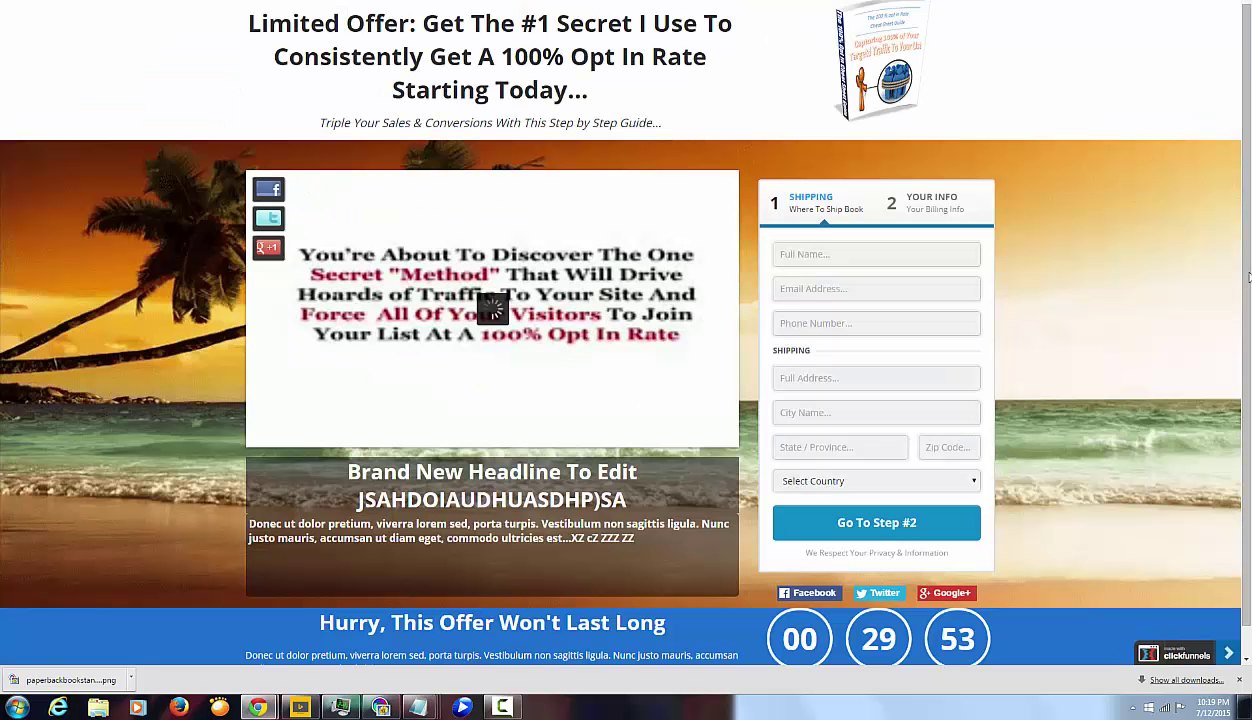